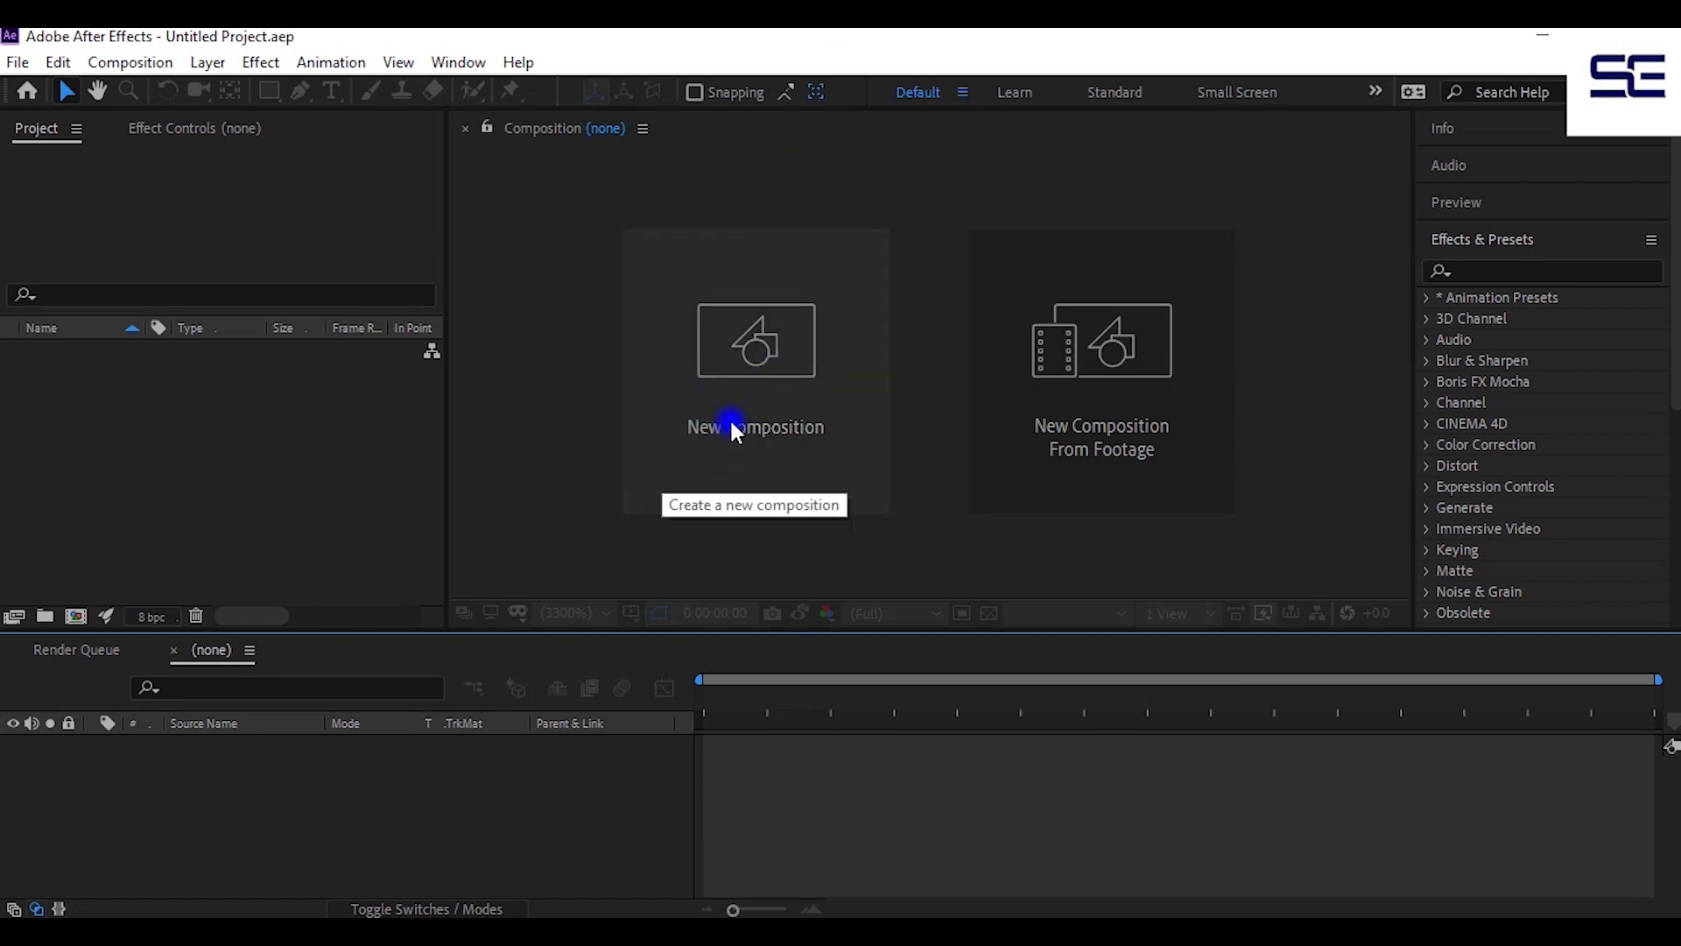
Create Comp 1 with the HDTV 1080 29.97 preset and a 0;00;30;00 duration
left_click(739, 394)
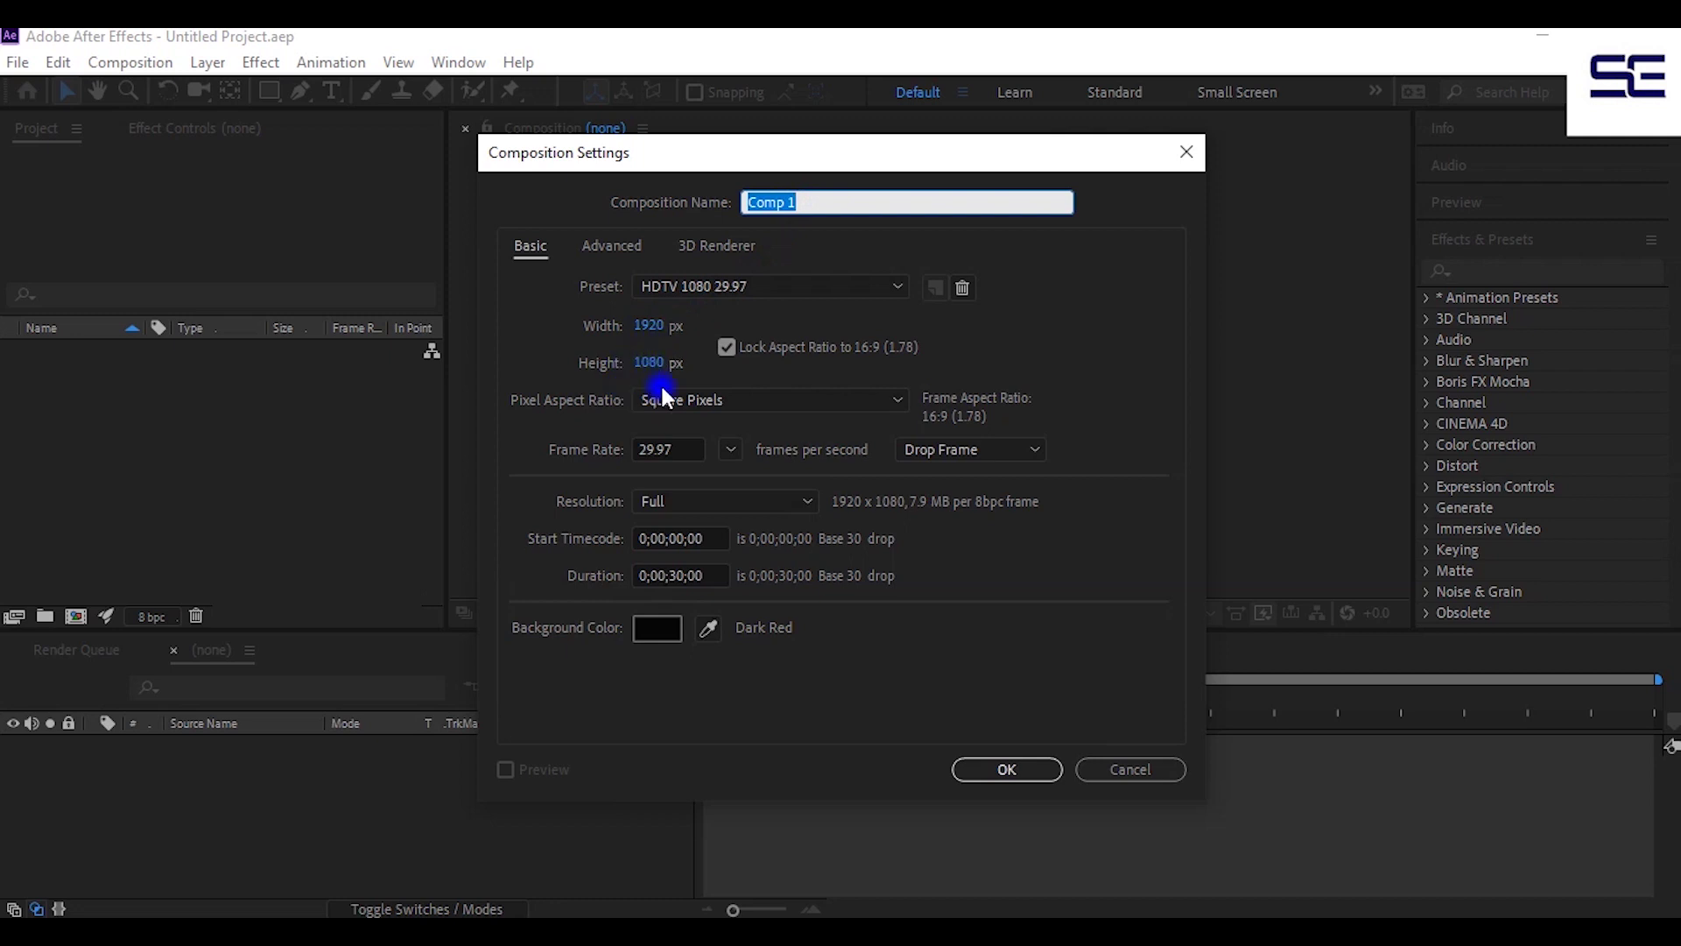
left_click(811, 207)
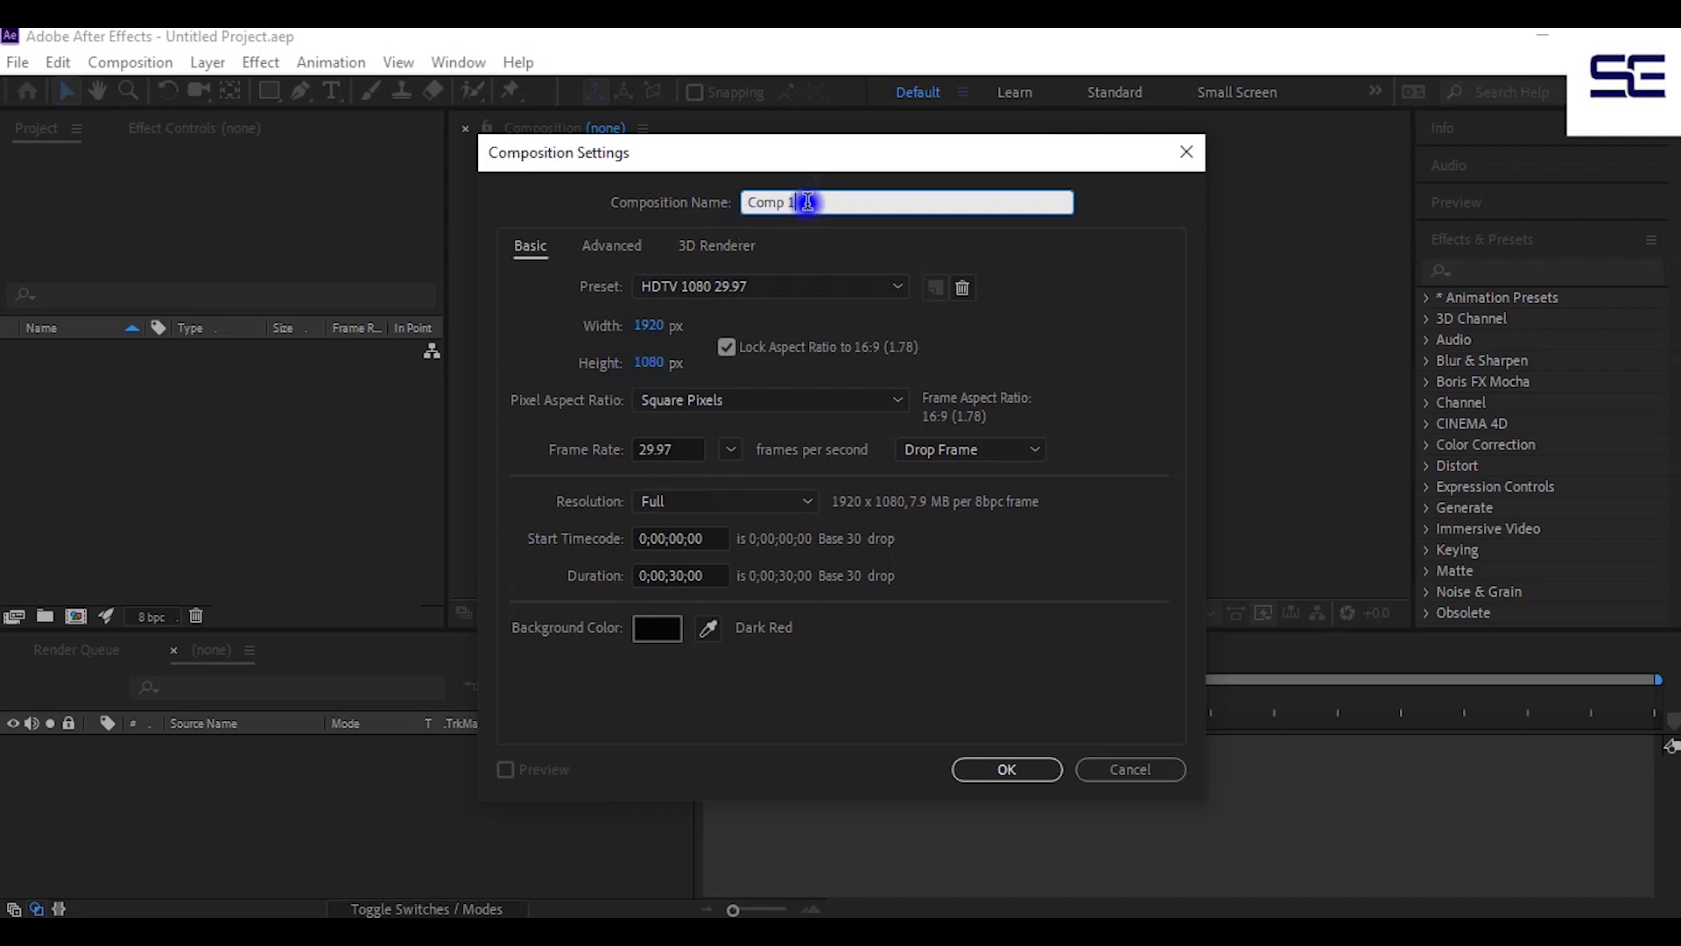
left_click(684, 576)
left_click(996, 767)
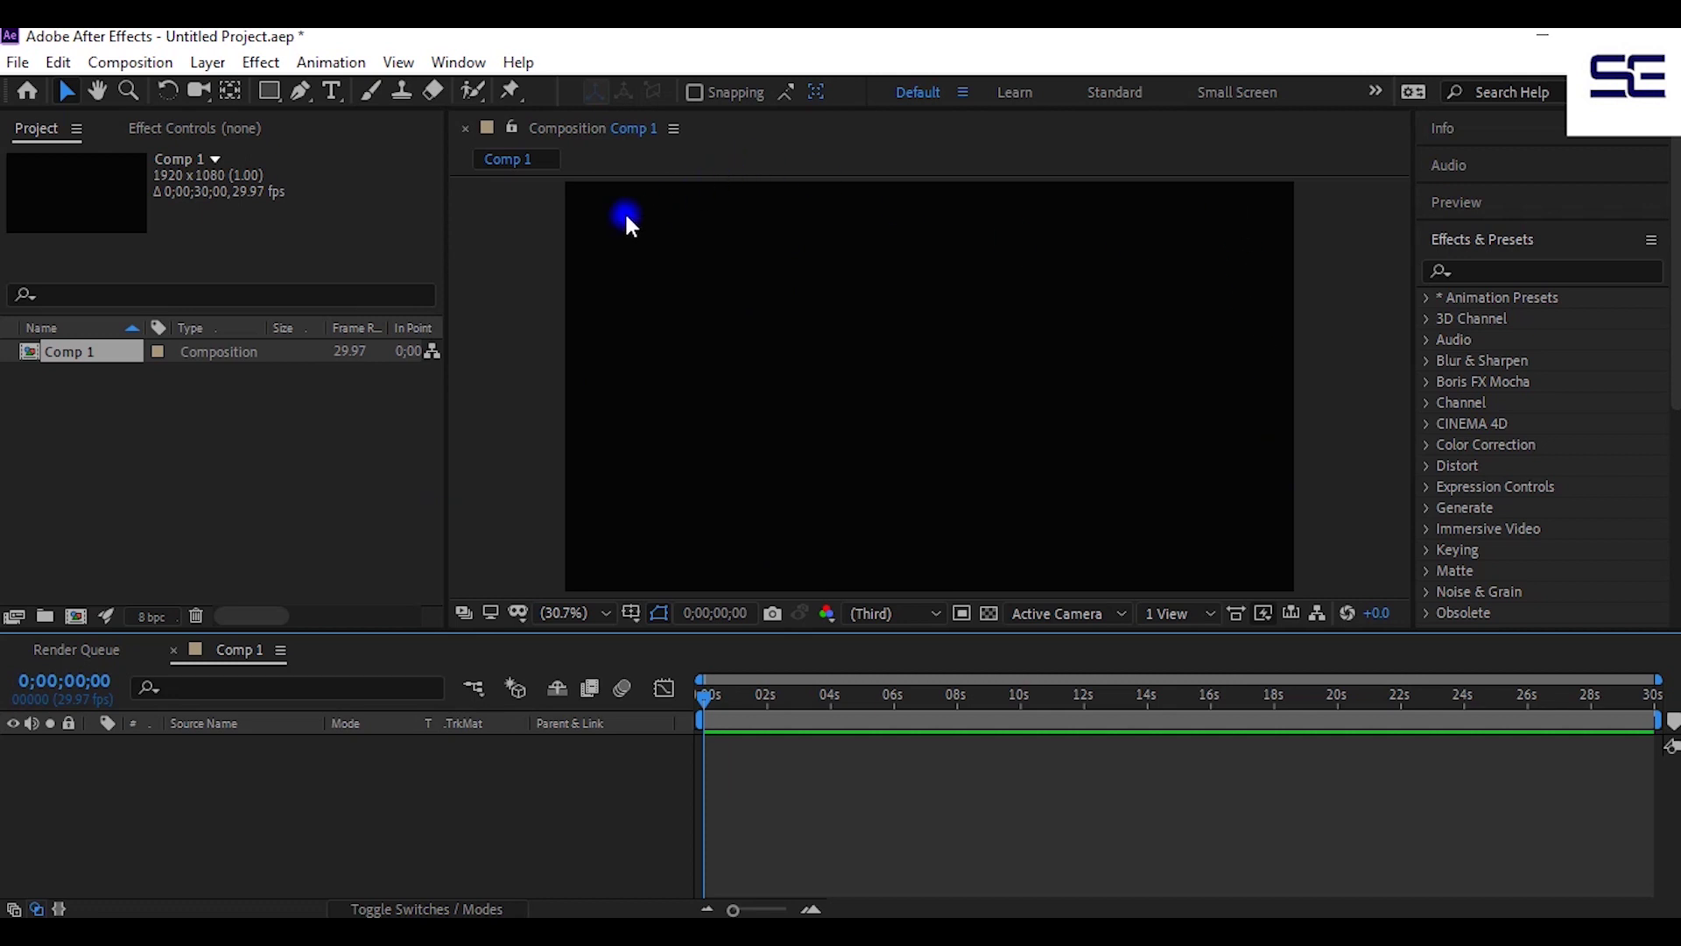
Import the 1v.mp3 audio file from the Music folder into the project
left_click(241, 479)
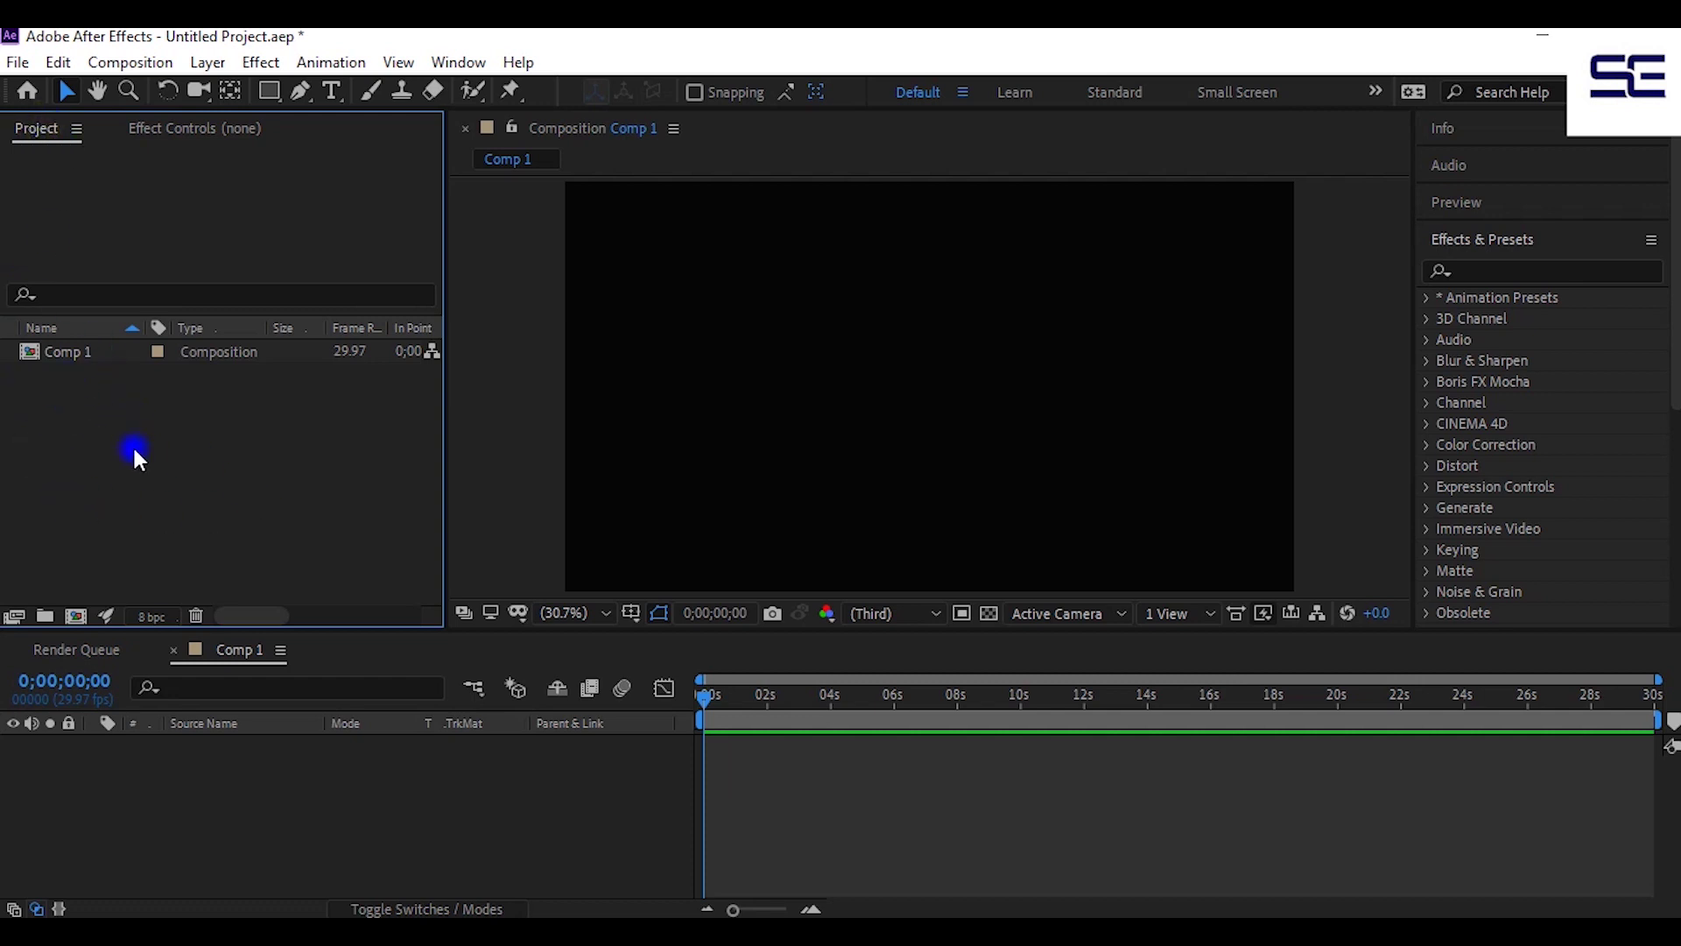
double_click(200, 448)
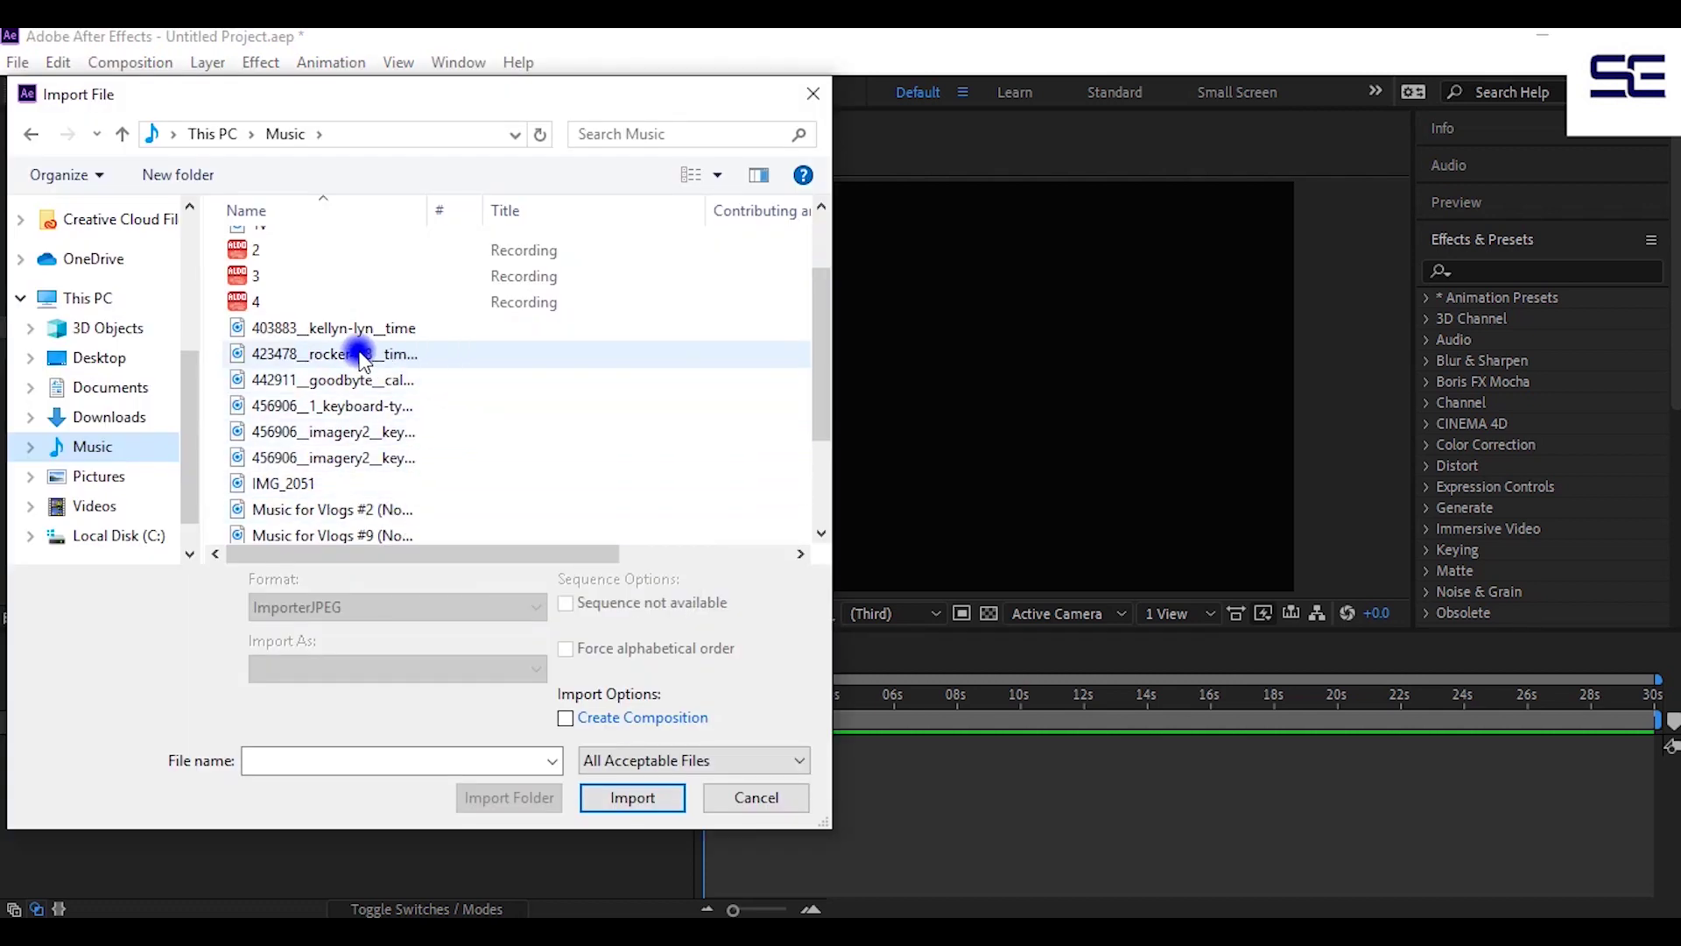
scroll(281, 319, "up", 1)
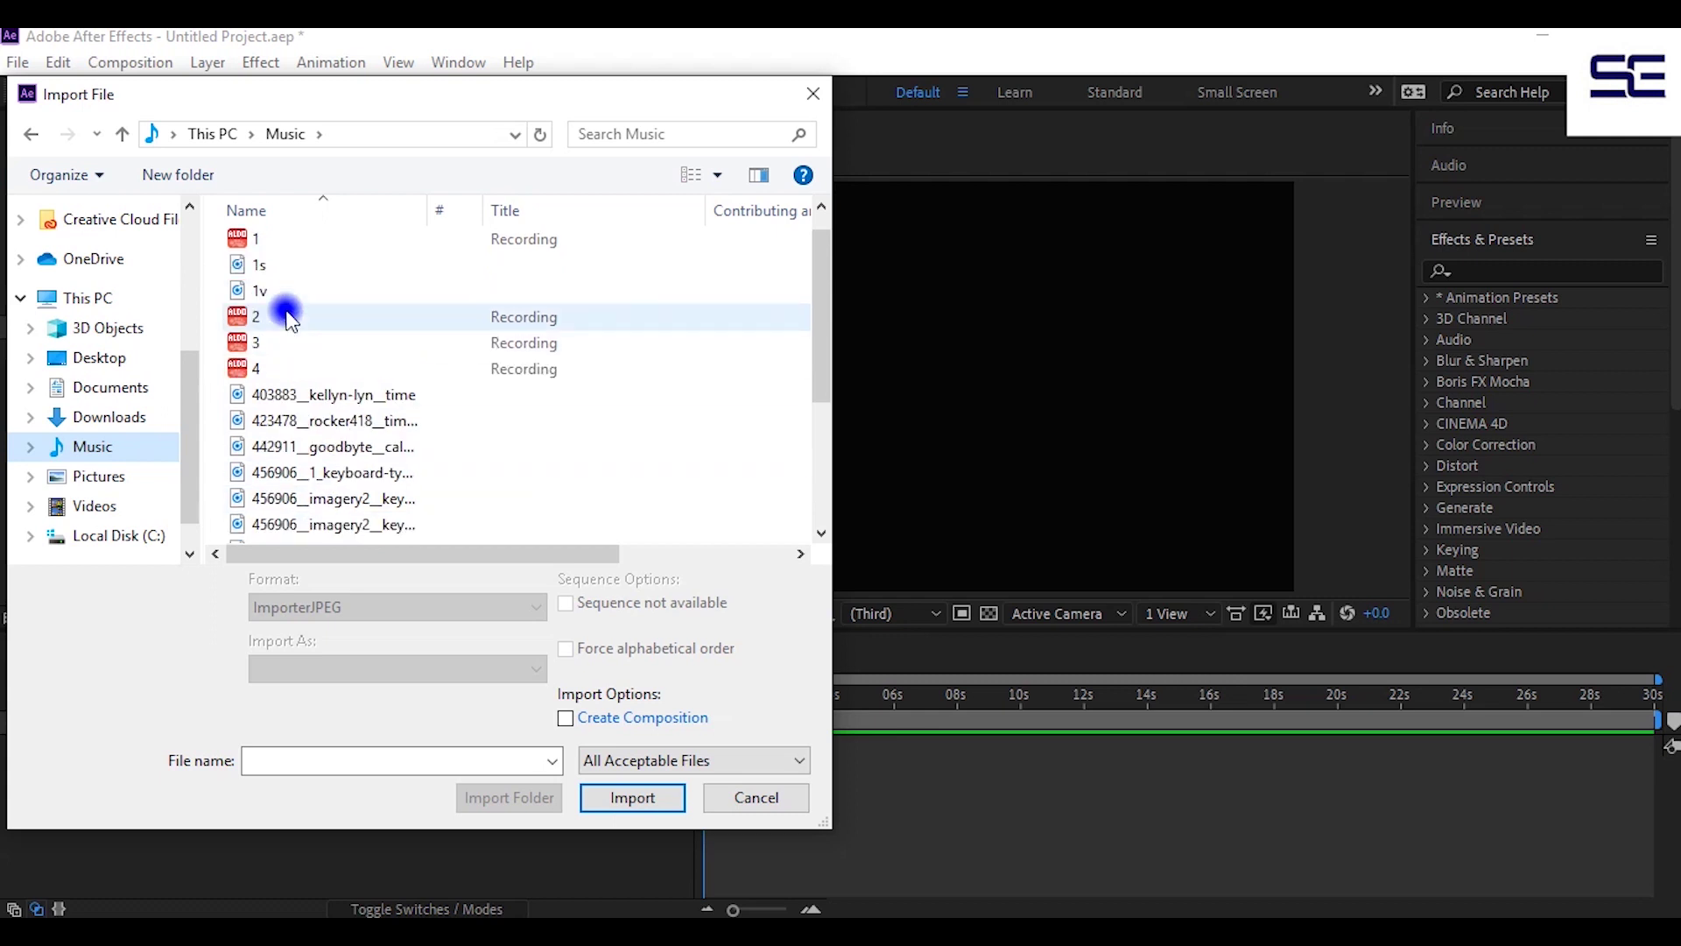
left_click(266, 291)
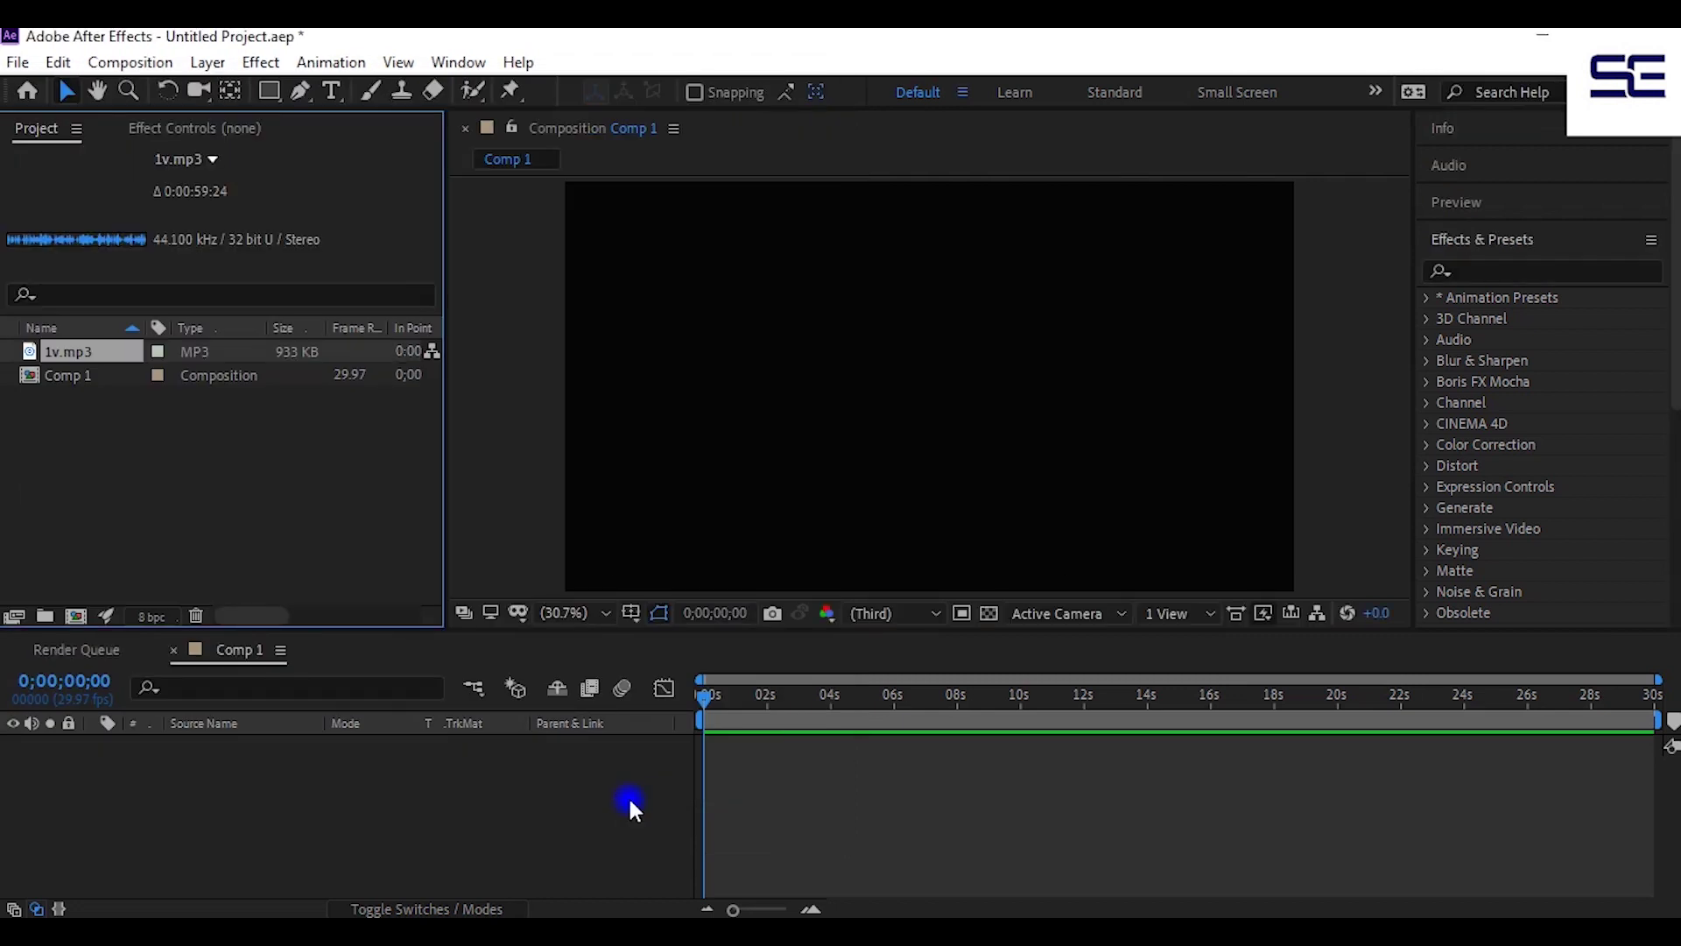
Drag 1v.mp3 into the Comp 1 timeline as a layer and scrub back to the start
left_click(201, 529)
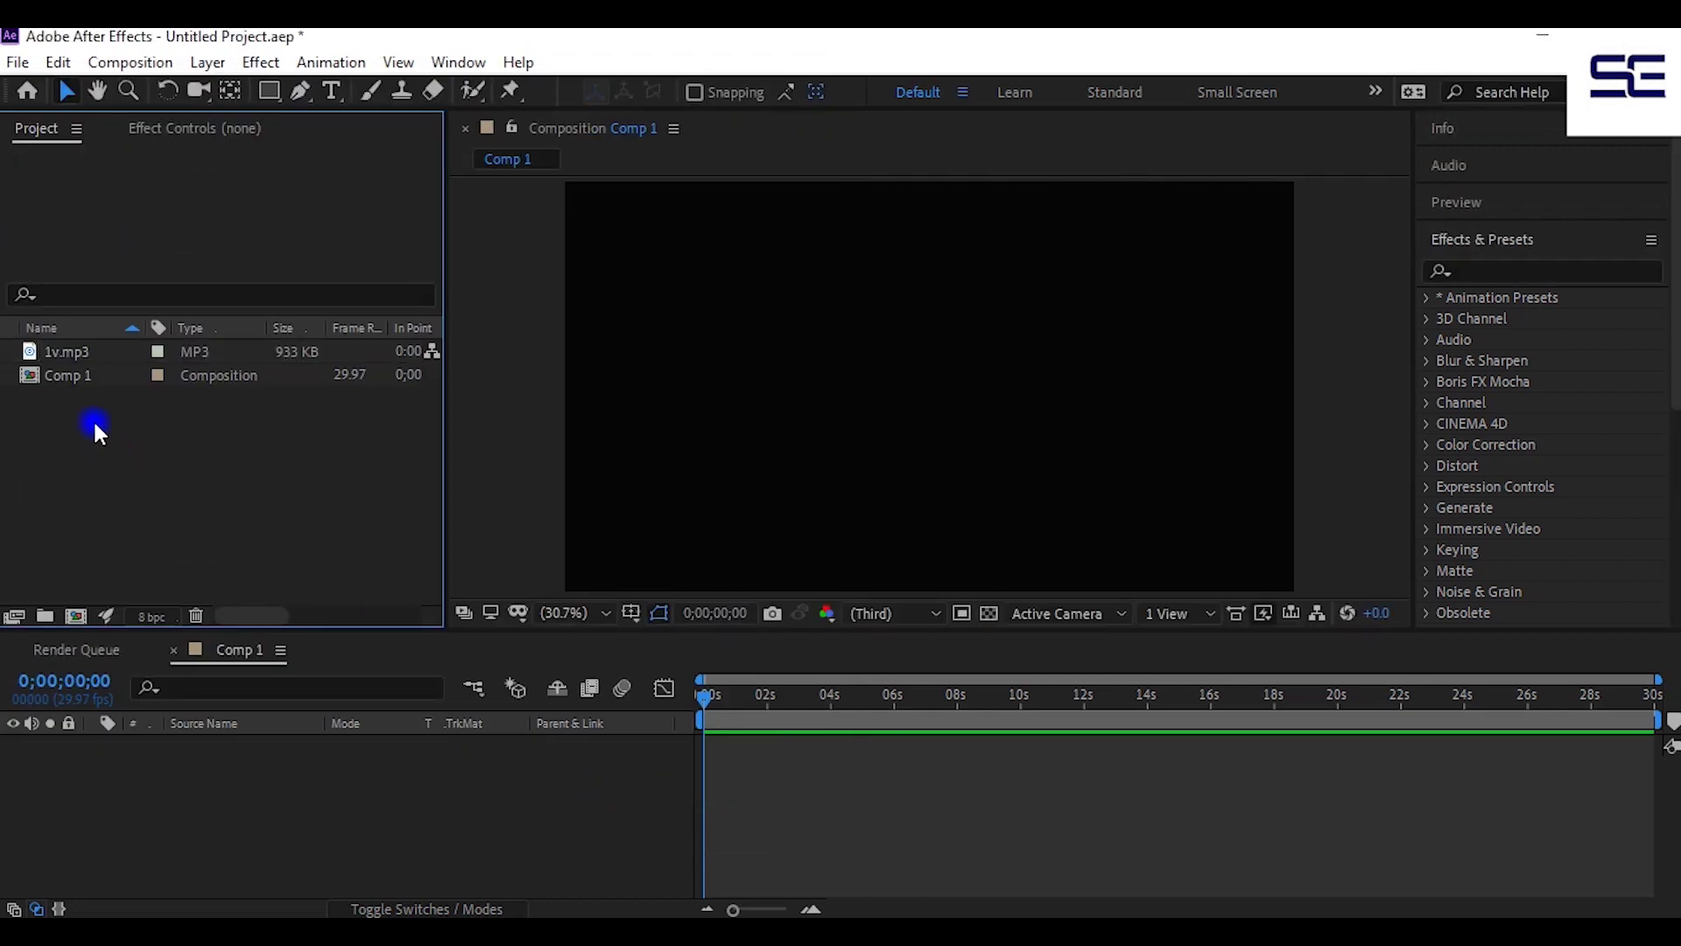
left_click_drag(87, 345, 212, 791)
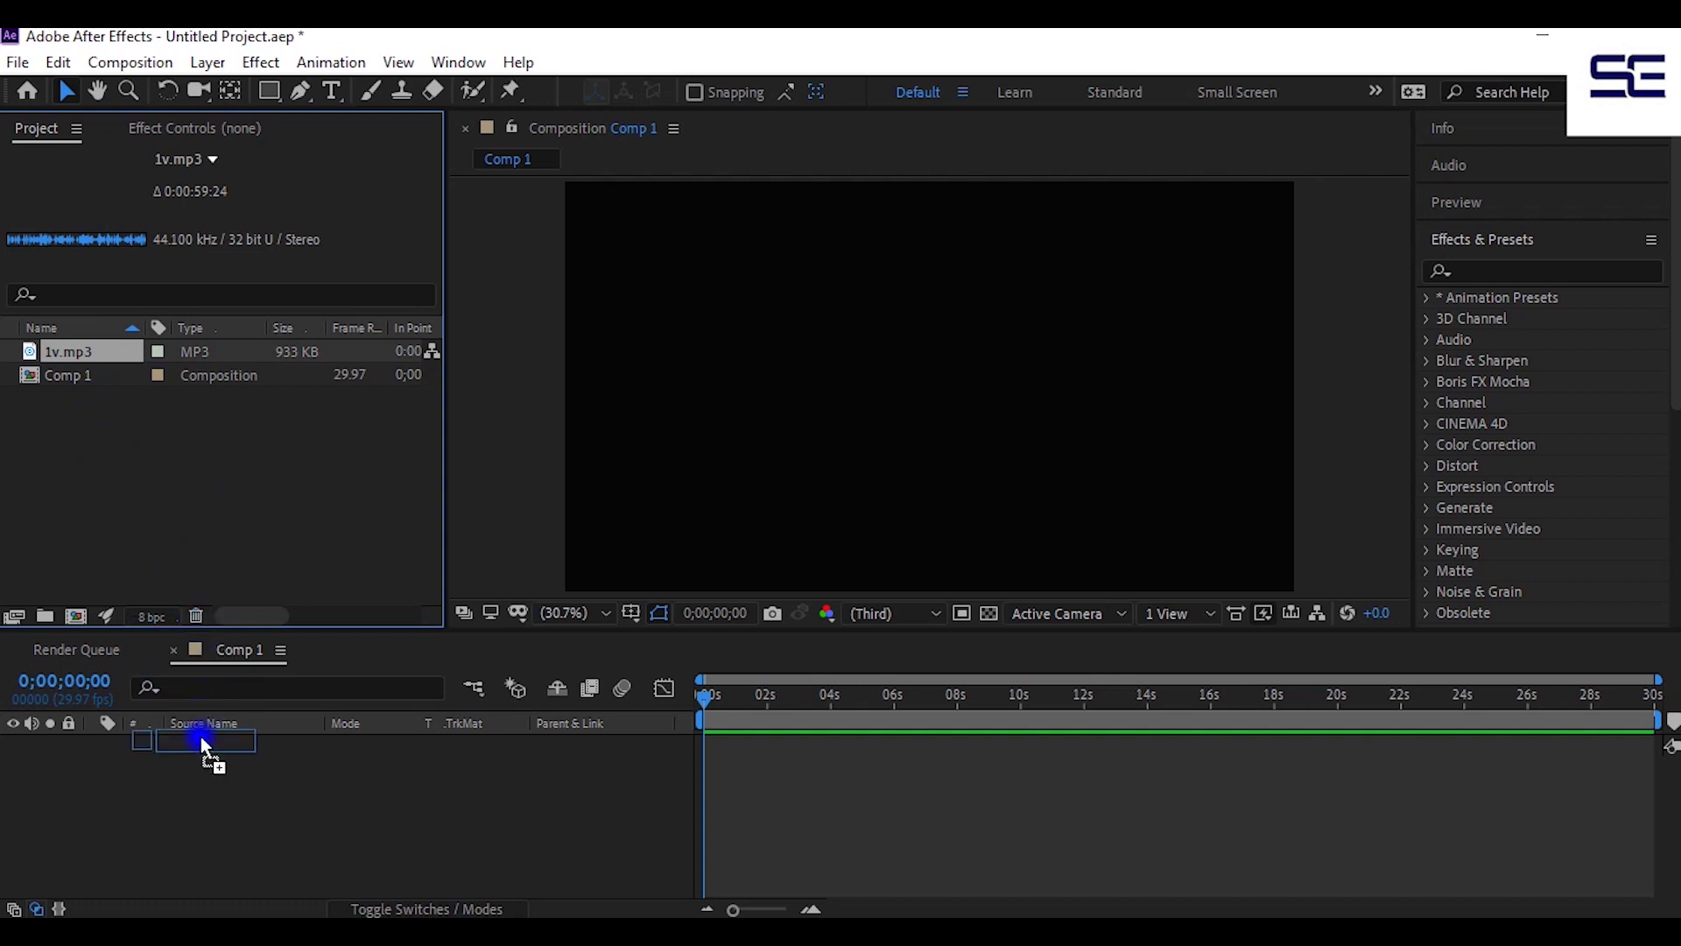
left_click_drag(212, 791, 233, 776)
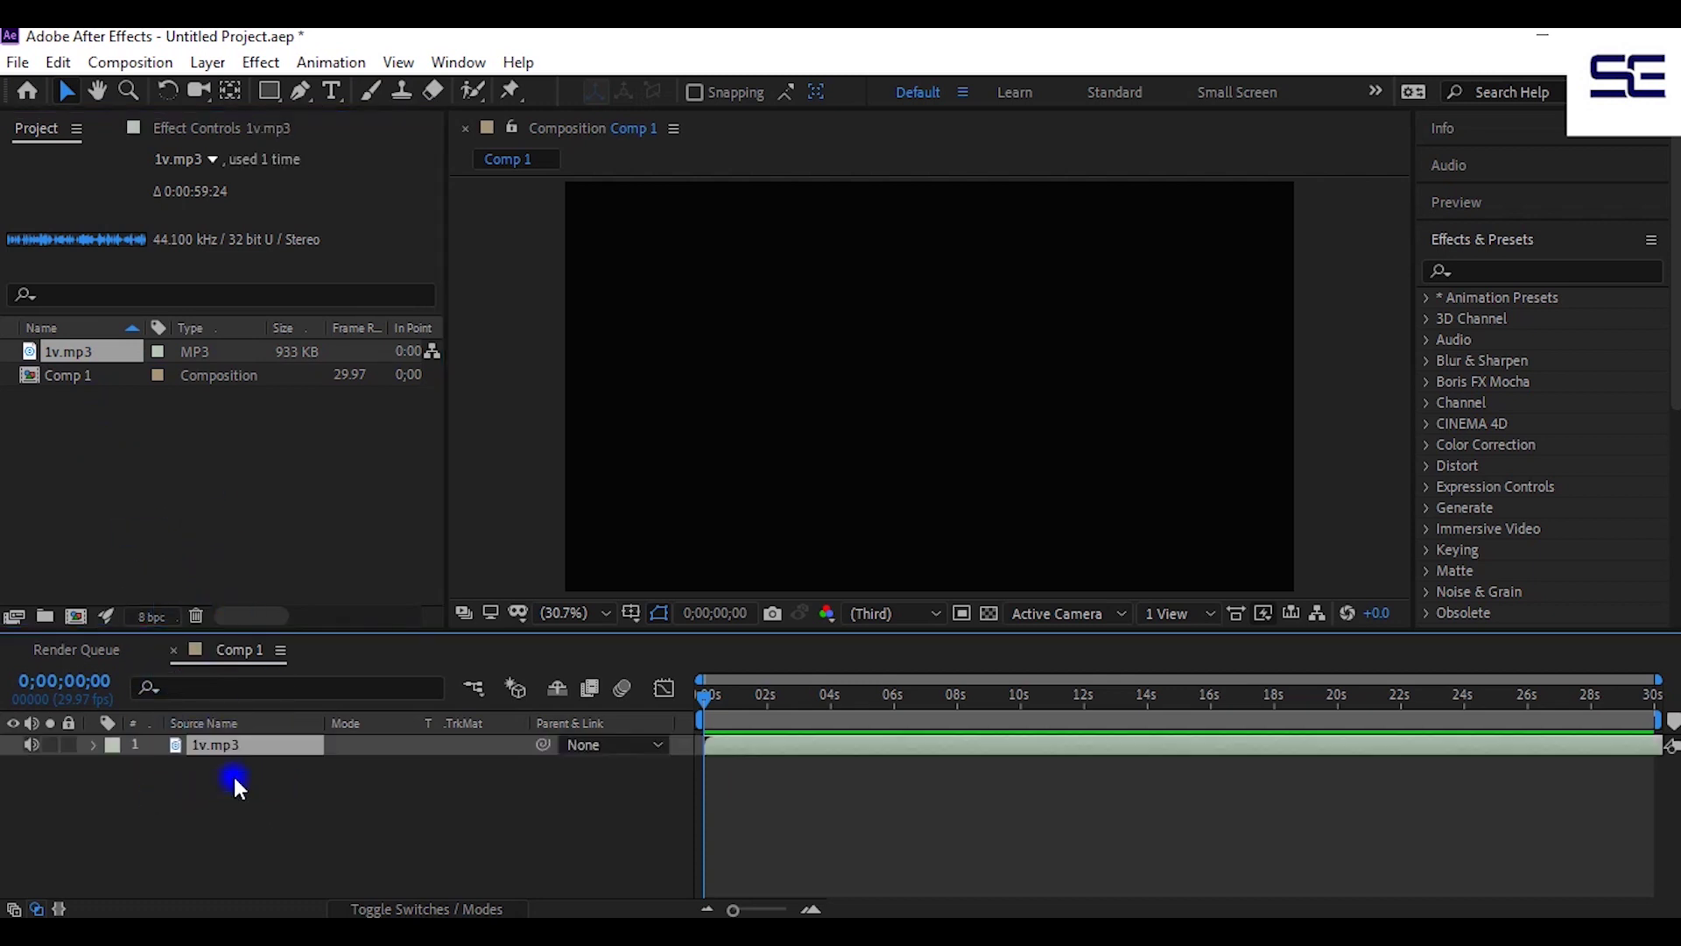
left_click_drag(693, 696, 688, 742)
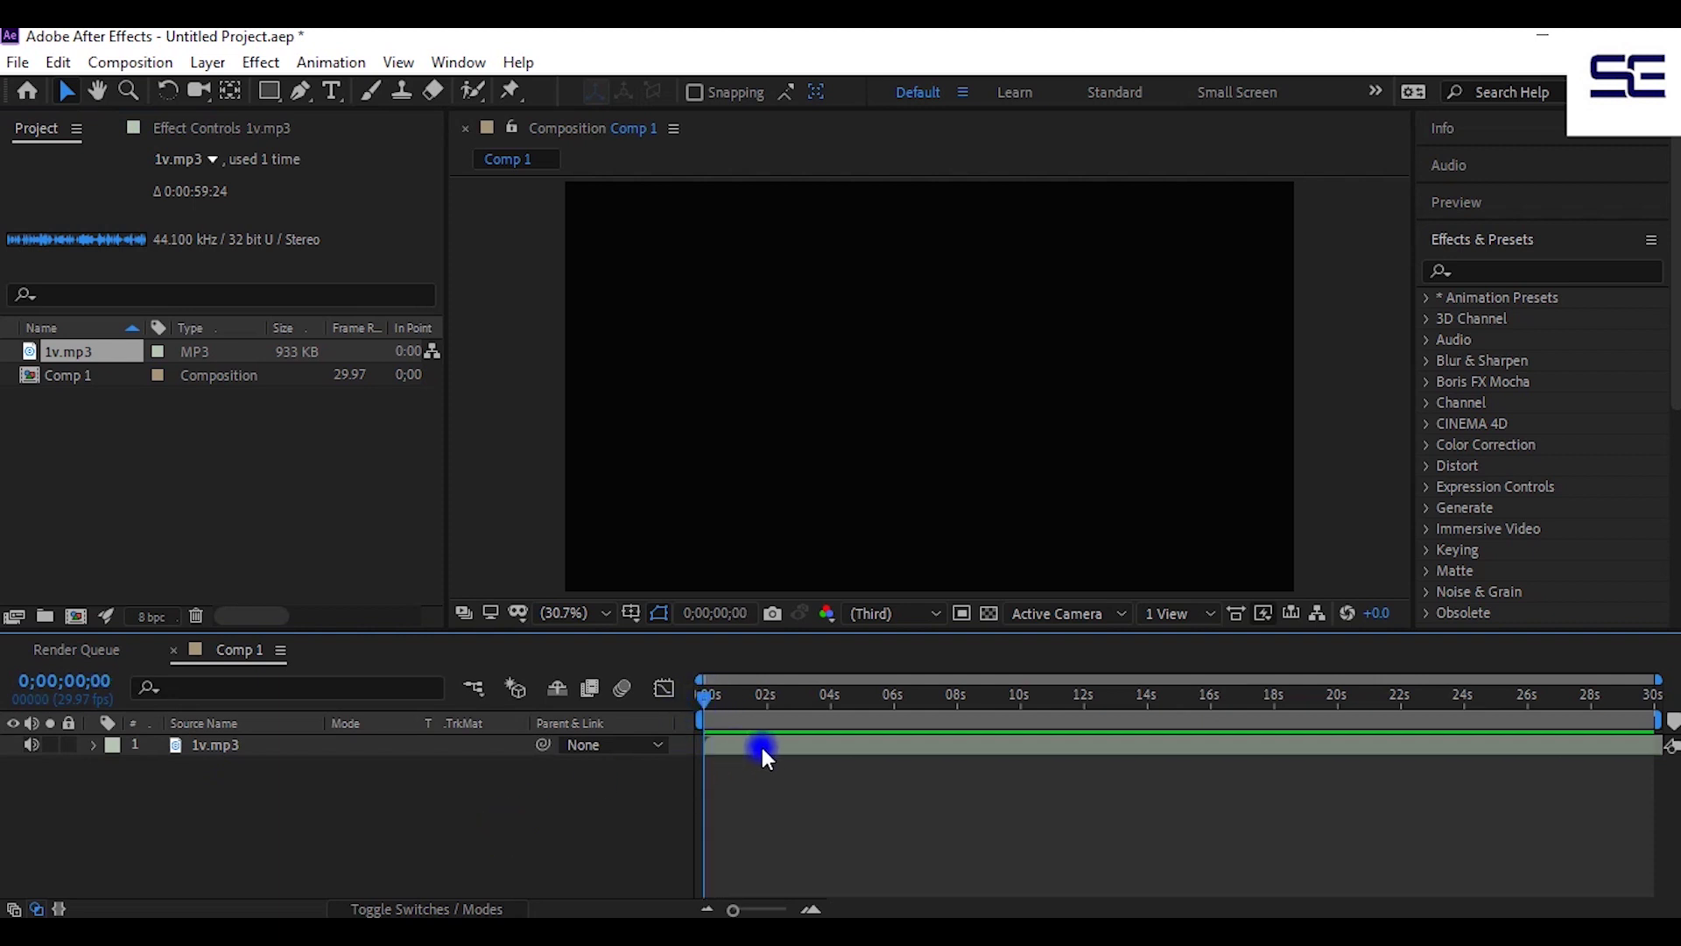
left_click(646, 746)
right_click(536, 835)
Create a new 1920×1080 solid layer named Dark Blue Solid 1
left_click(622, 555)
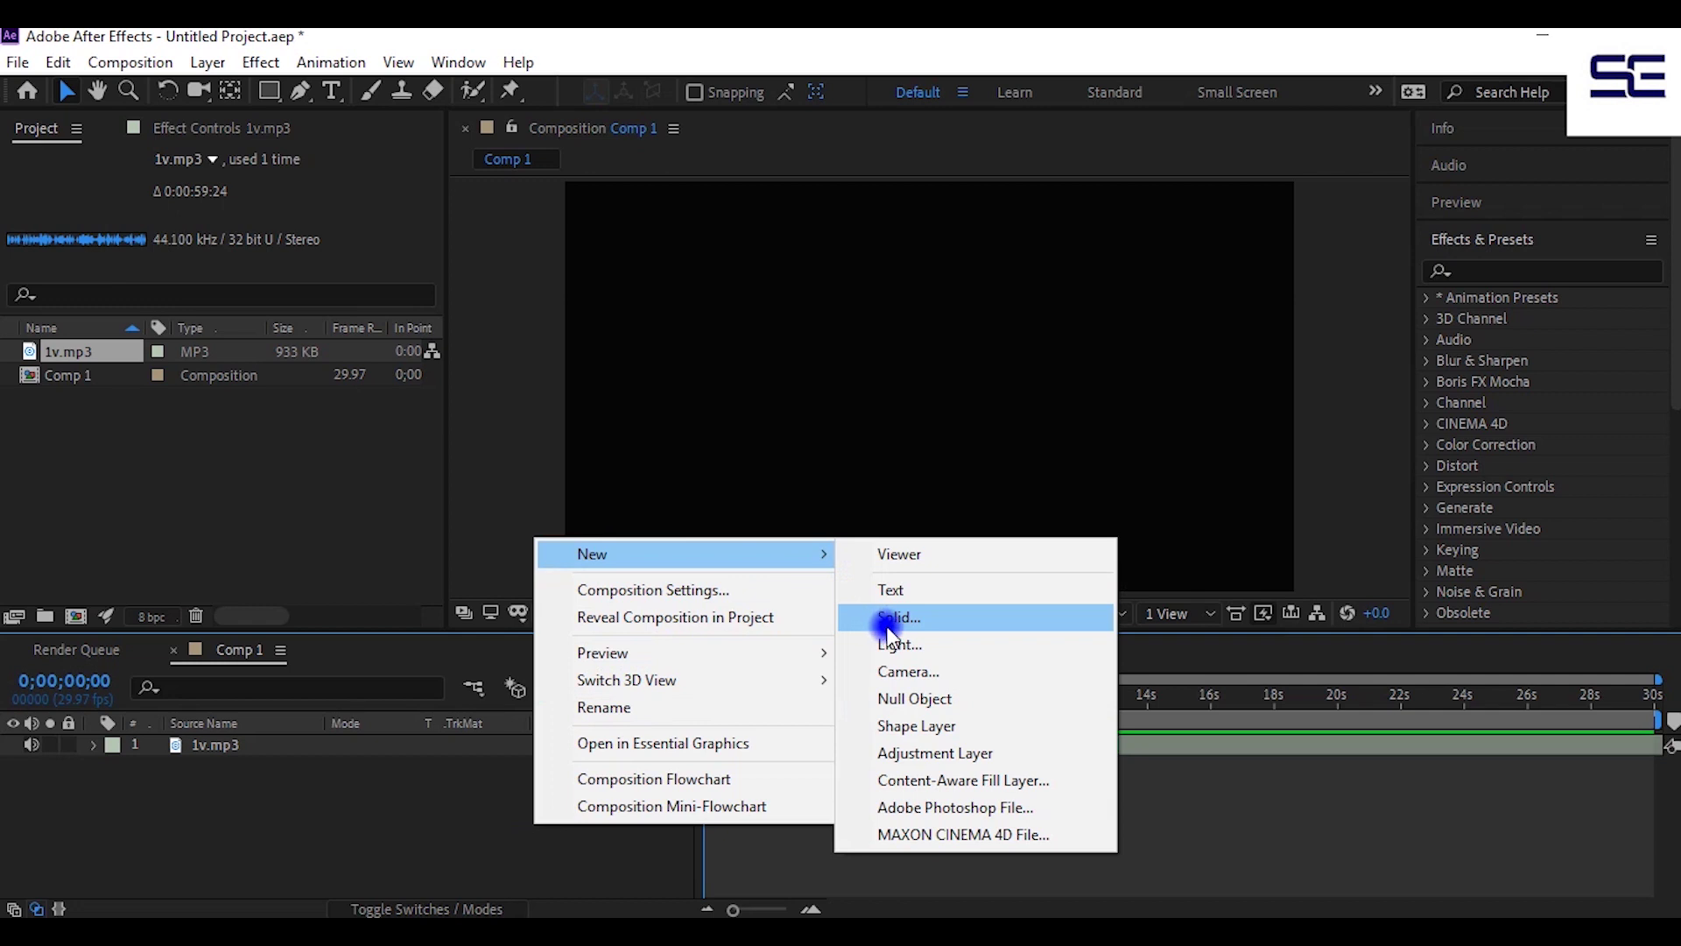
left_click(923, 620)
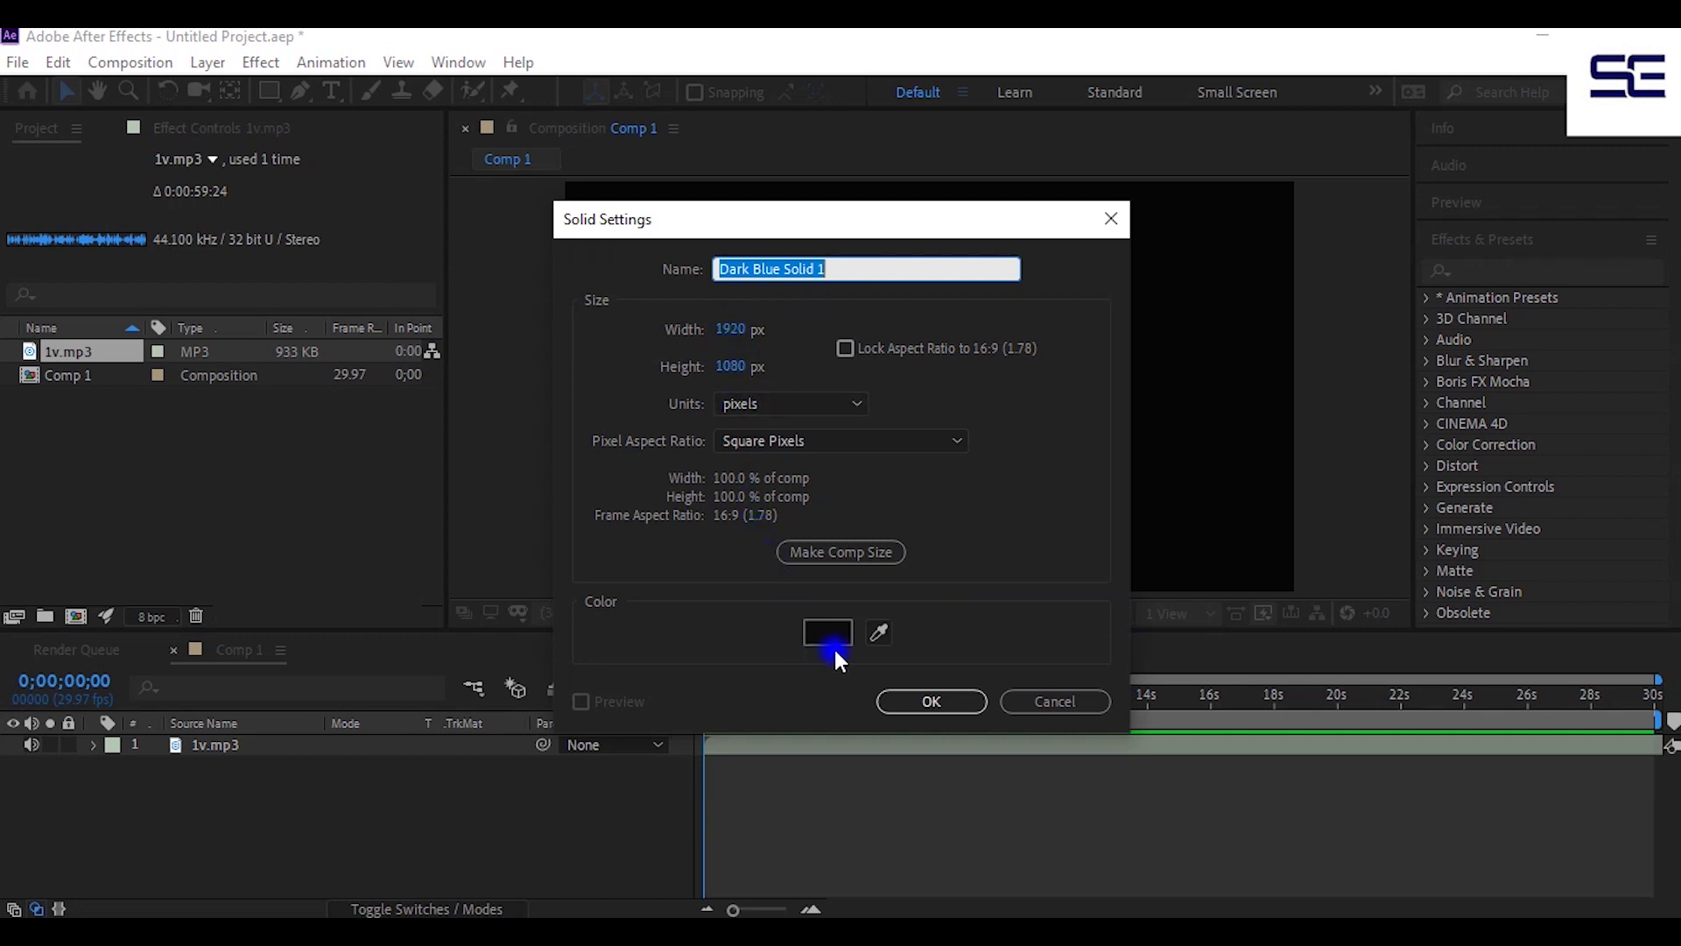
left_click(843, 268)
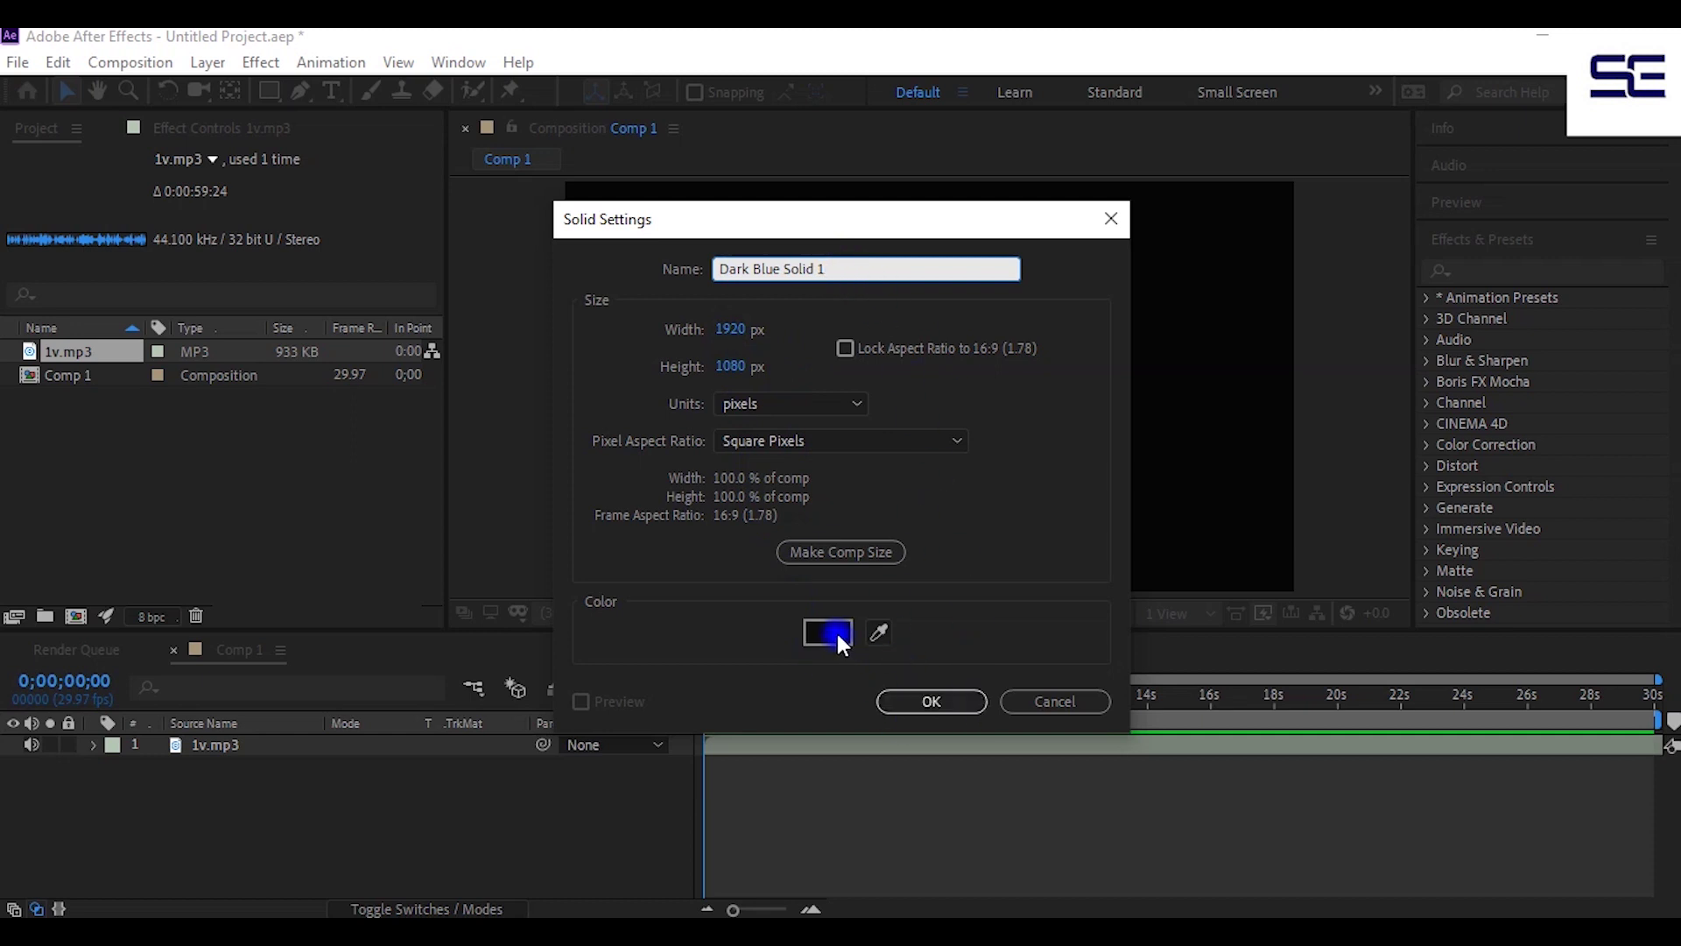
left_click(939, 707)
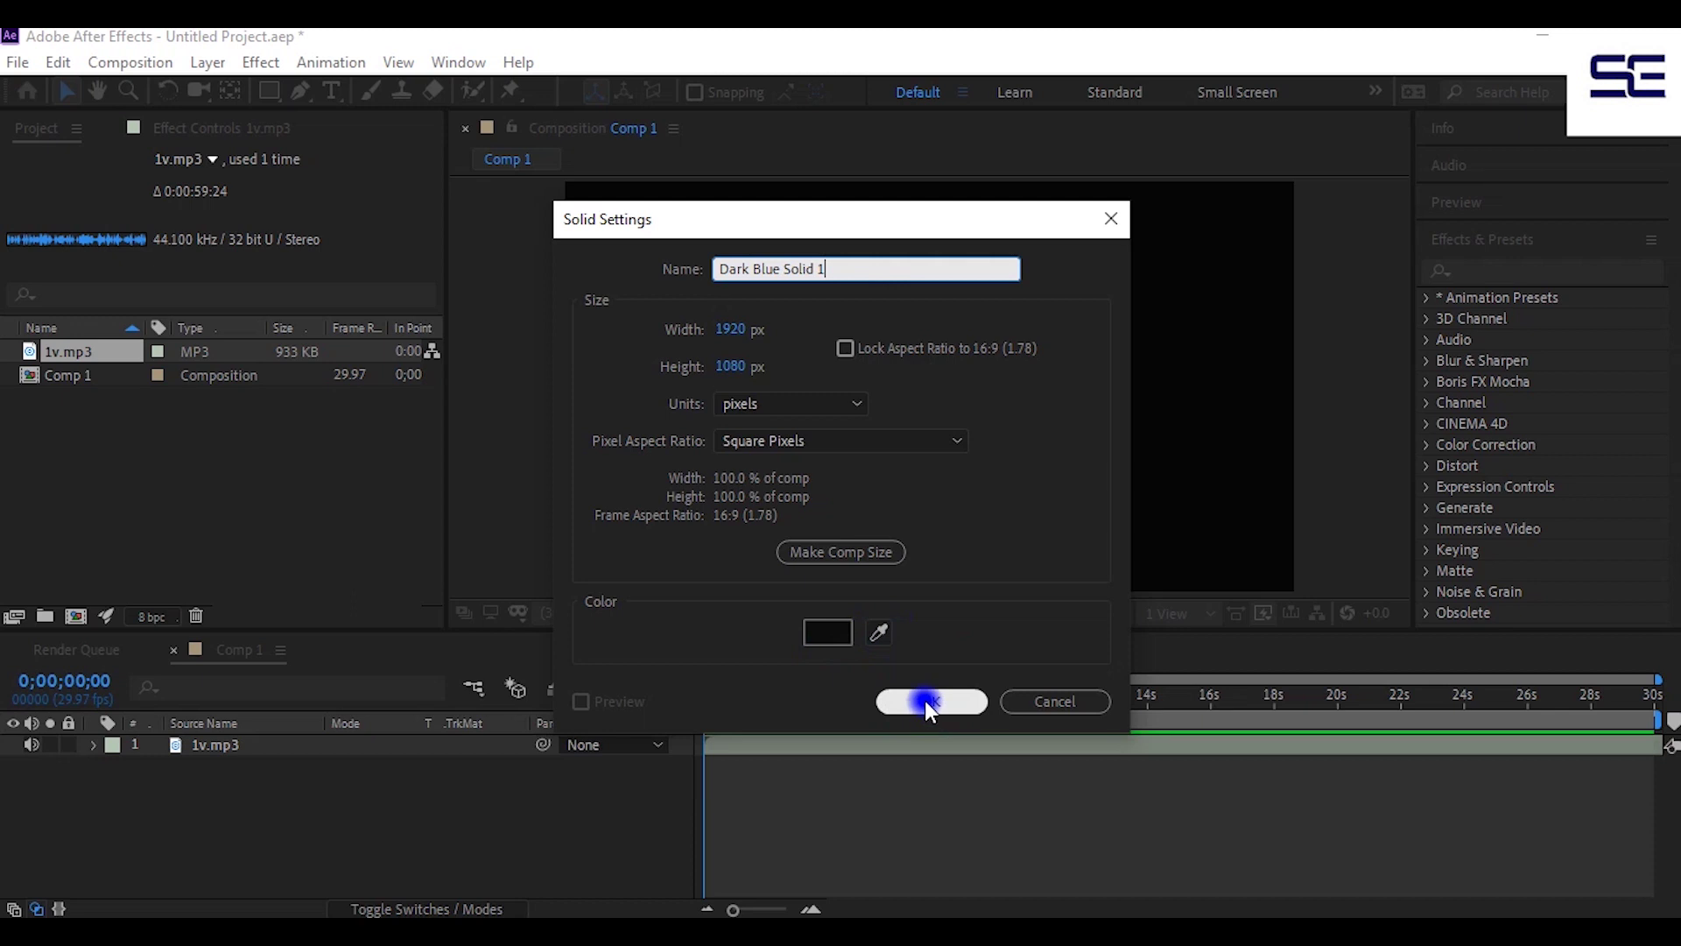
left_click(928, 701)
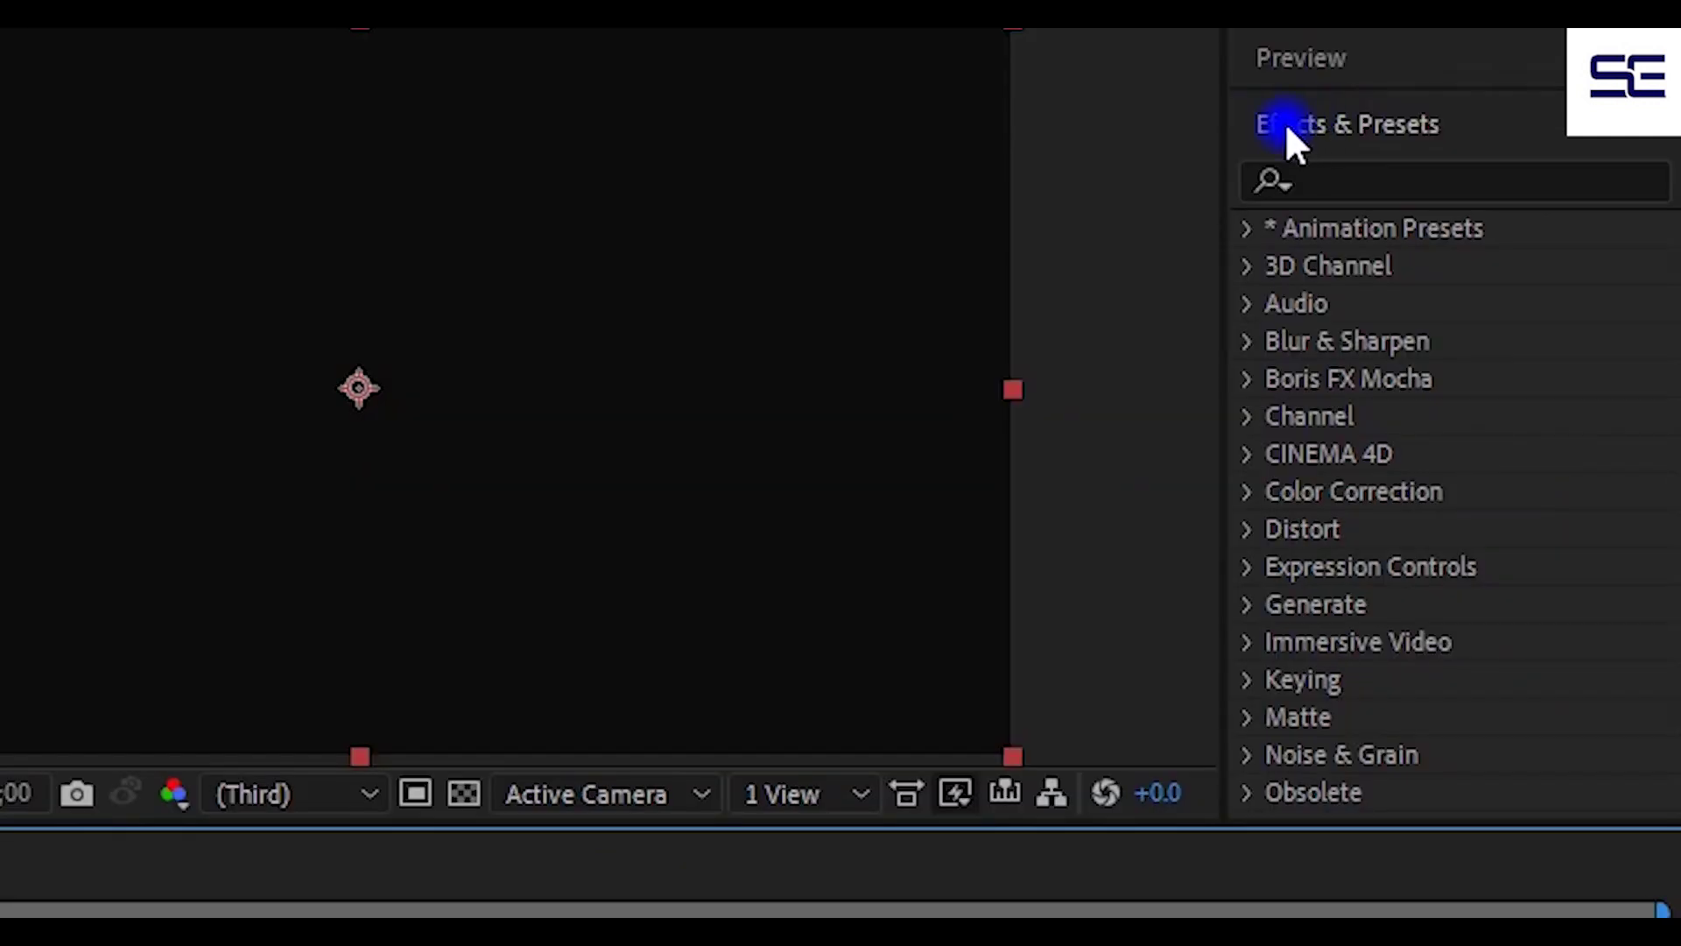
Search the effects for 'audio' and drop Generate > Audio Spectrum onto Dark Blue Solid 1
left_click(1432, 115)
left_click(1432, 115)
left_click(1350, 180)
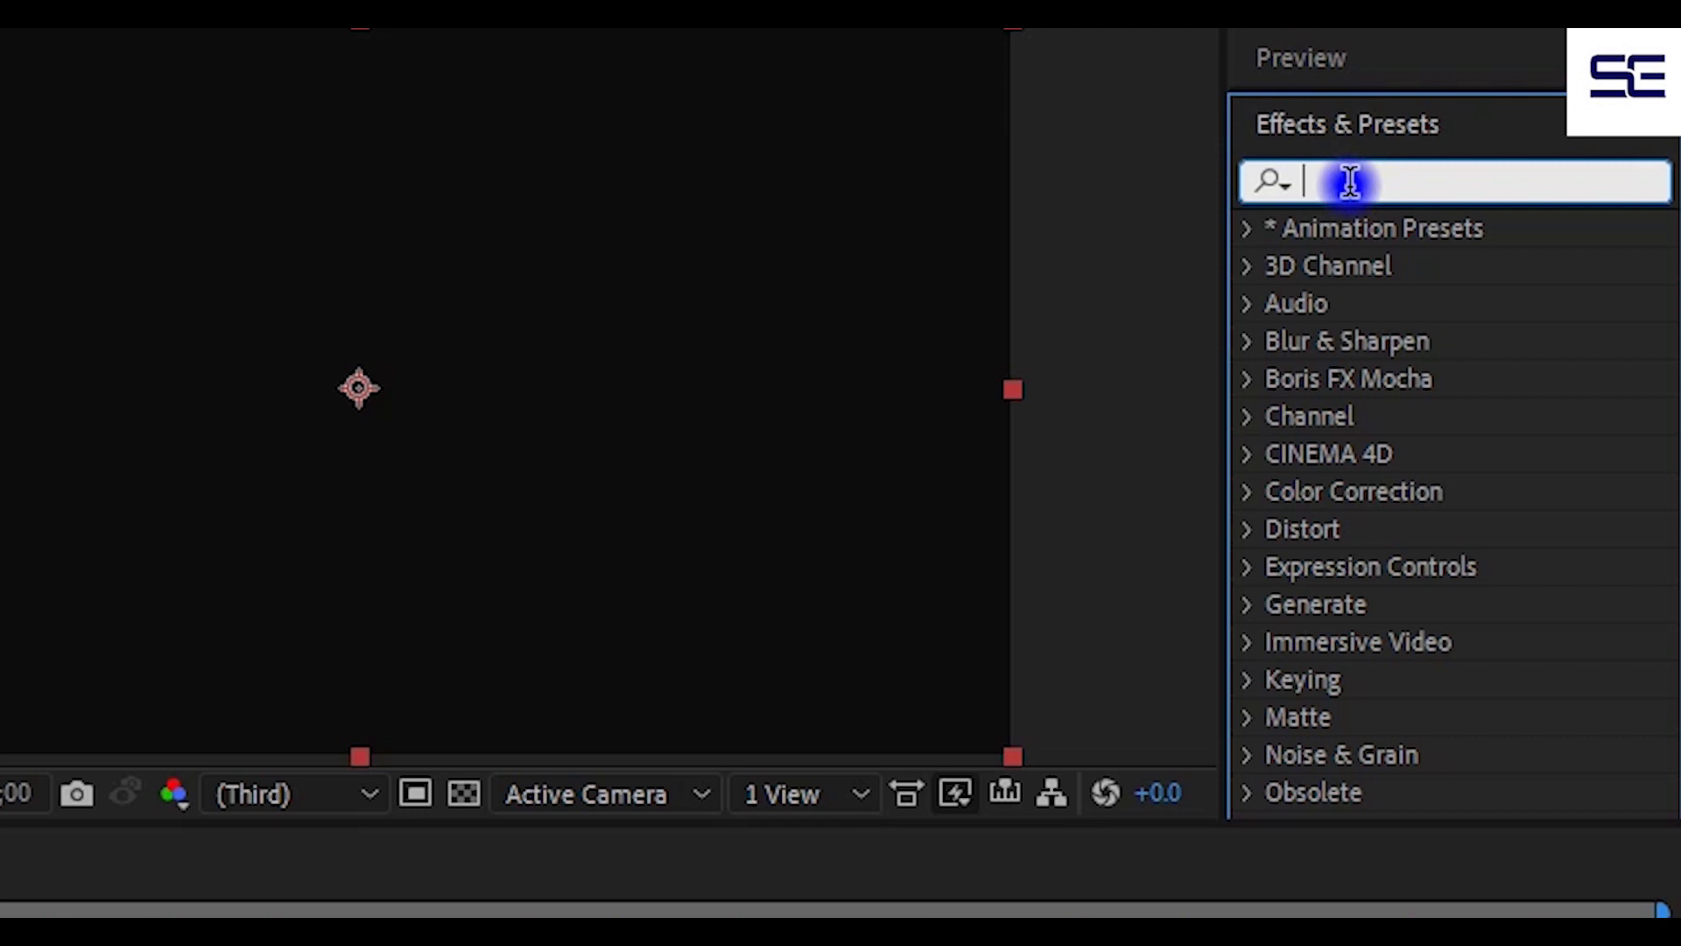
type("au")
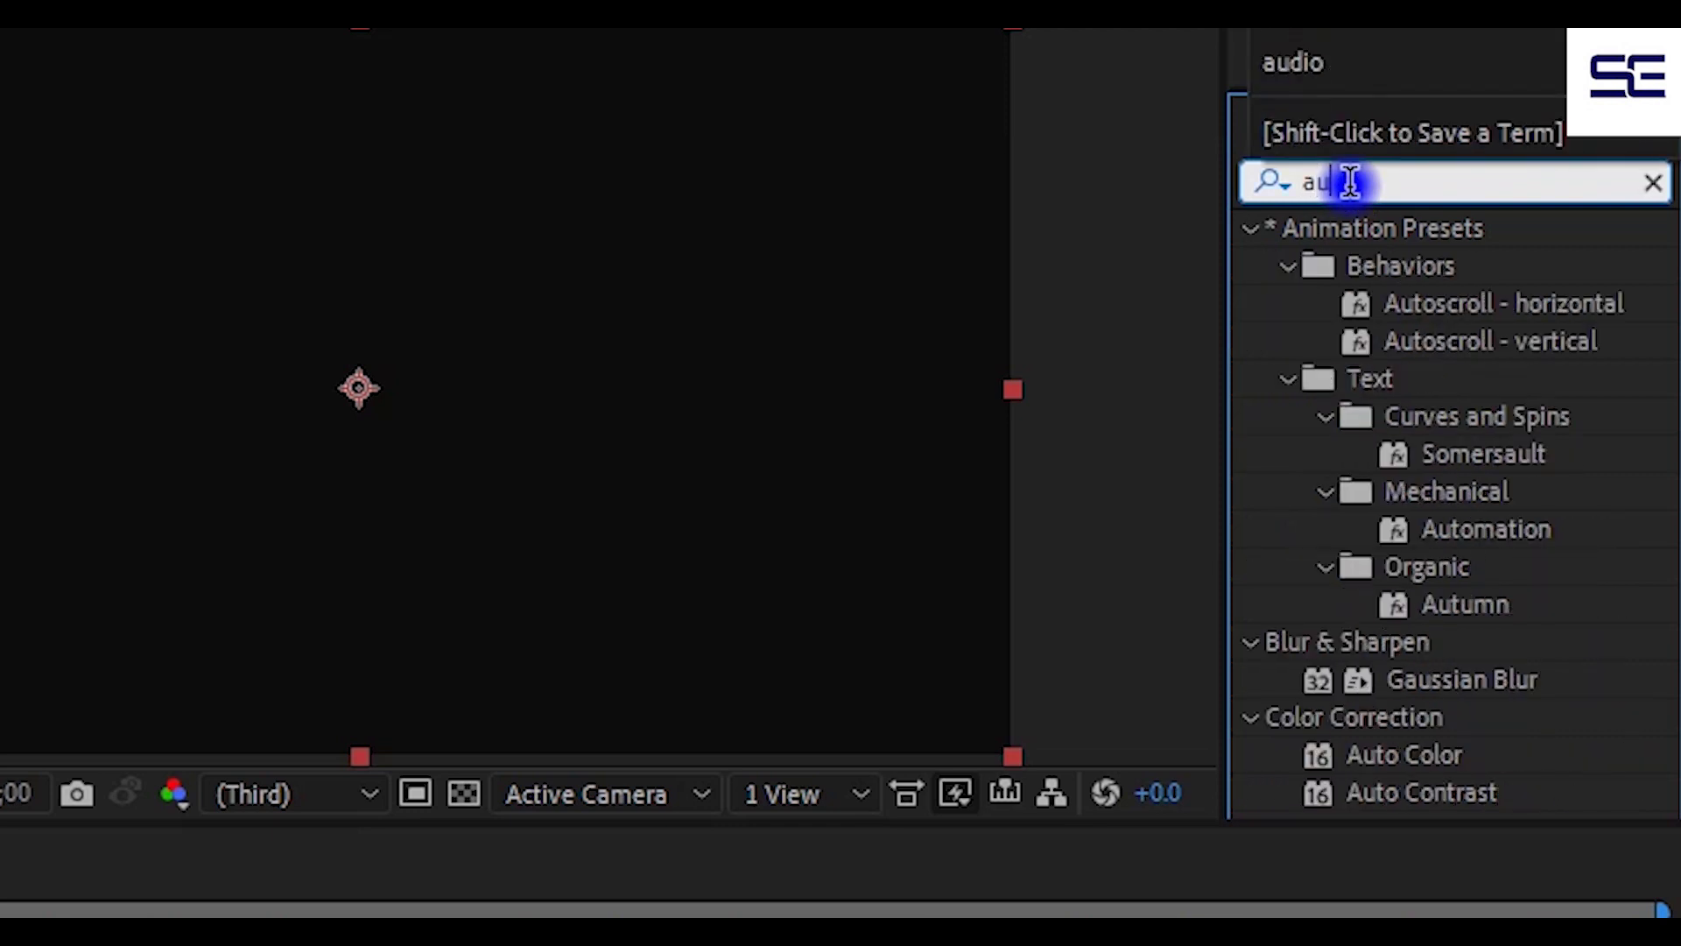
type("dio")
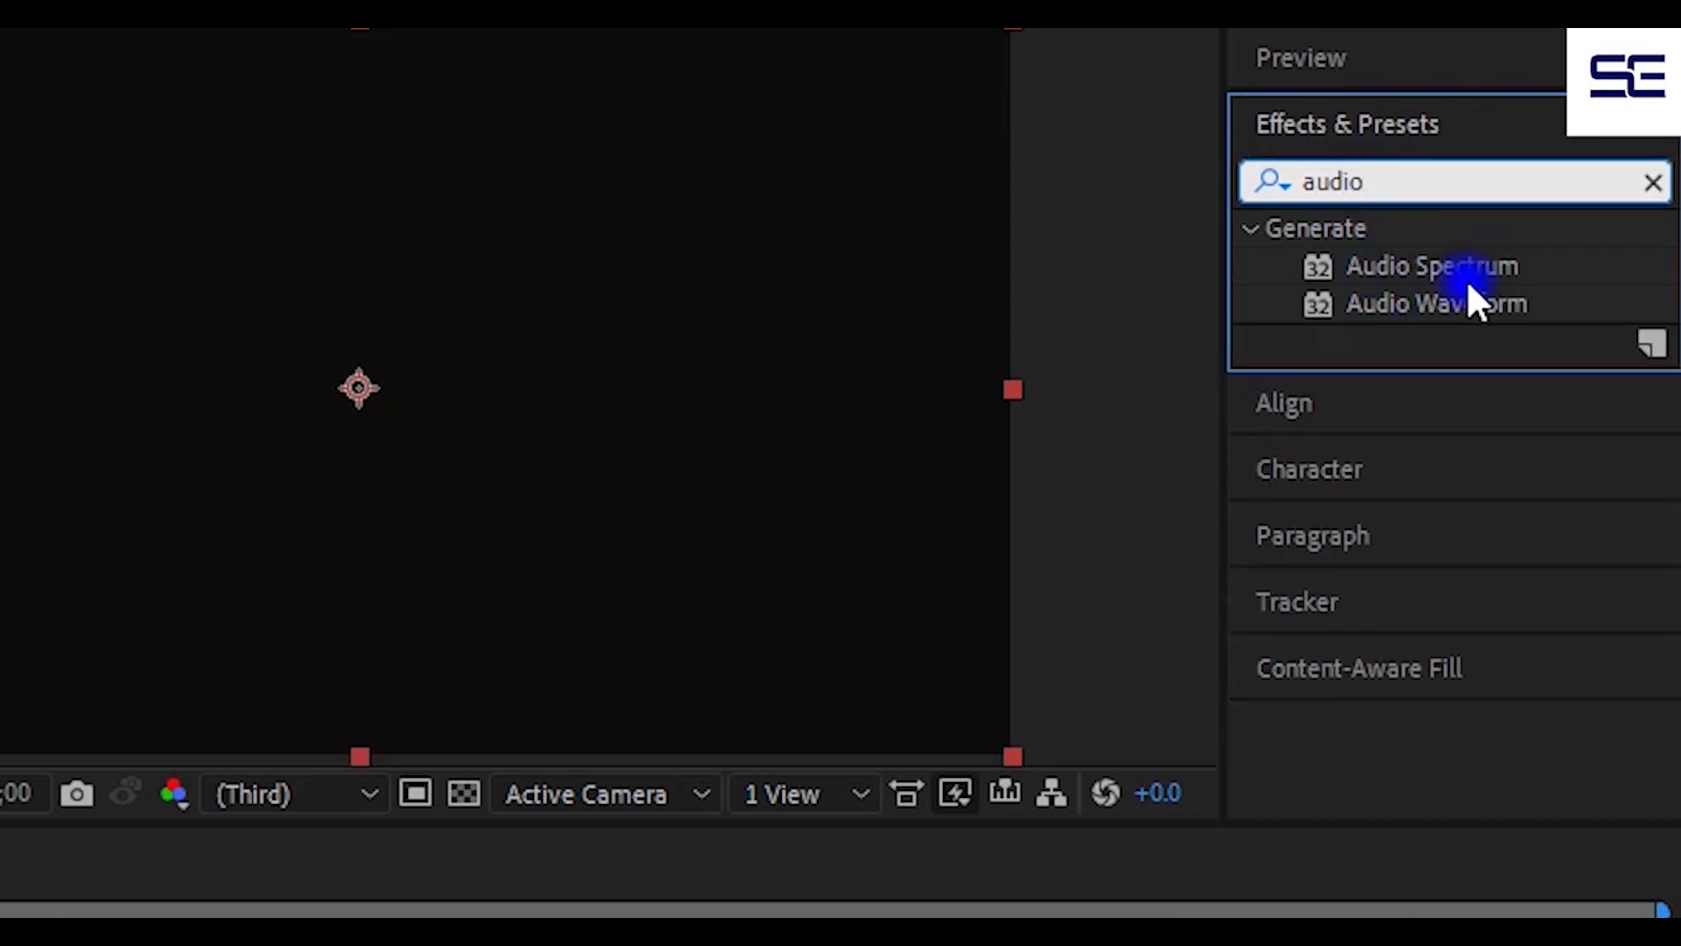
left_click(1519, 272)
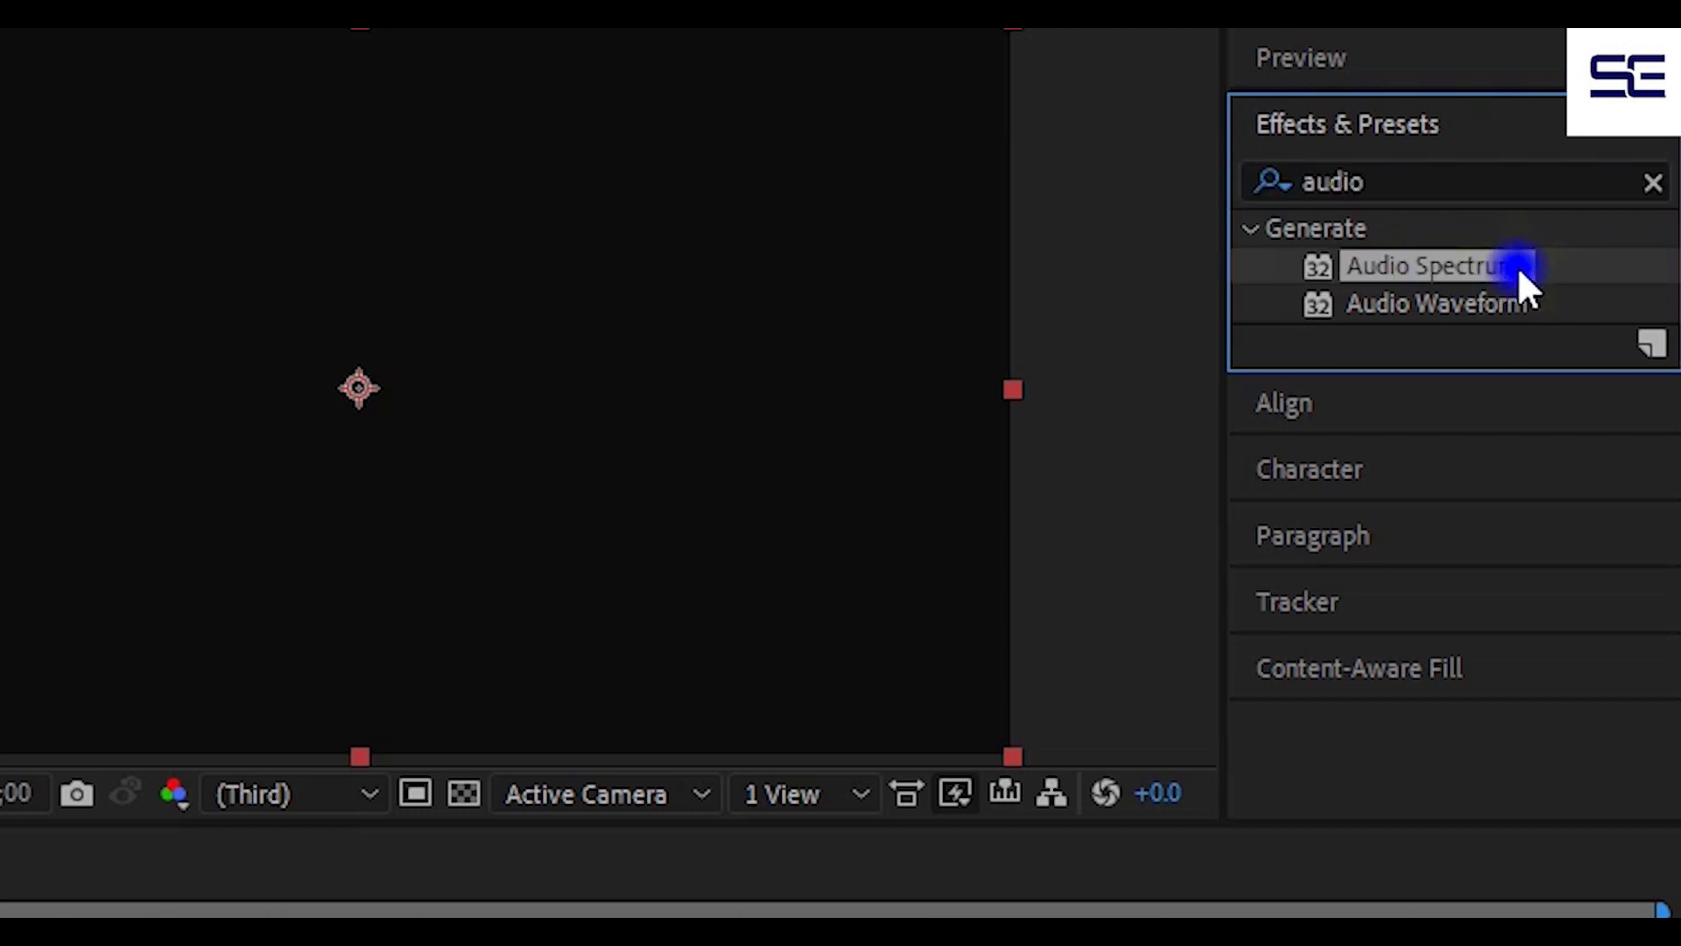
mouse_move(1510, 265)
left_mouse_down()
mouse_move(345, 409)
mouse_move(790, 753)
left_mouse_up()
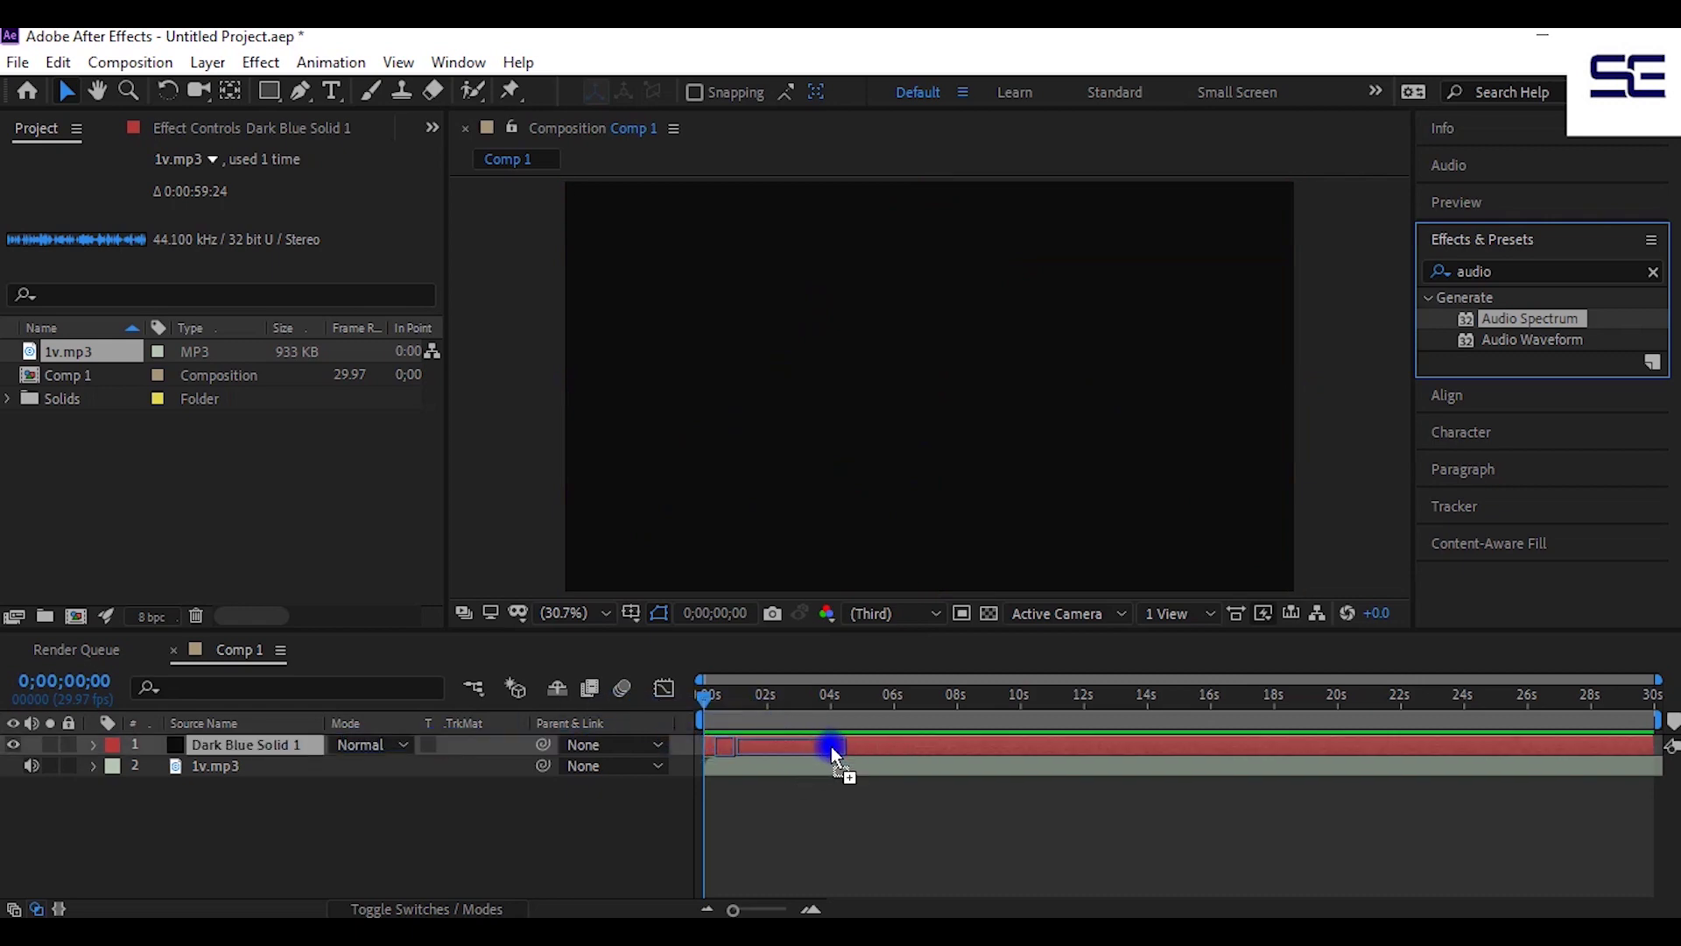
left_click_drag(790, 753, 832, 746)
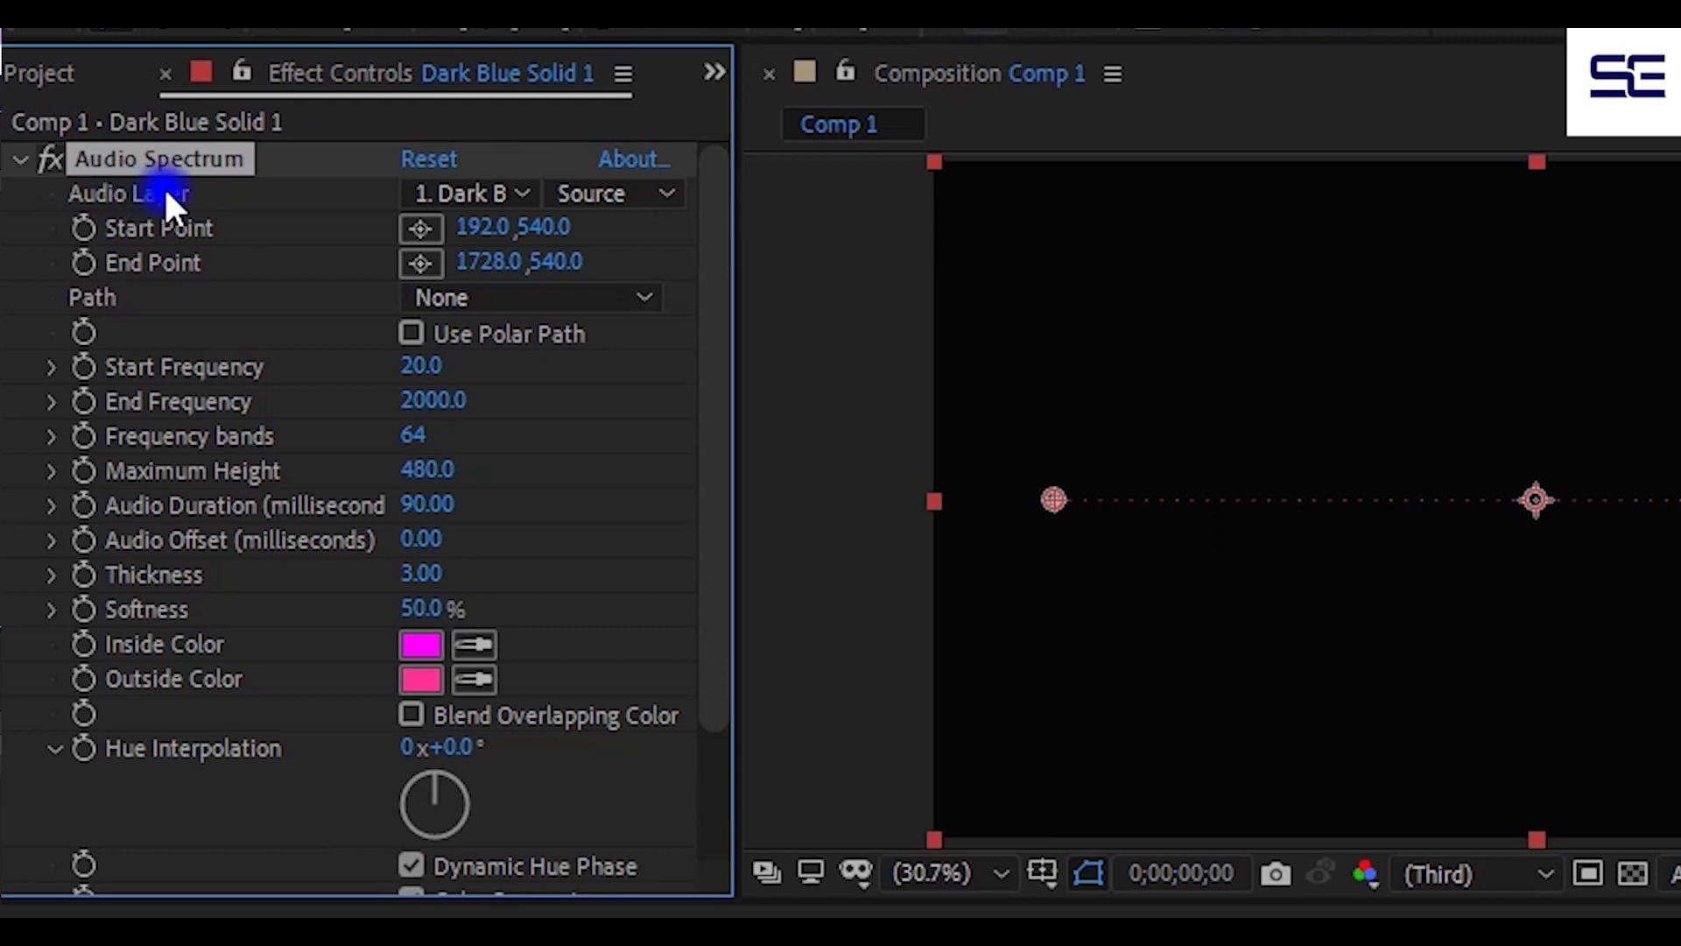
Set Audio Spectrum's audio layer to 1v.mp3, Start Point X to 0 and End Point X to 960
left_click(523, 187)
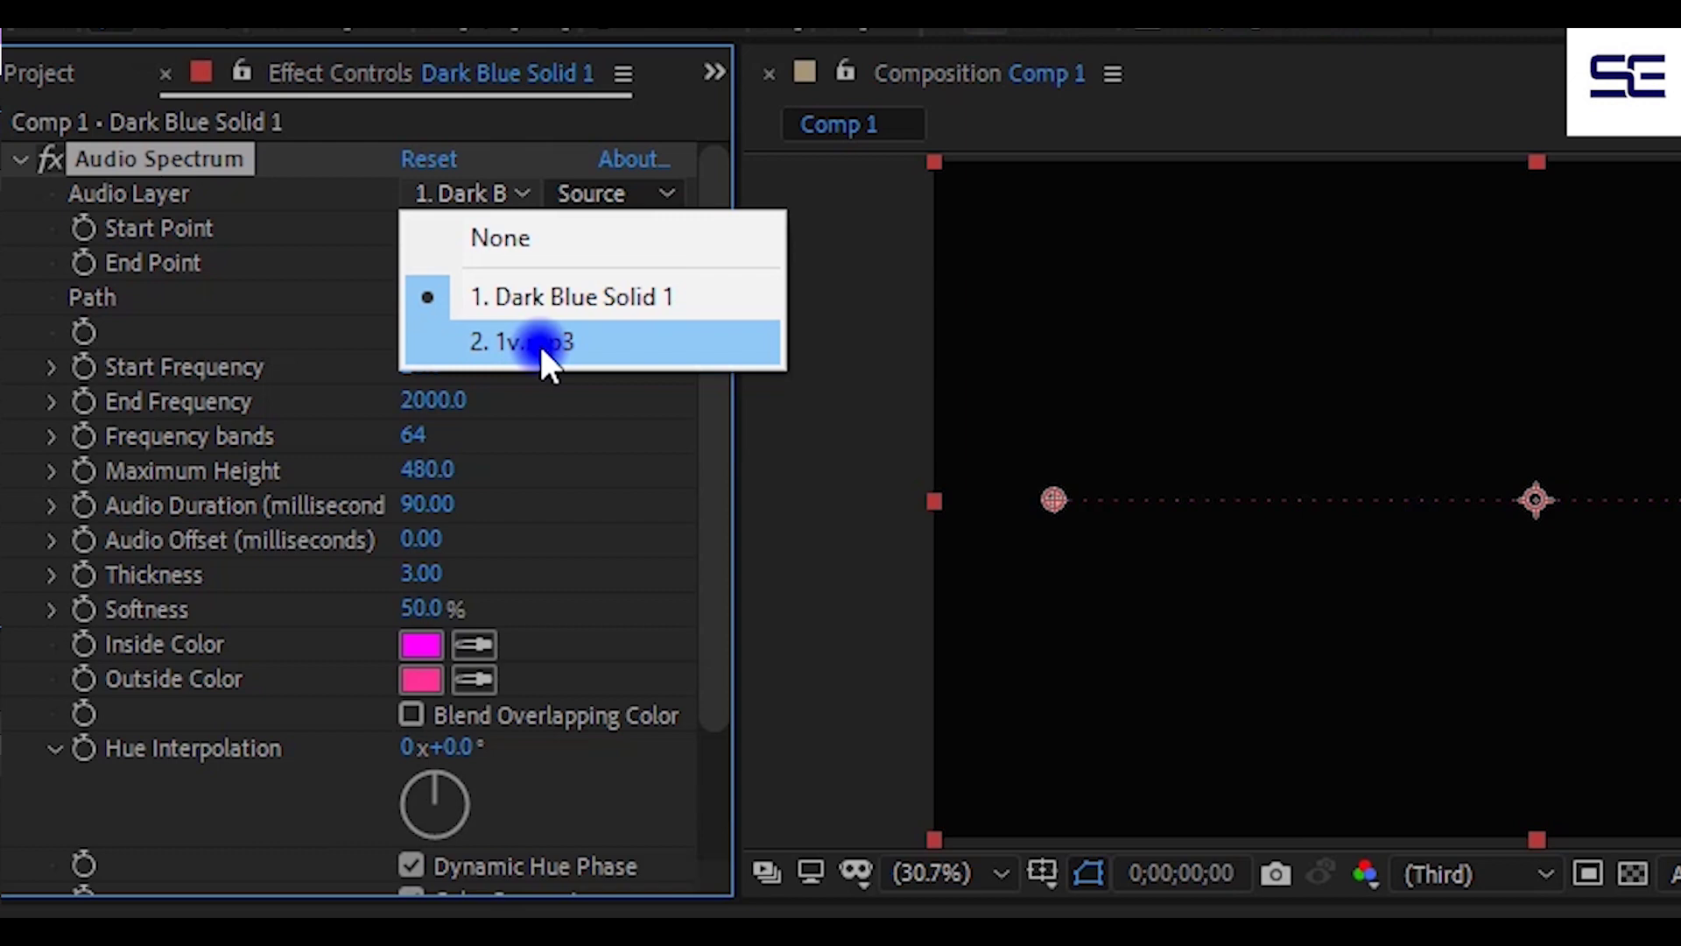
left_click(539, 344)
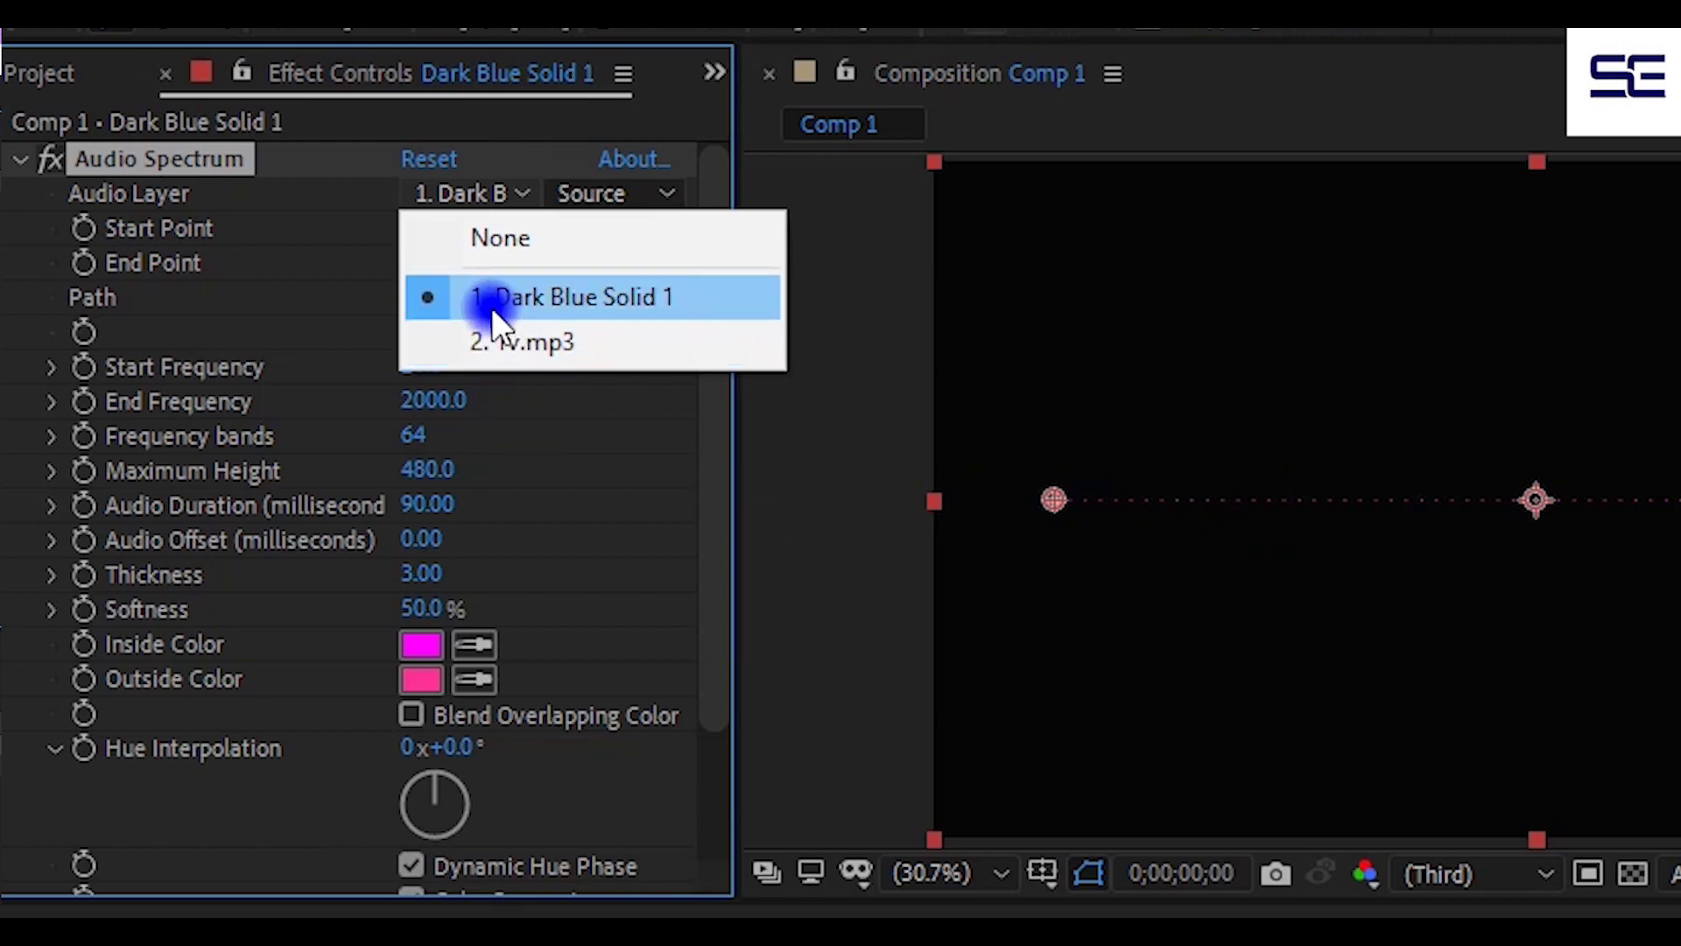
left_click(515, 344)
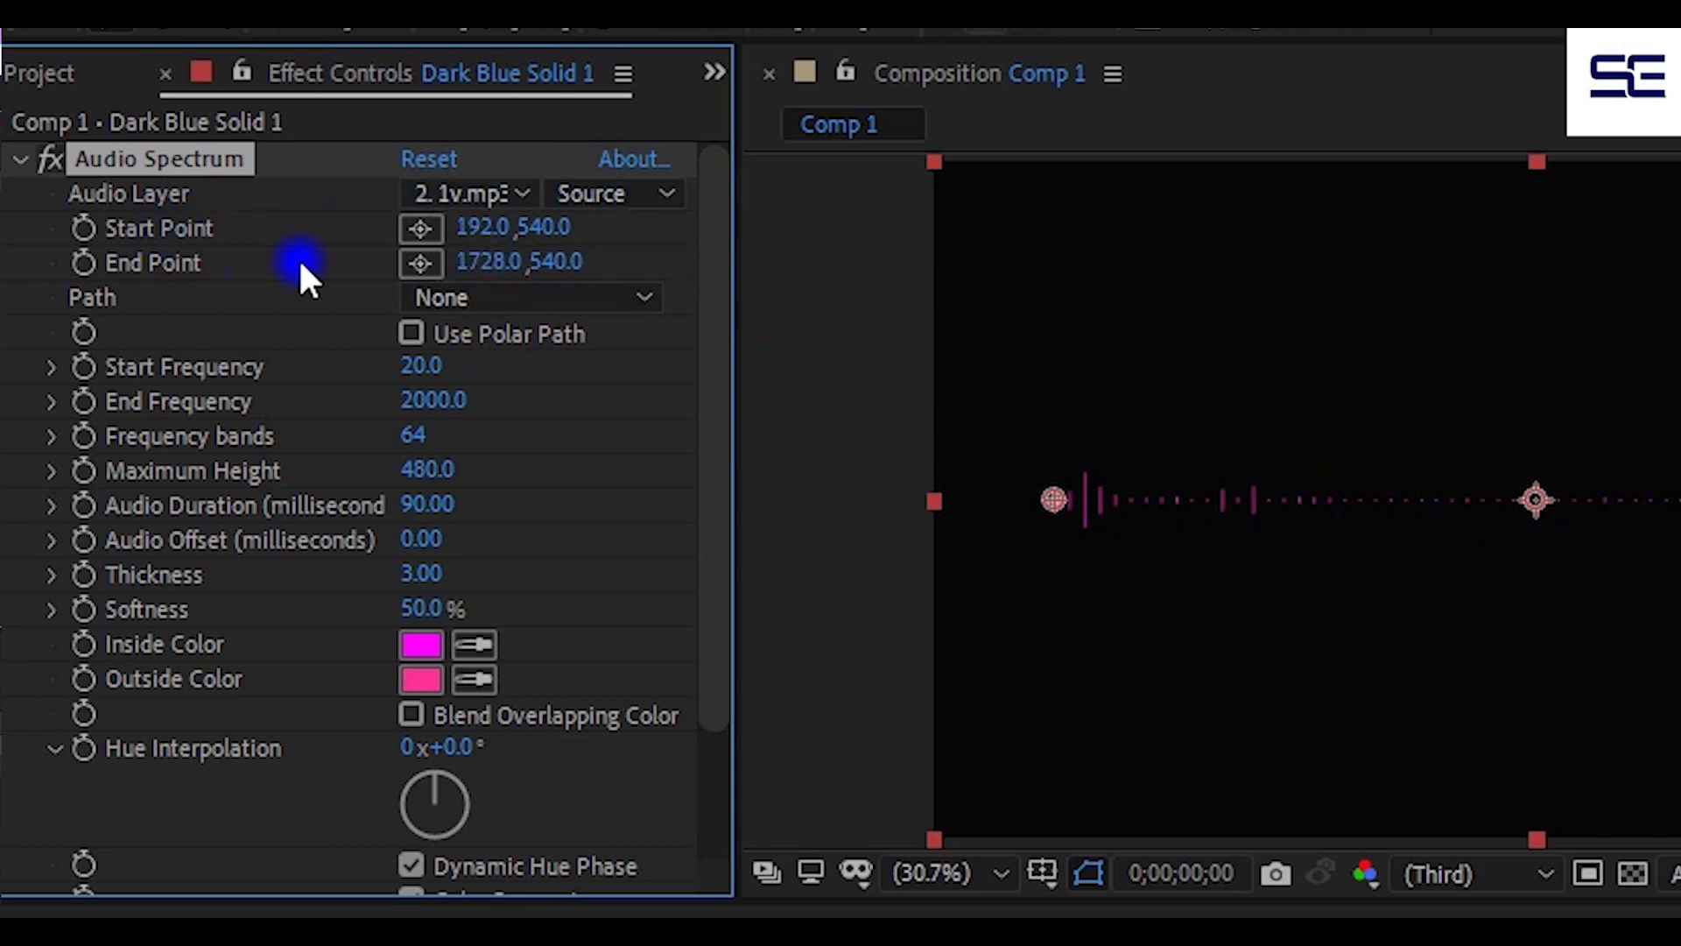
left_click(482, 230)
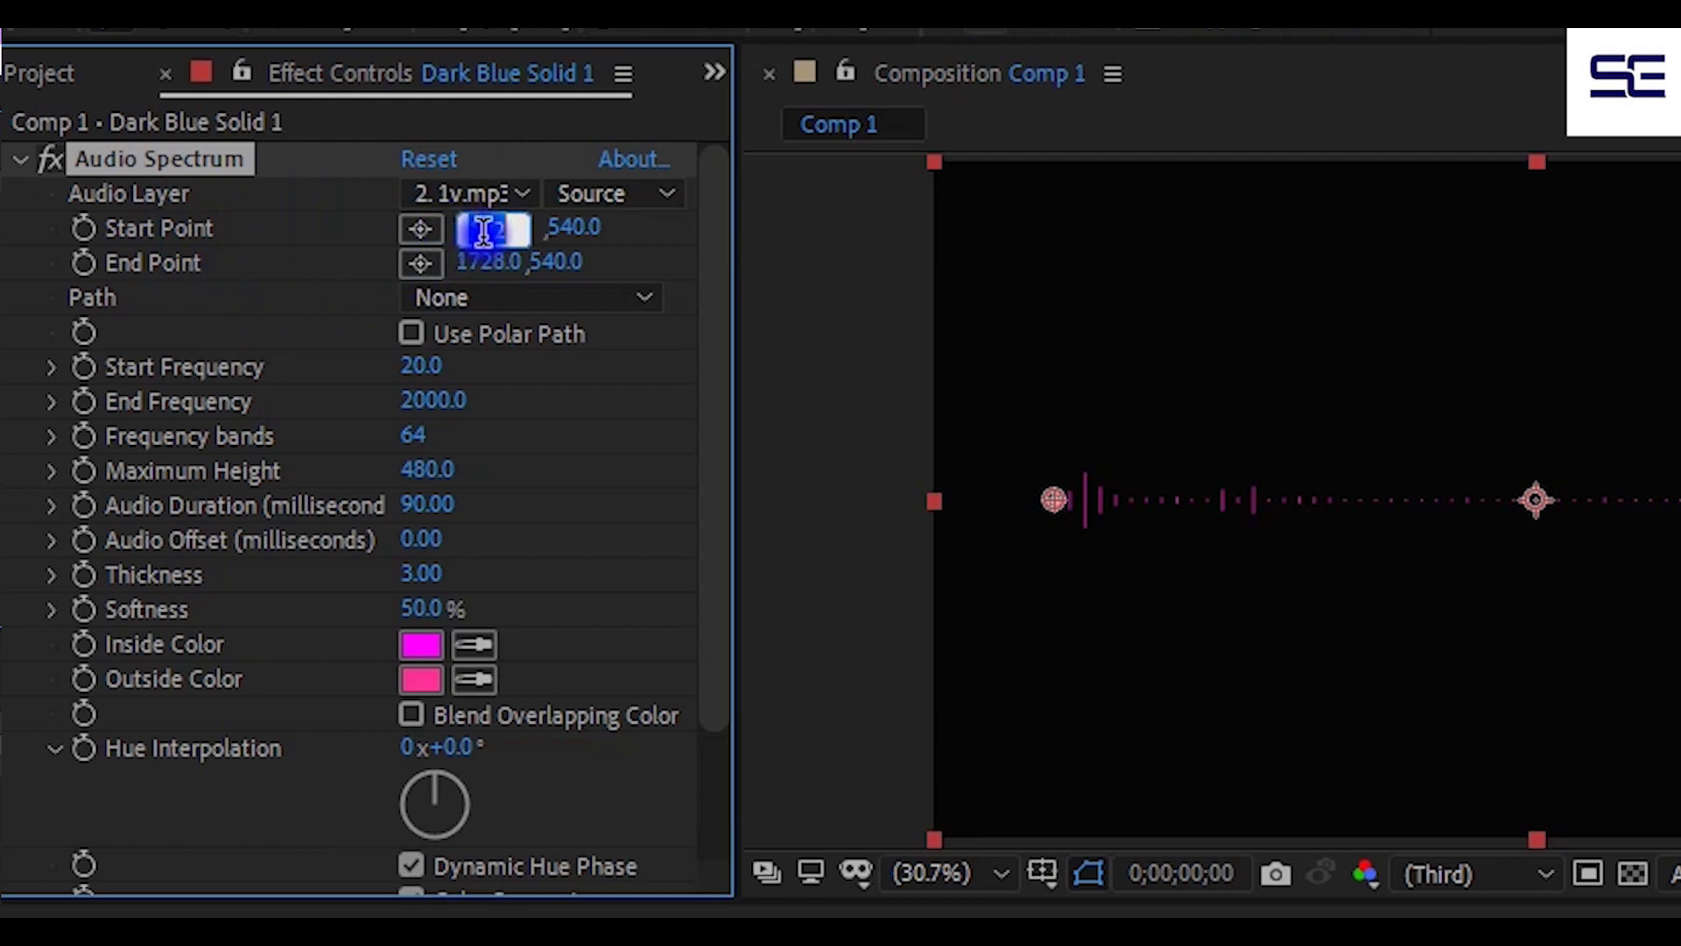
type("0")
key("Return")
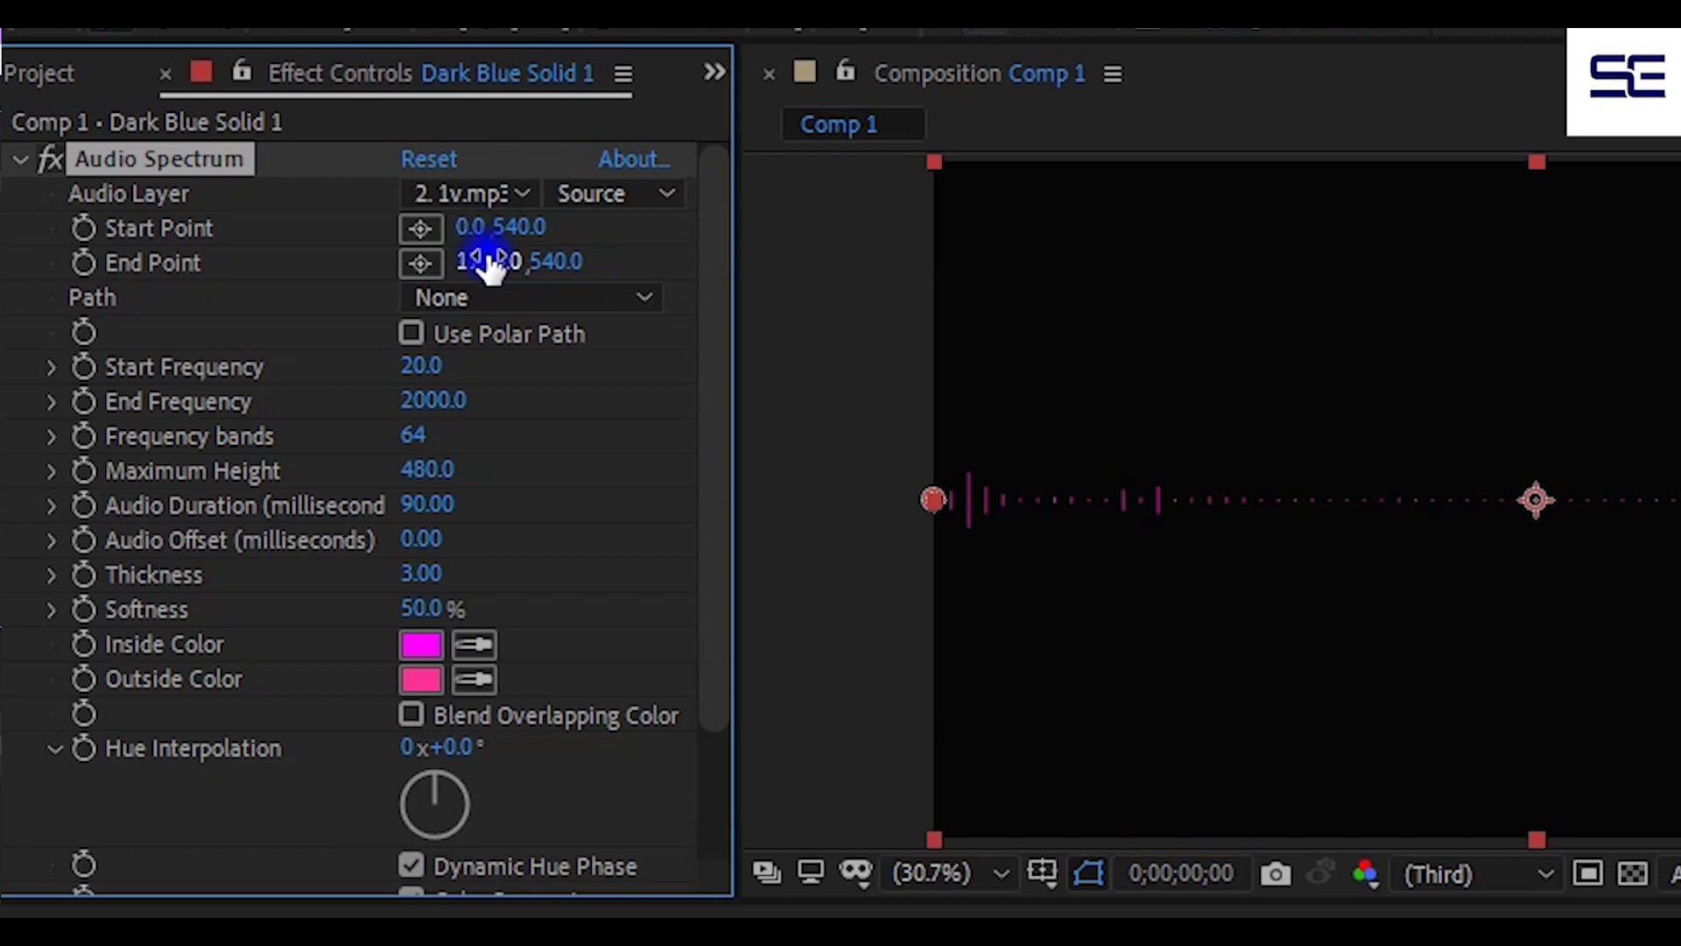
left_click(490, 261)
type("960")
key("Return")
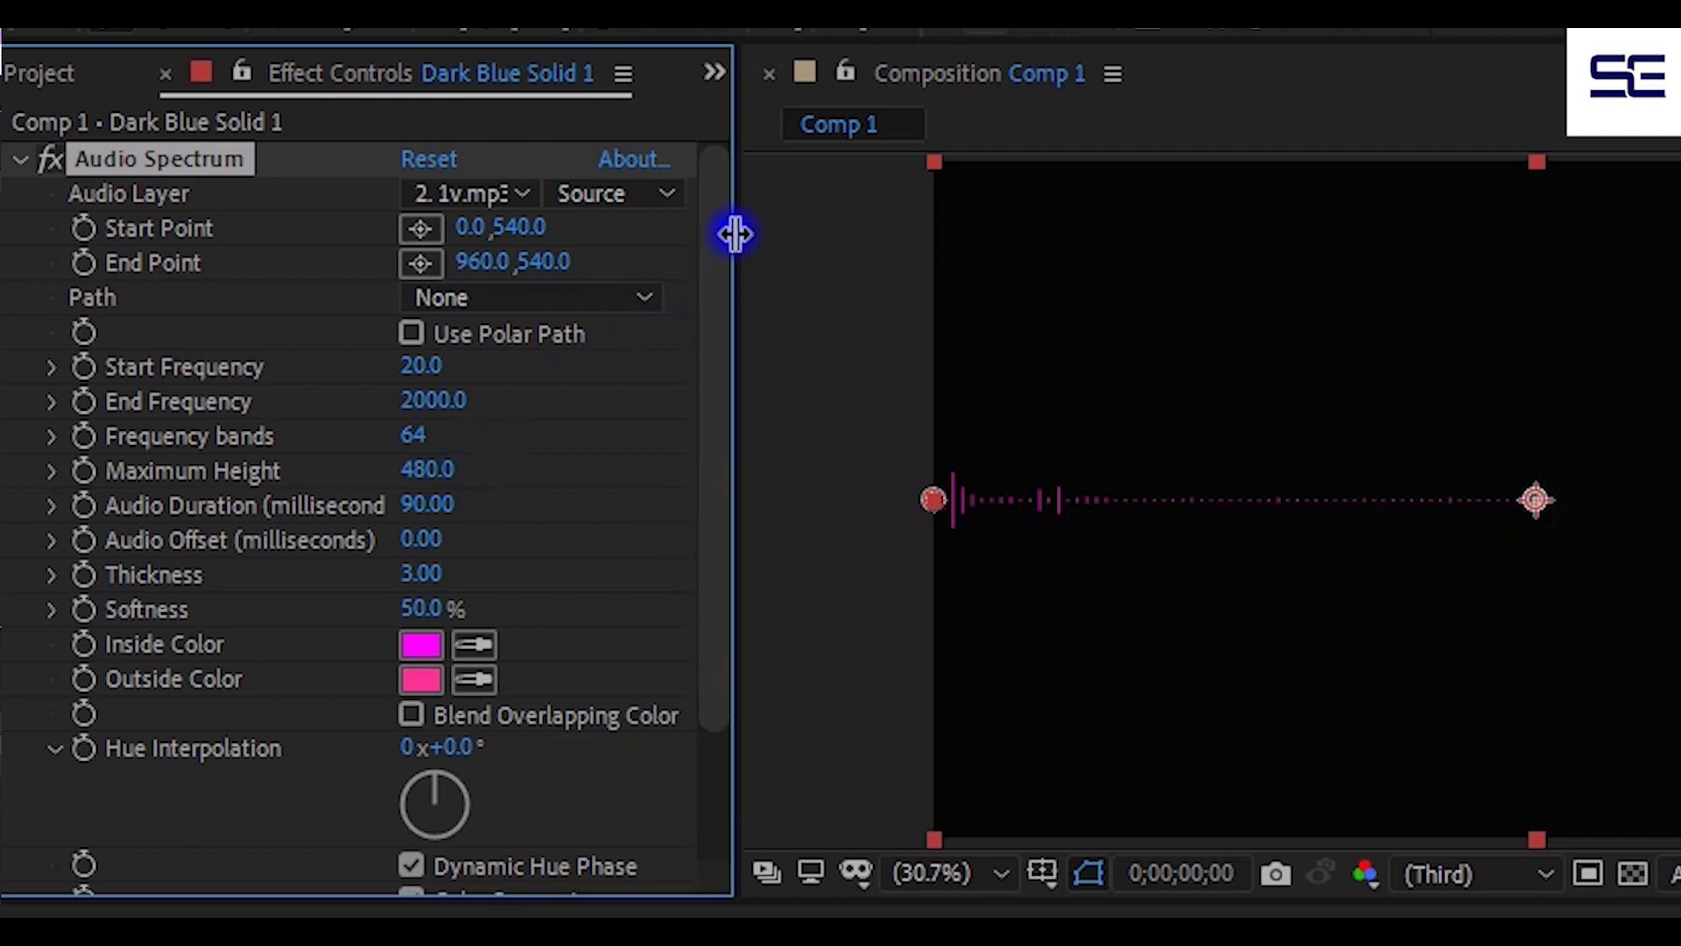
left_click_drag(724, 255, 714, 244)
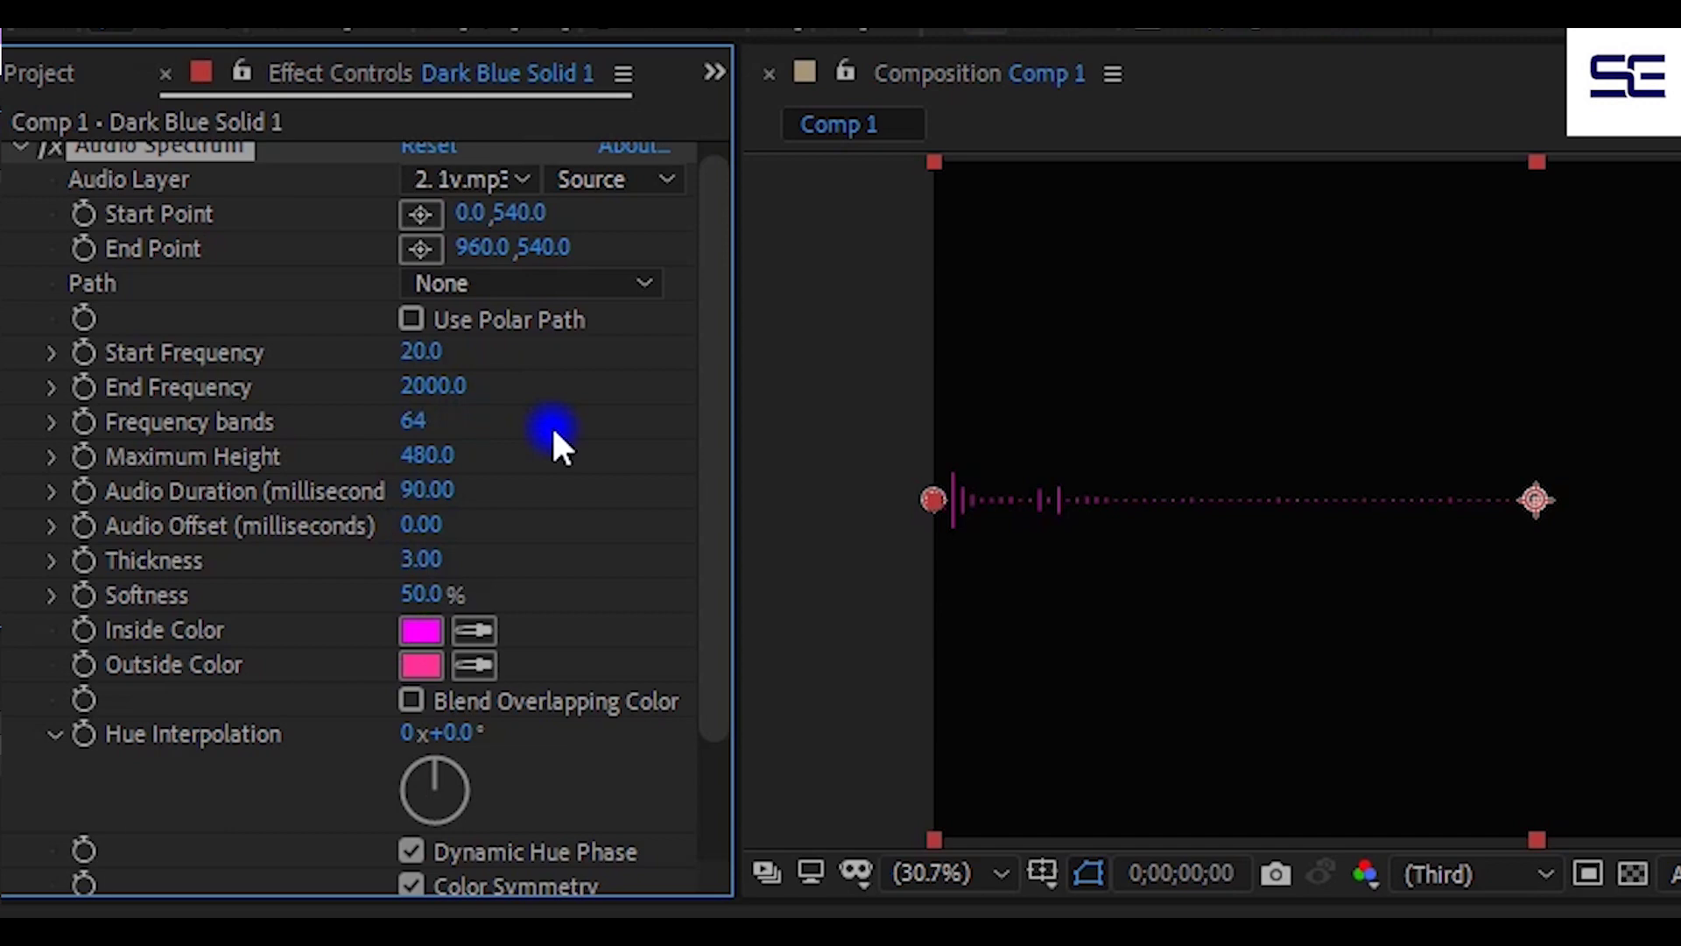
Set the spectrum's End Frequency to 120 and Frequency bands to 2000
left_click(438, 351)
left_click(453, 371)
left_click(438, 387)
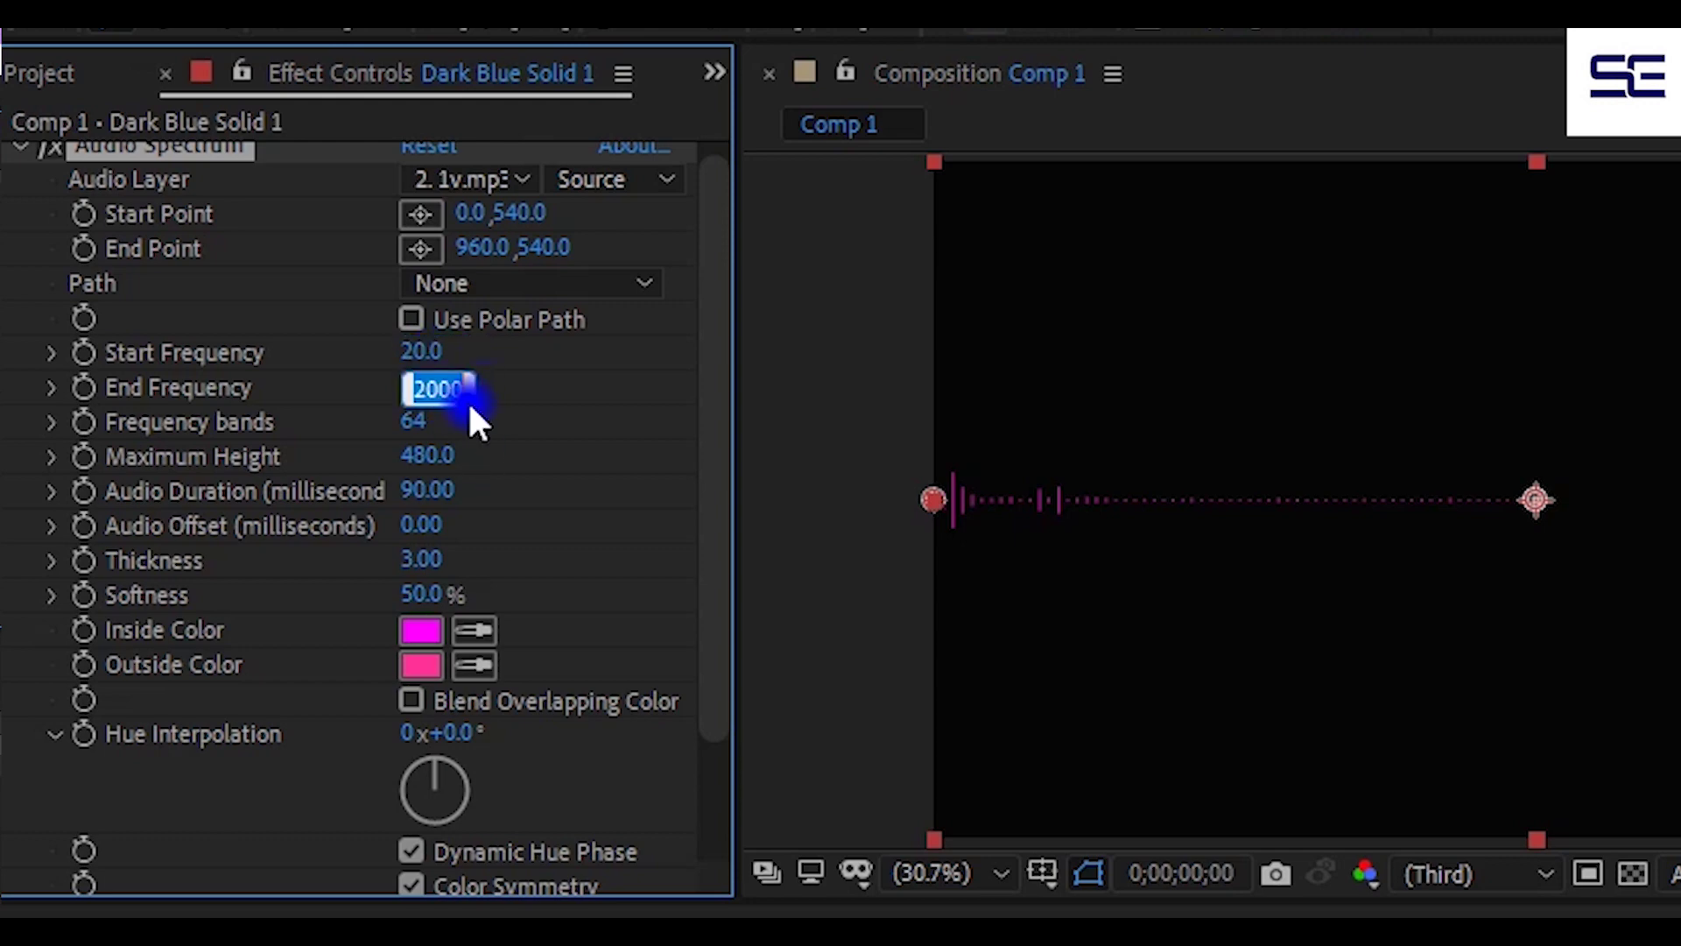
type("120")
key("Return")
left_click(423, 423)
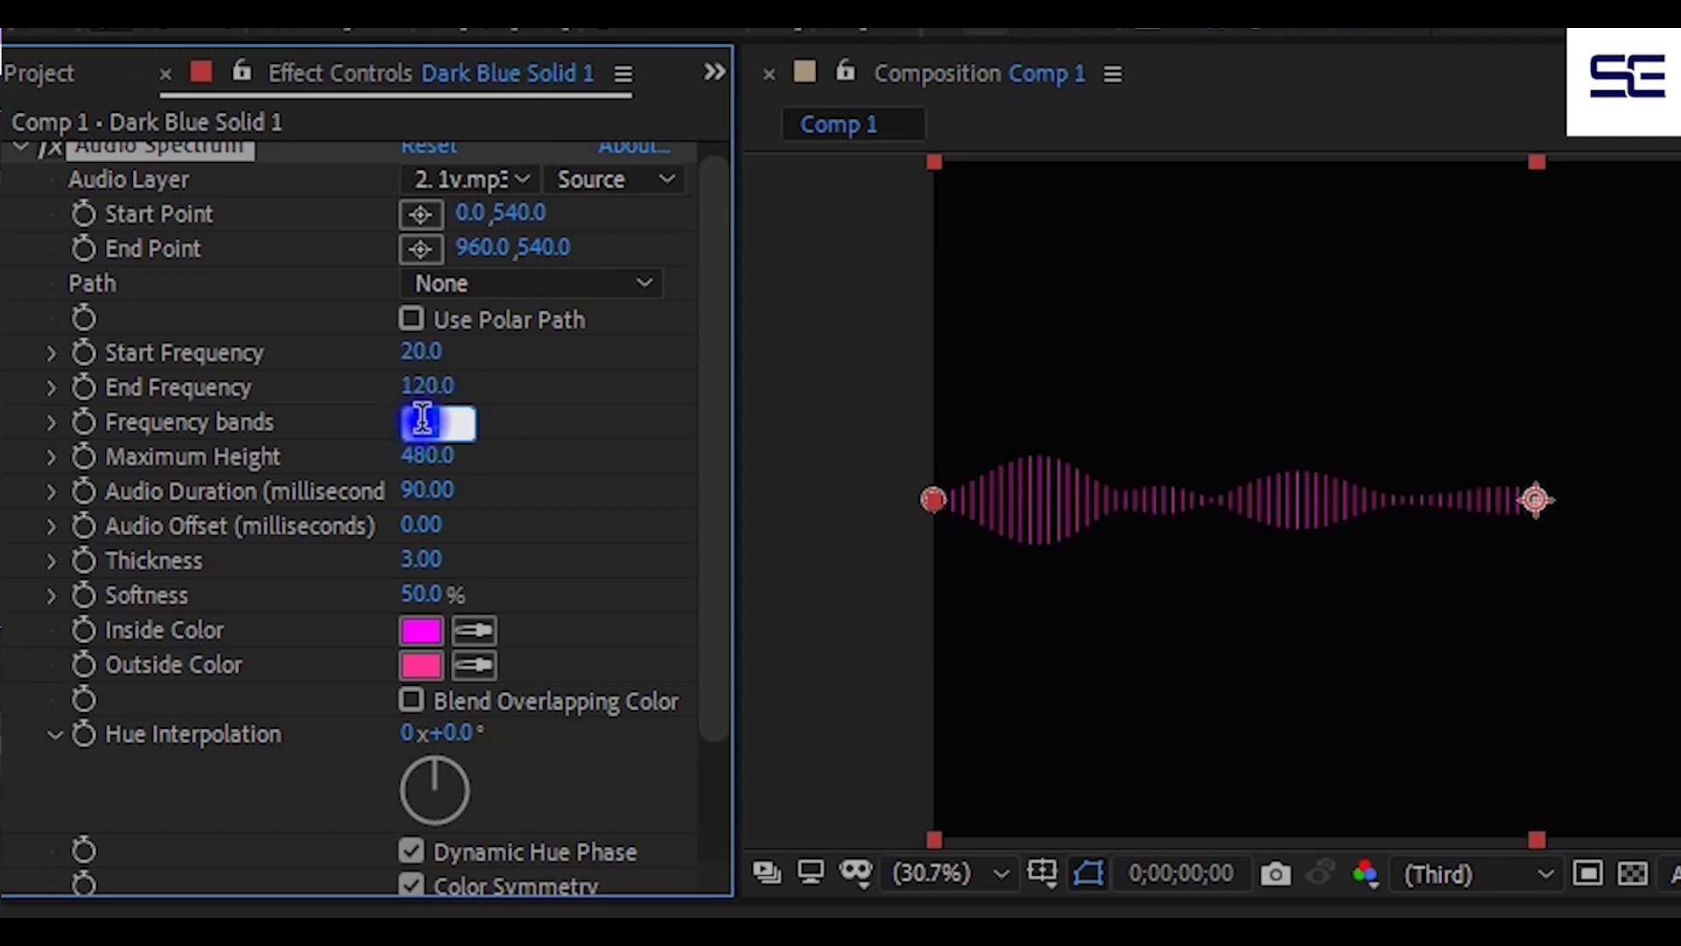
type("200")
key("Return")
left_click(423, 420)
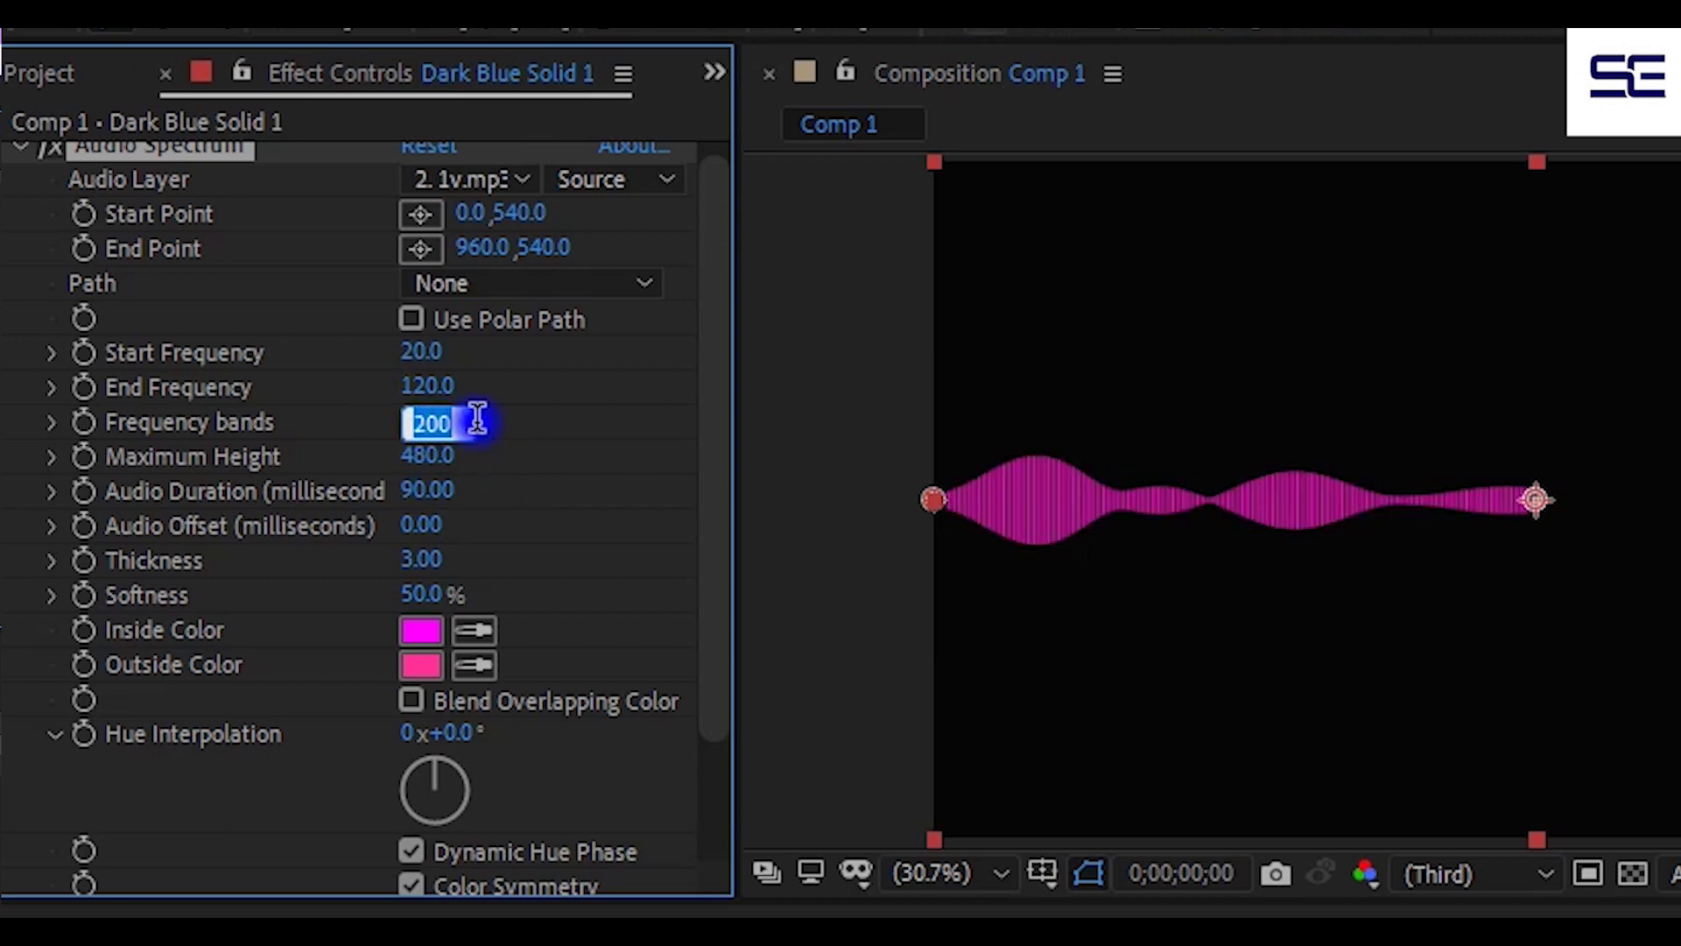
type("2000")
key("Return")
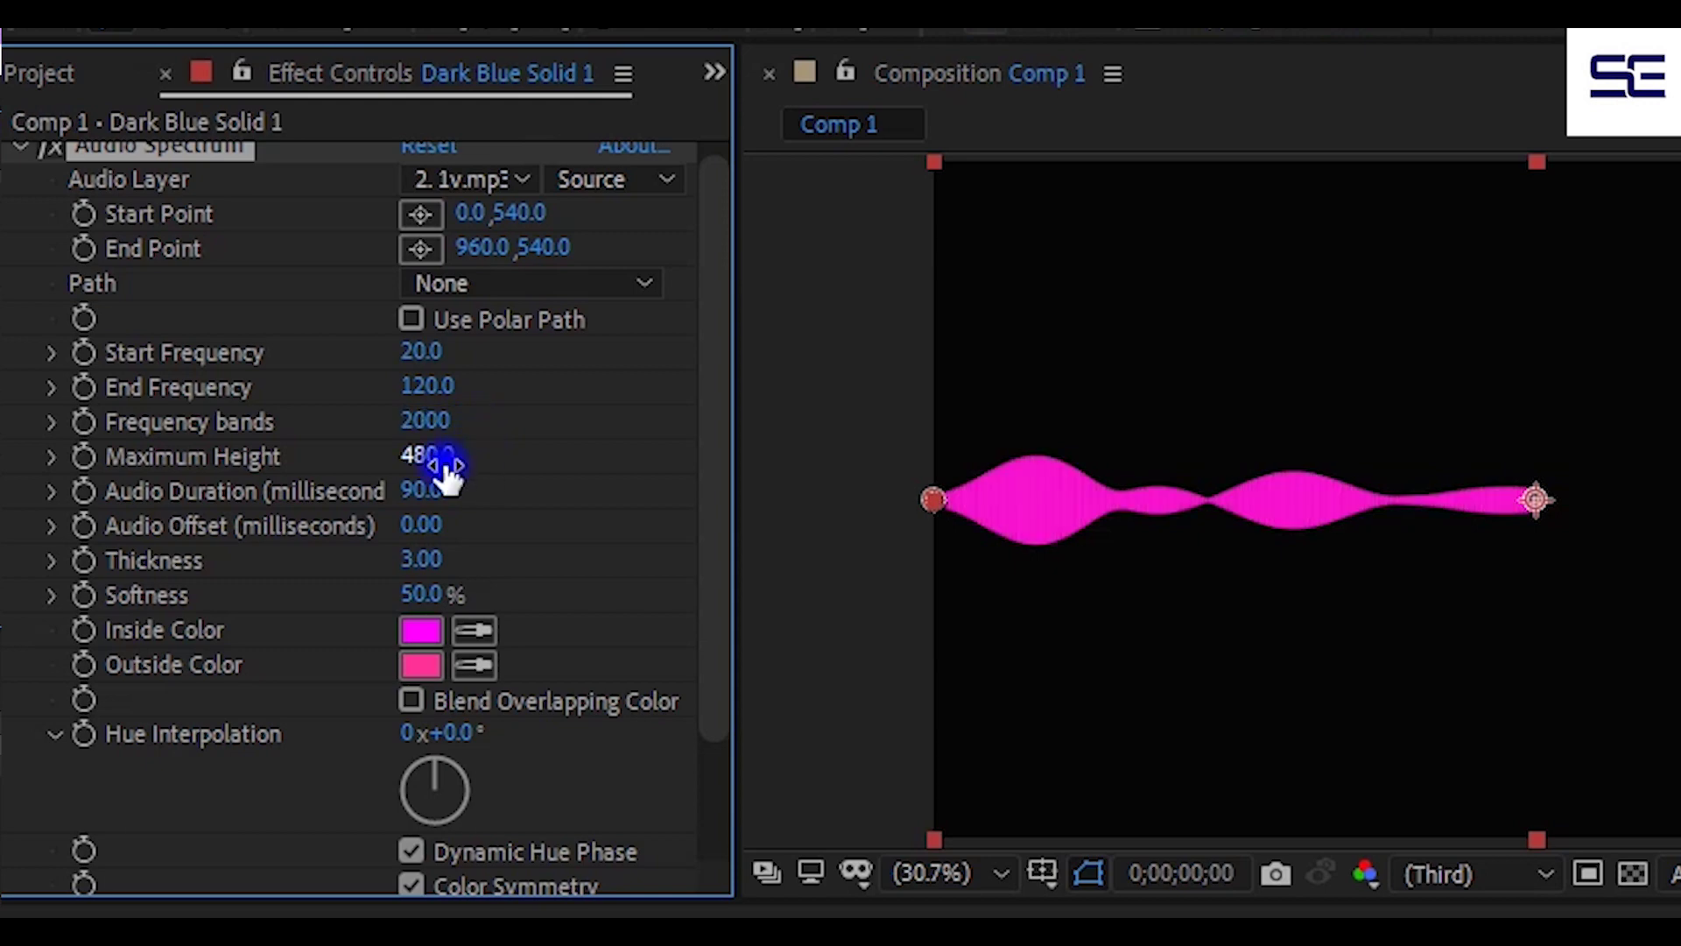
Set Maximum Height to 1000 and Softness to 100%
left_click(432, 457)
type("1000")
left_click(559, 454)
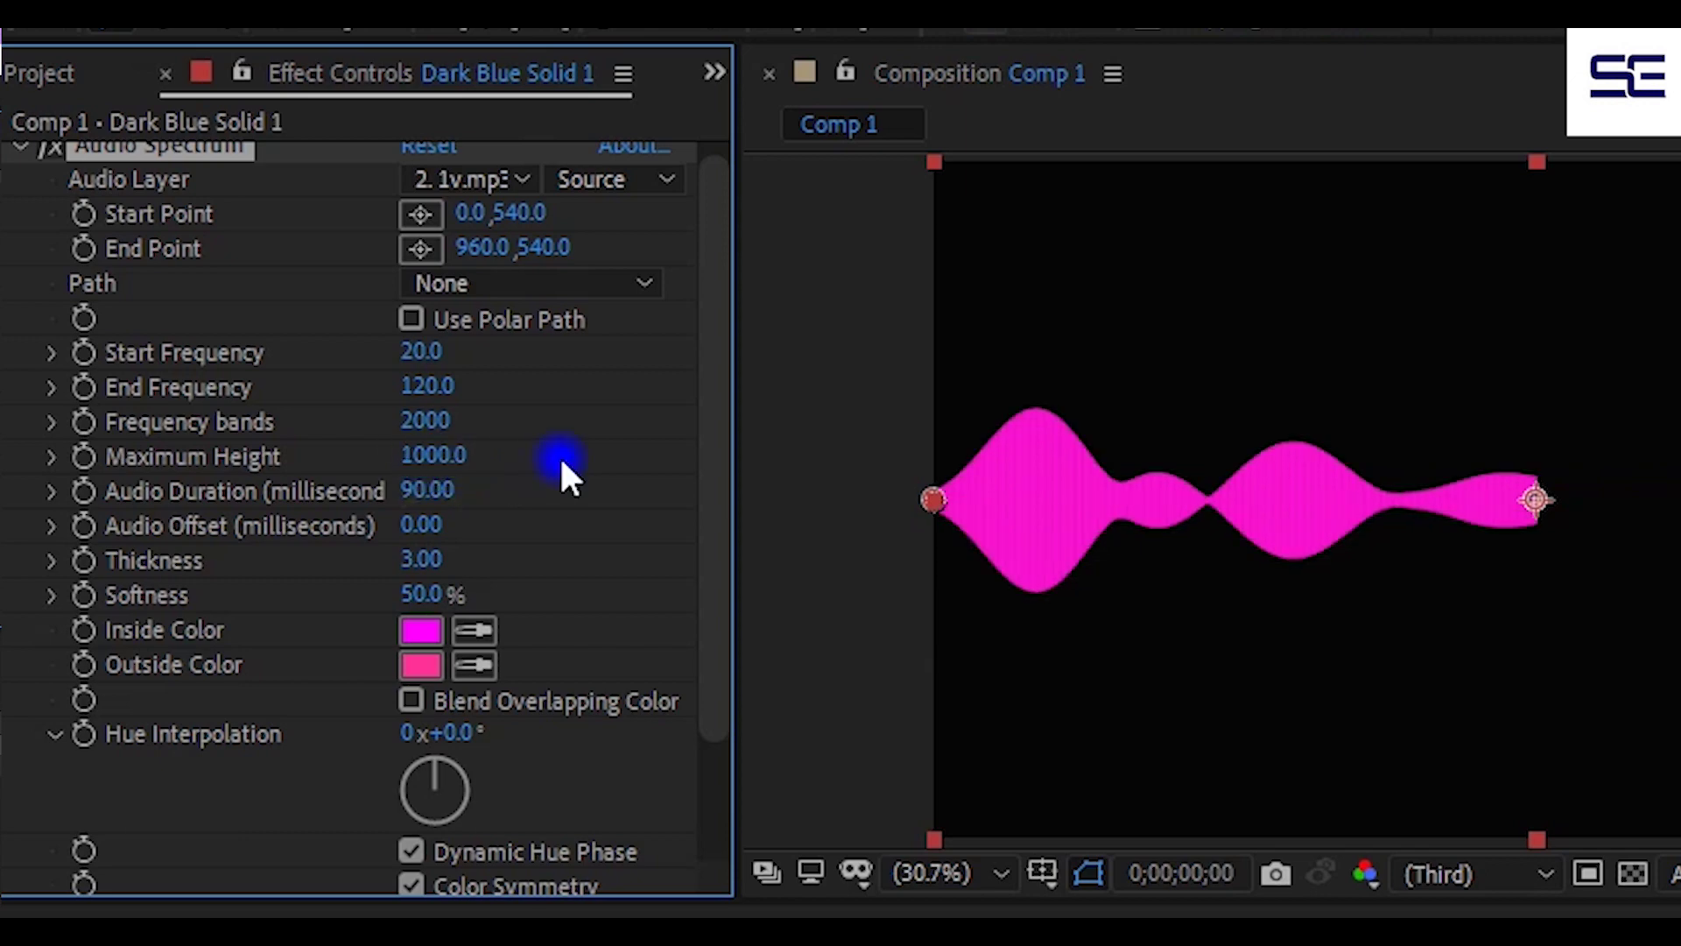
left_click(438, 488)
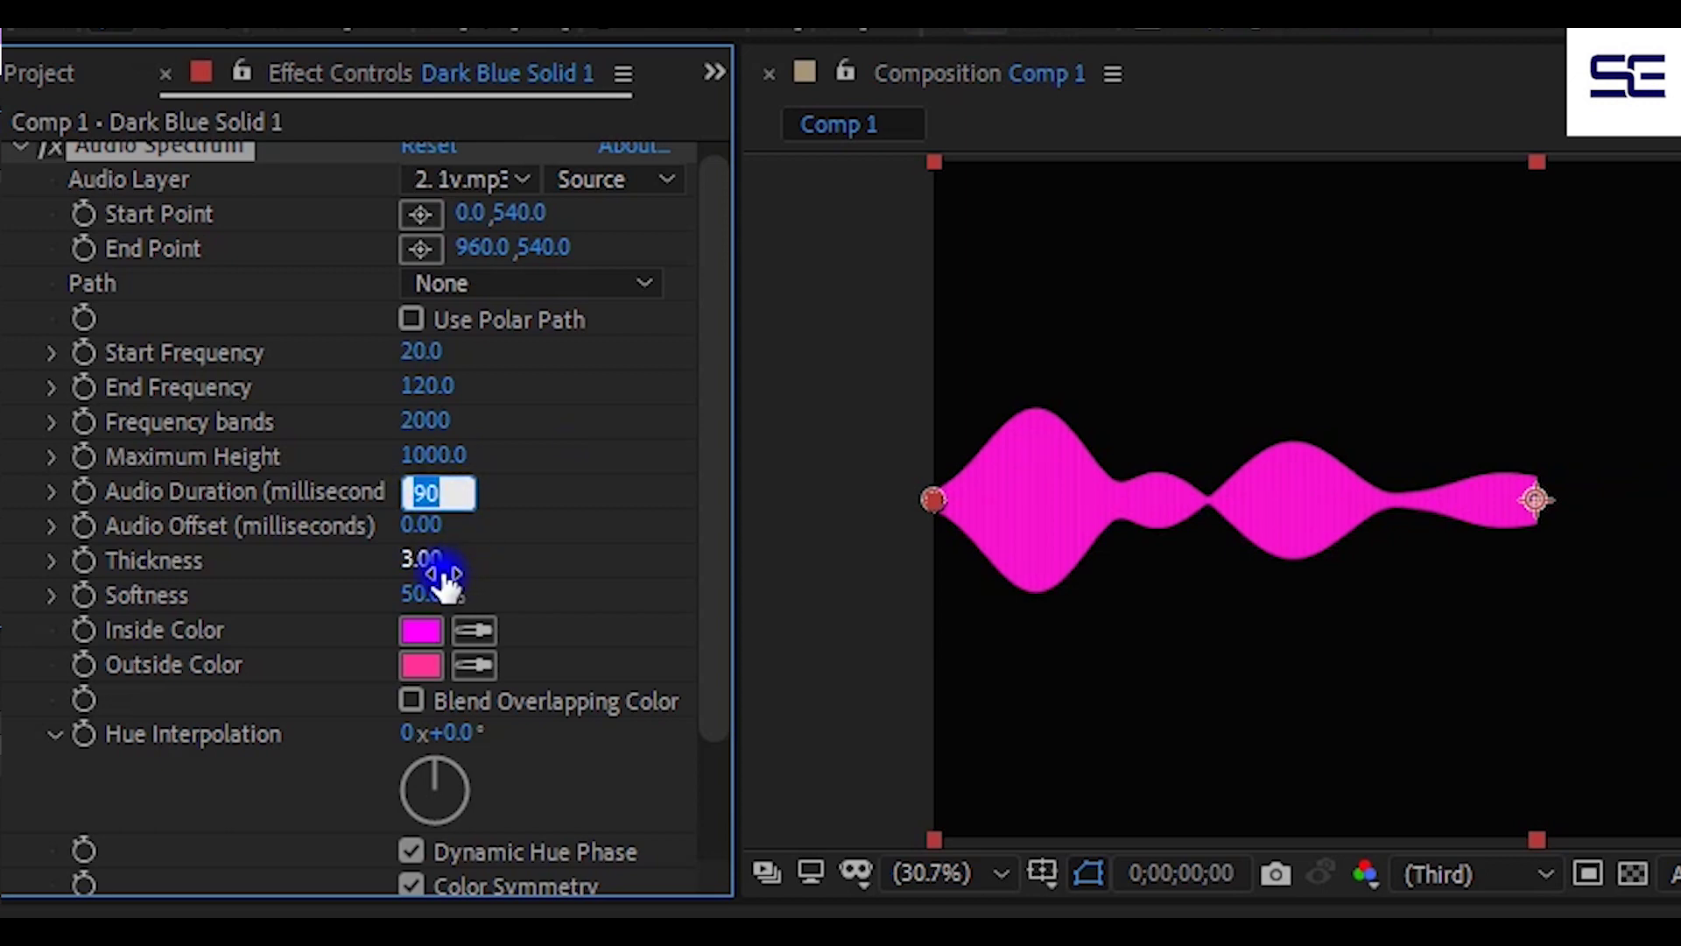
left_click(426, 595)
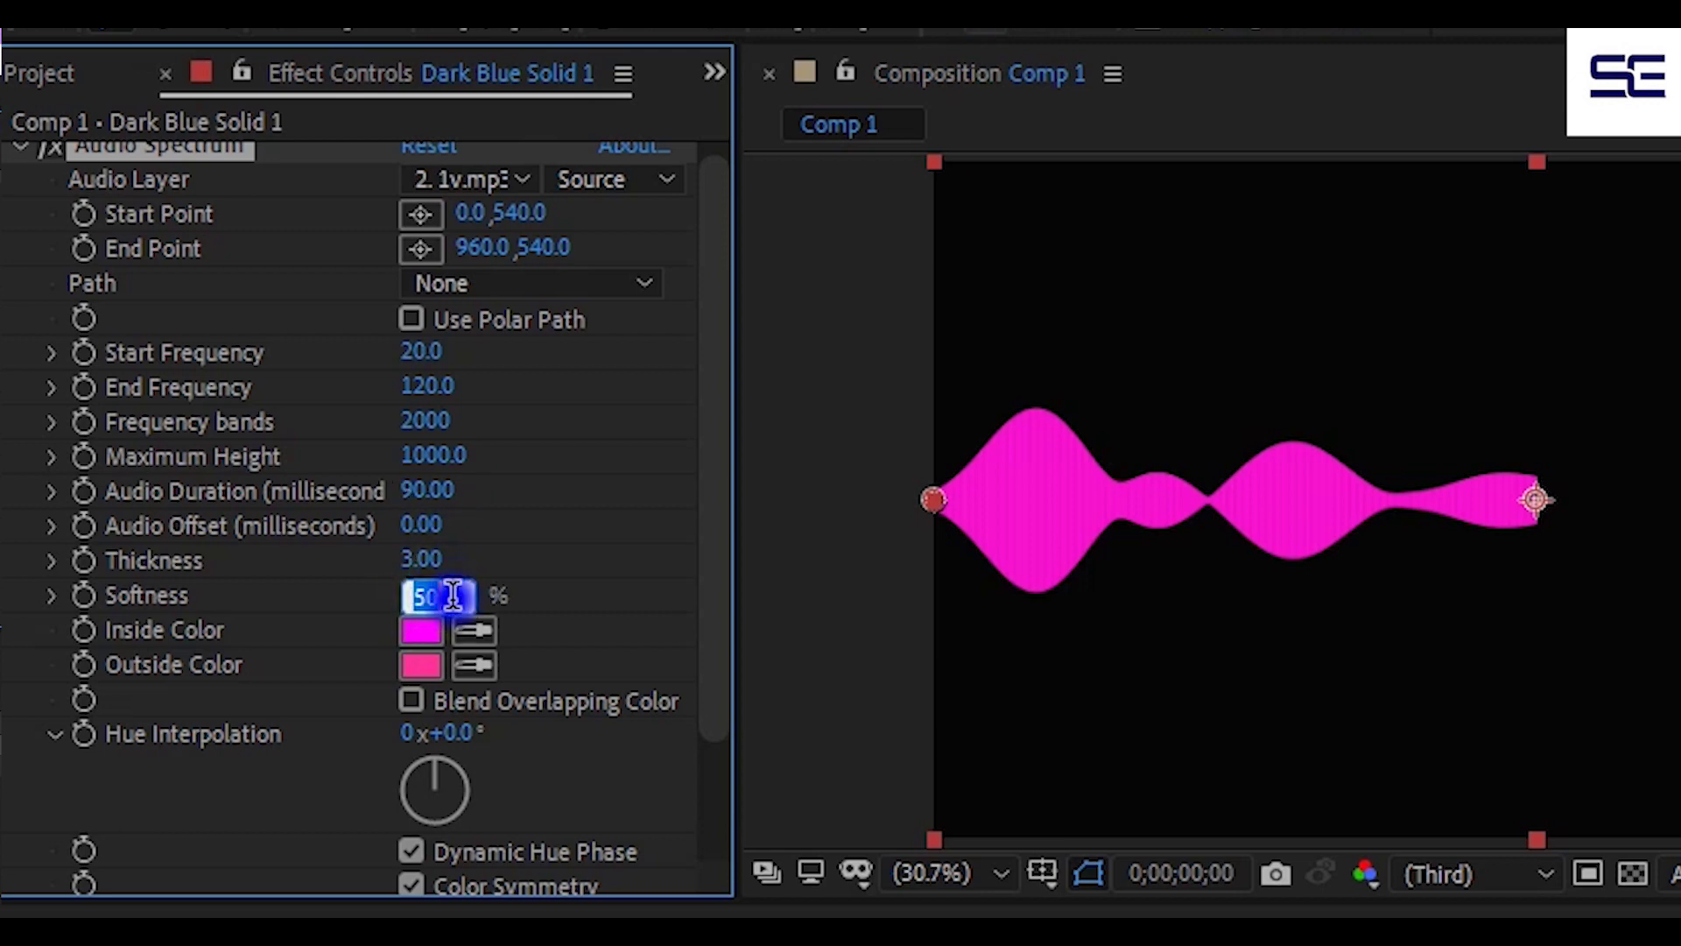
type("100")
key("Return")
left_click_drag(713, 350, 716, 464)
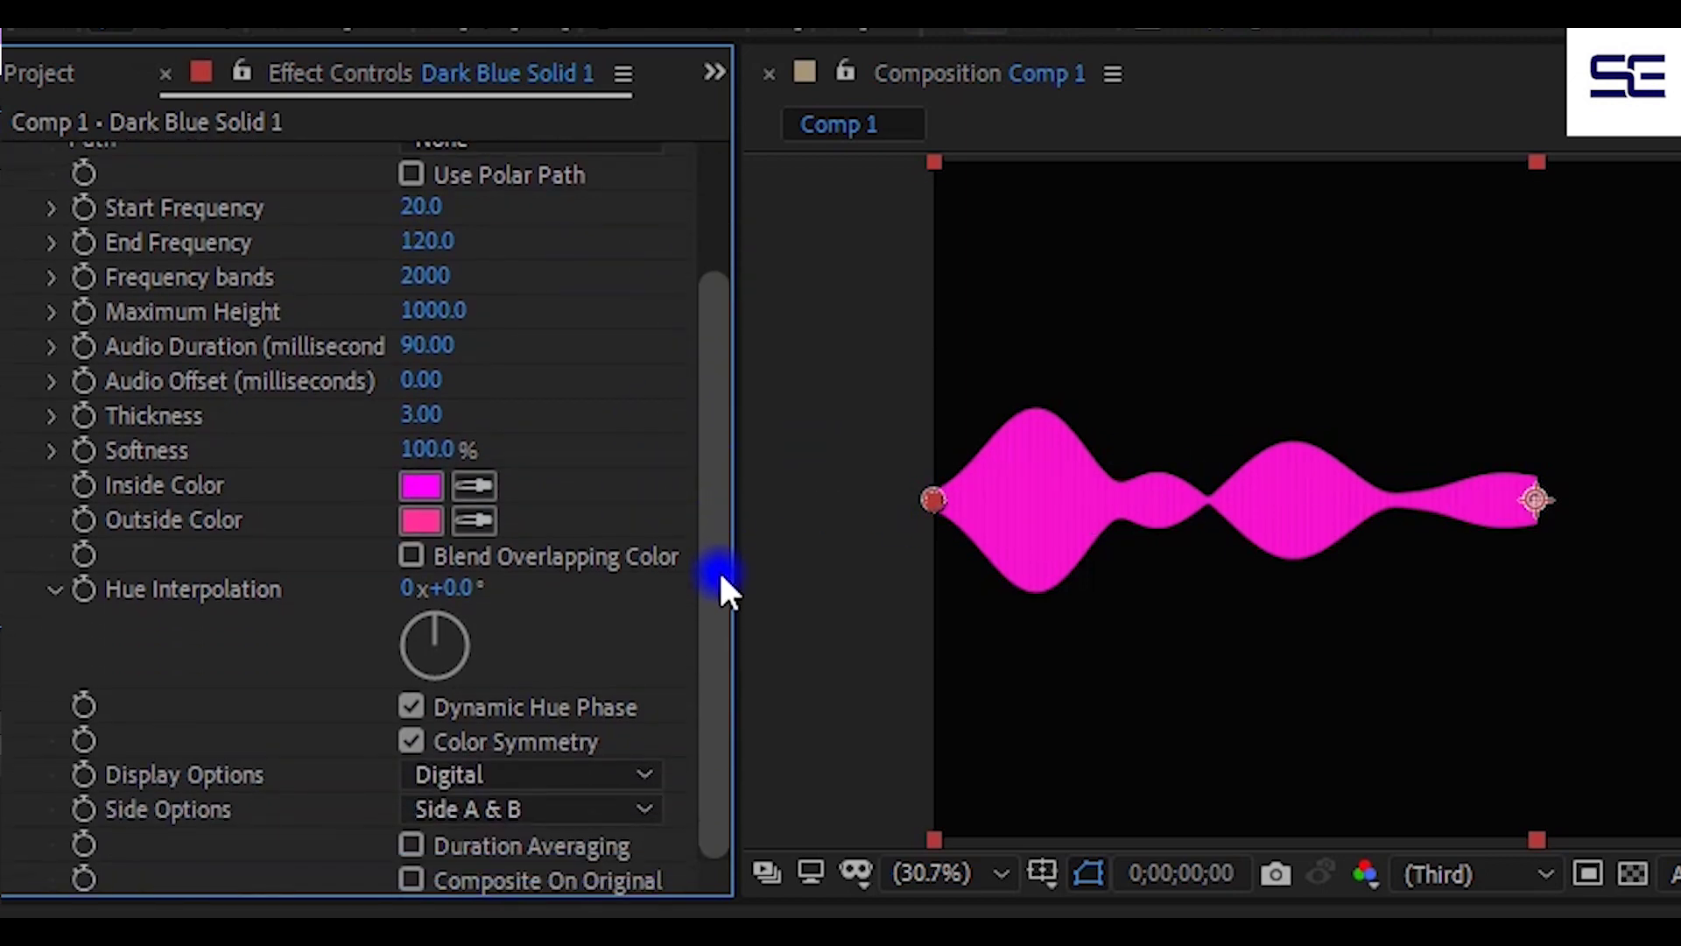
Choose Side B in Side Options so only one side of the spectrum shows
left_click(644, 806)
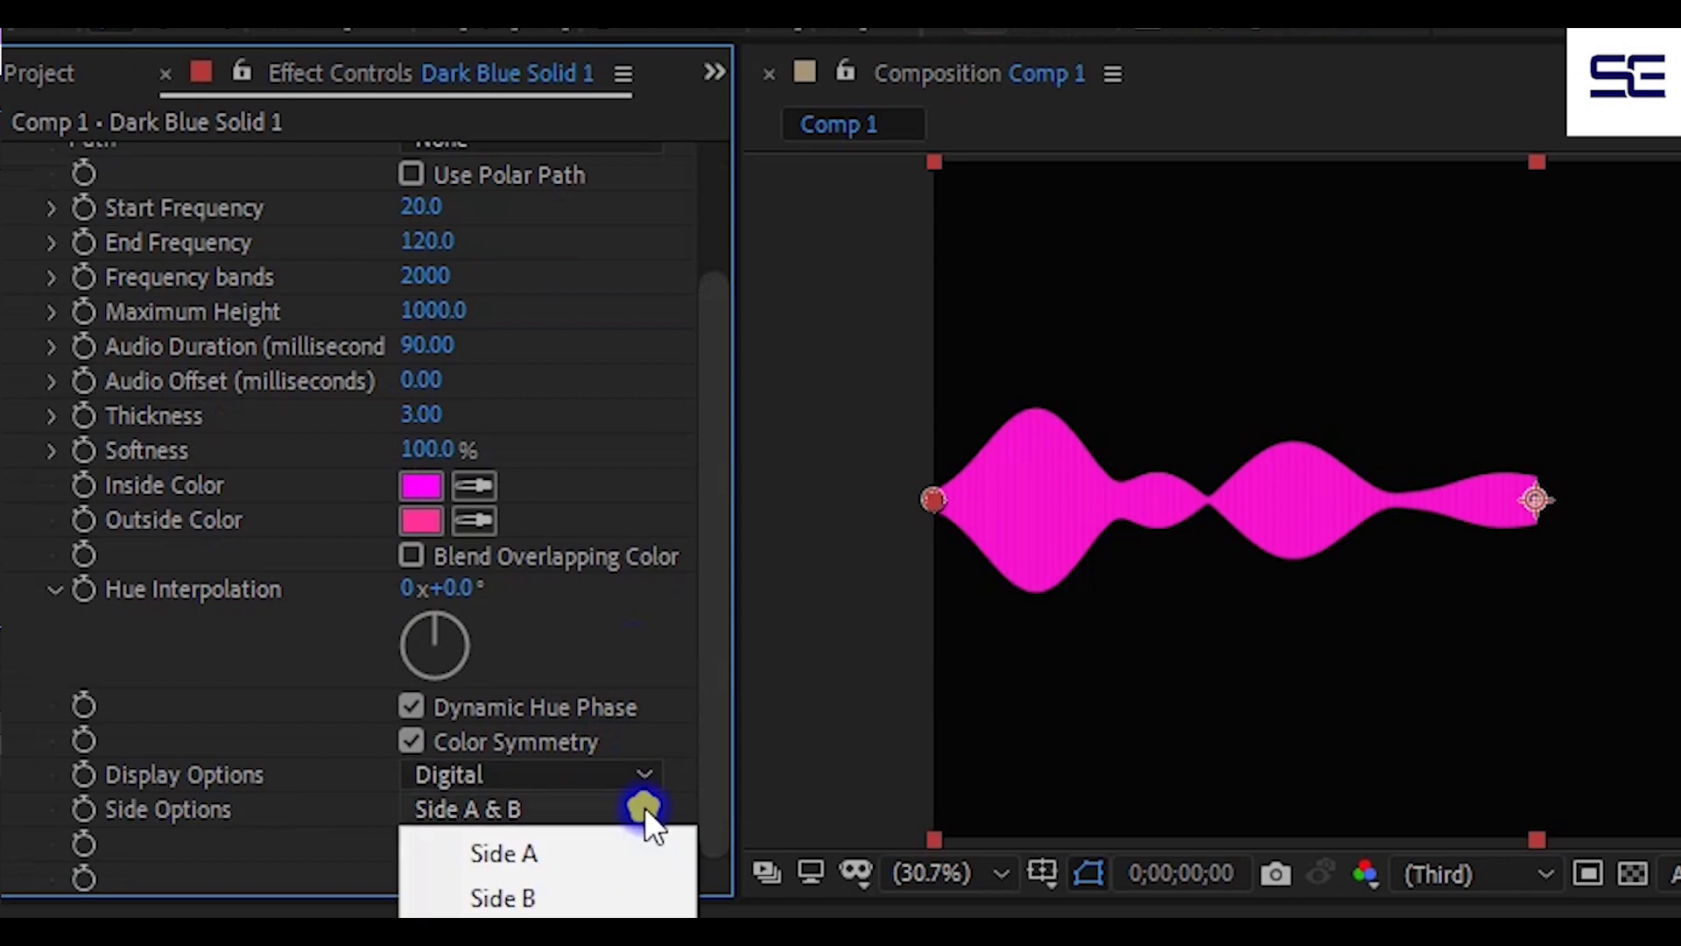
left_click(540, 889)
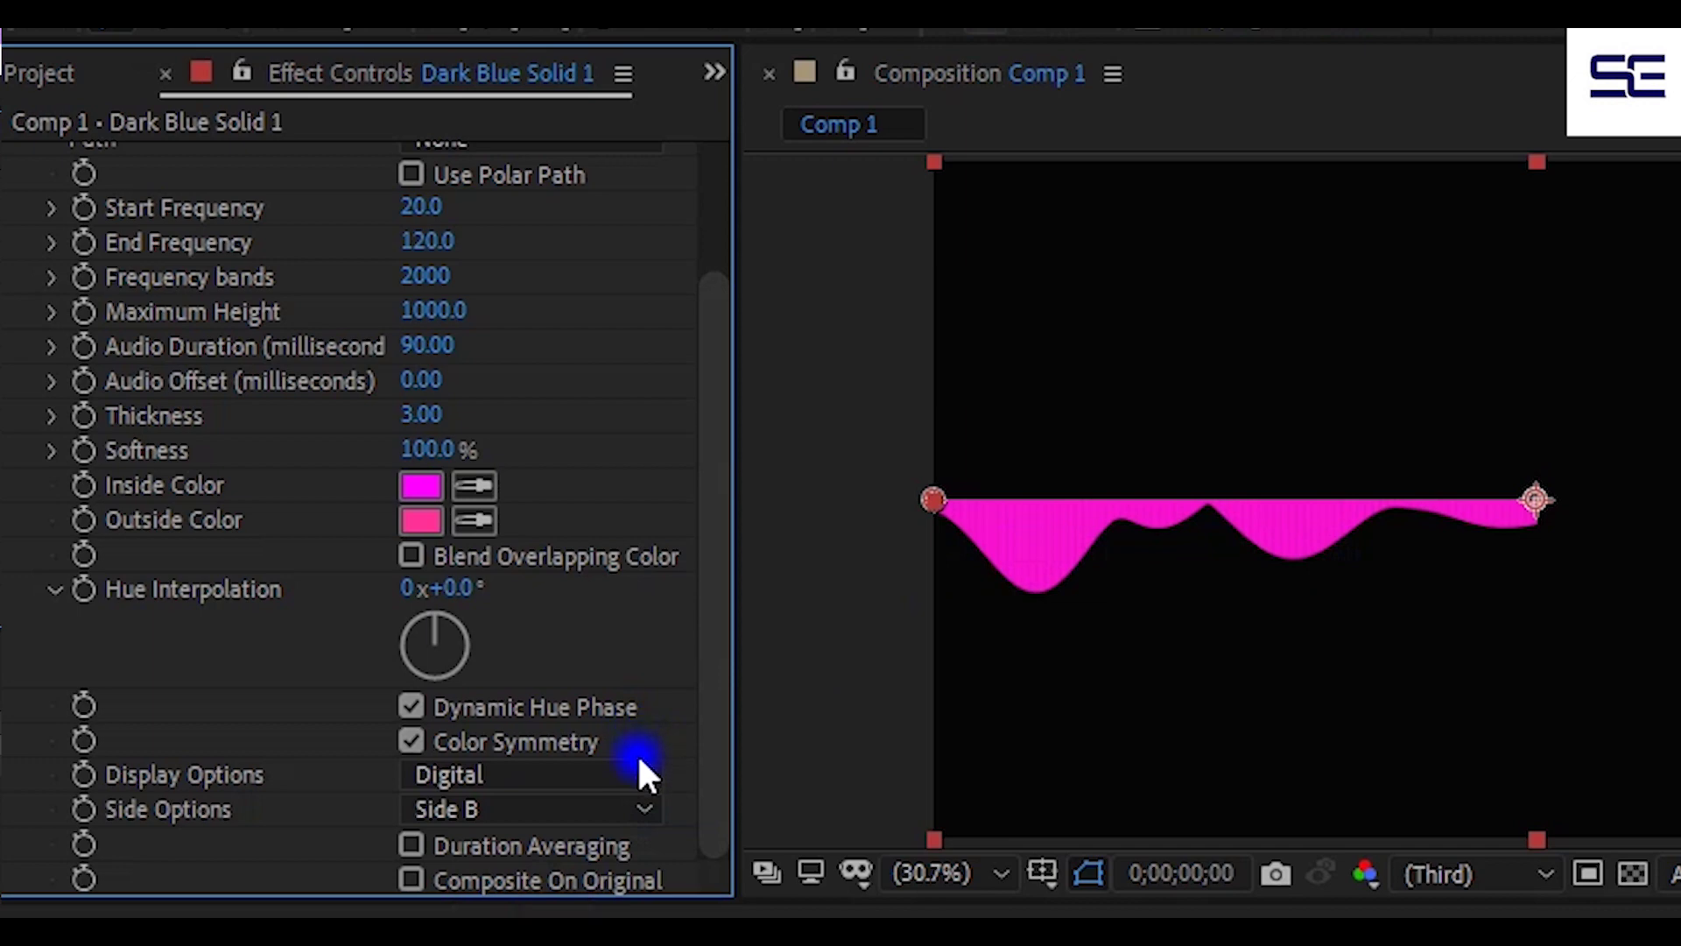
left_click(644, 805)
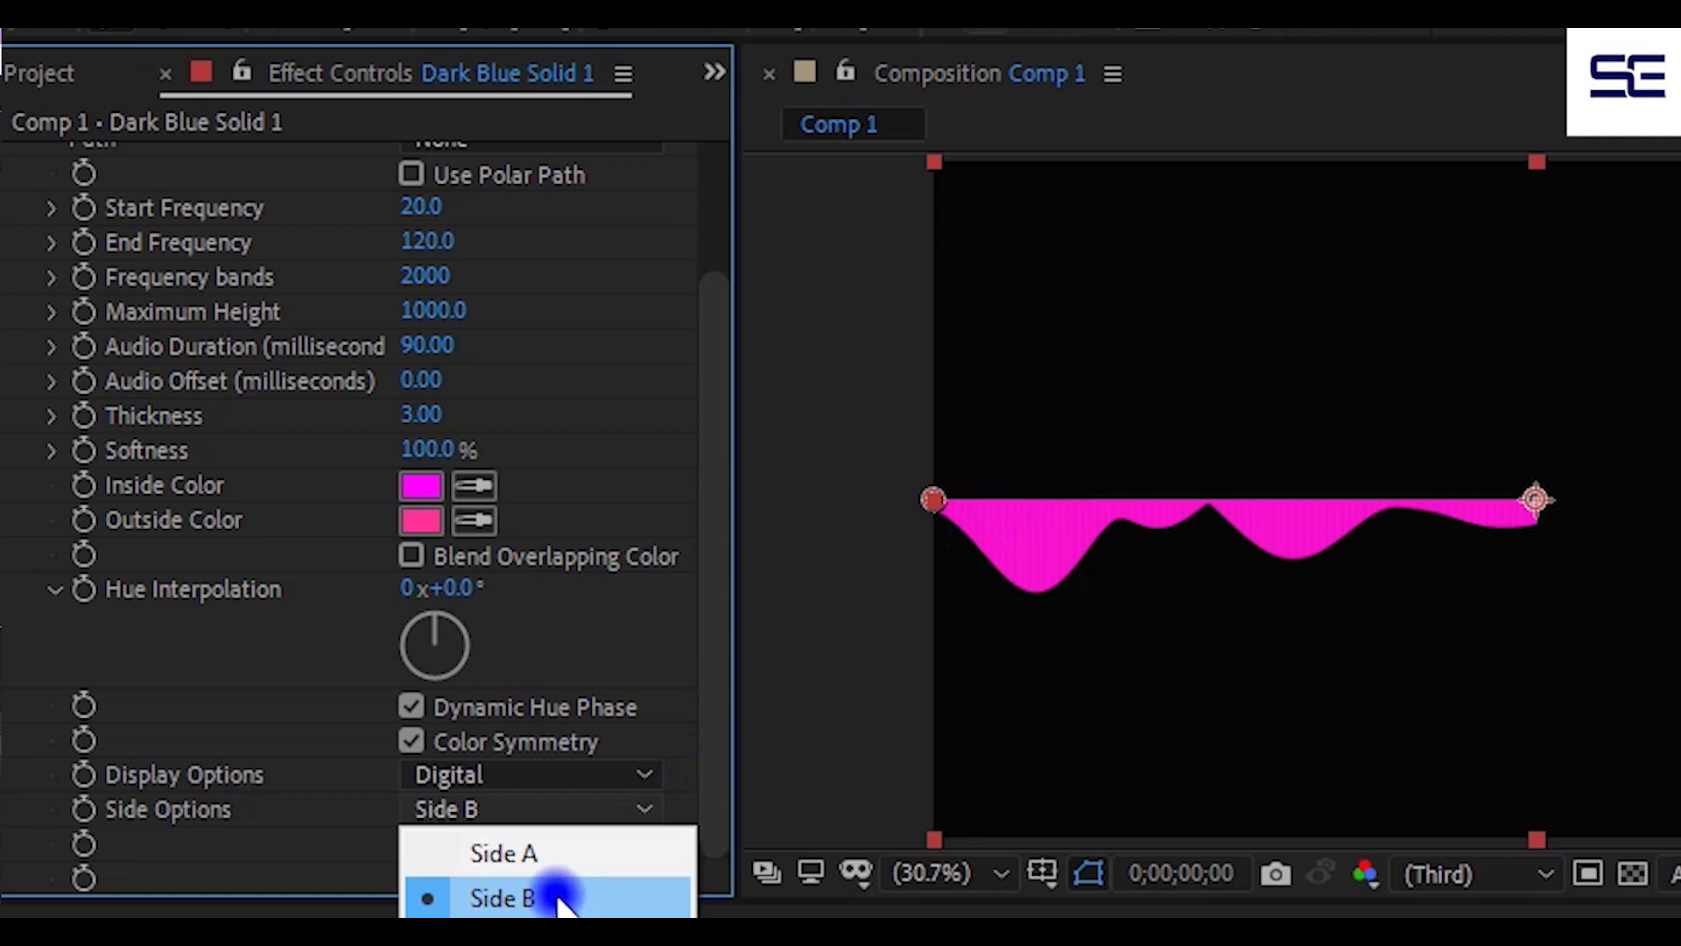
left_click(560, 898)
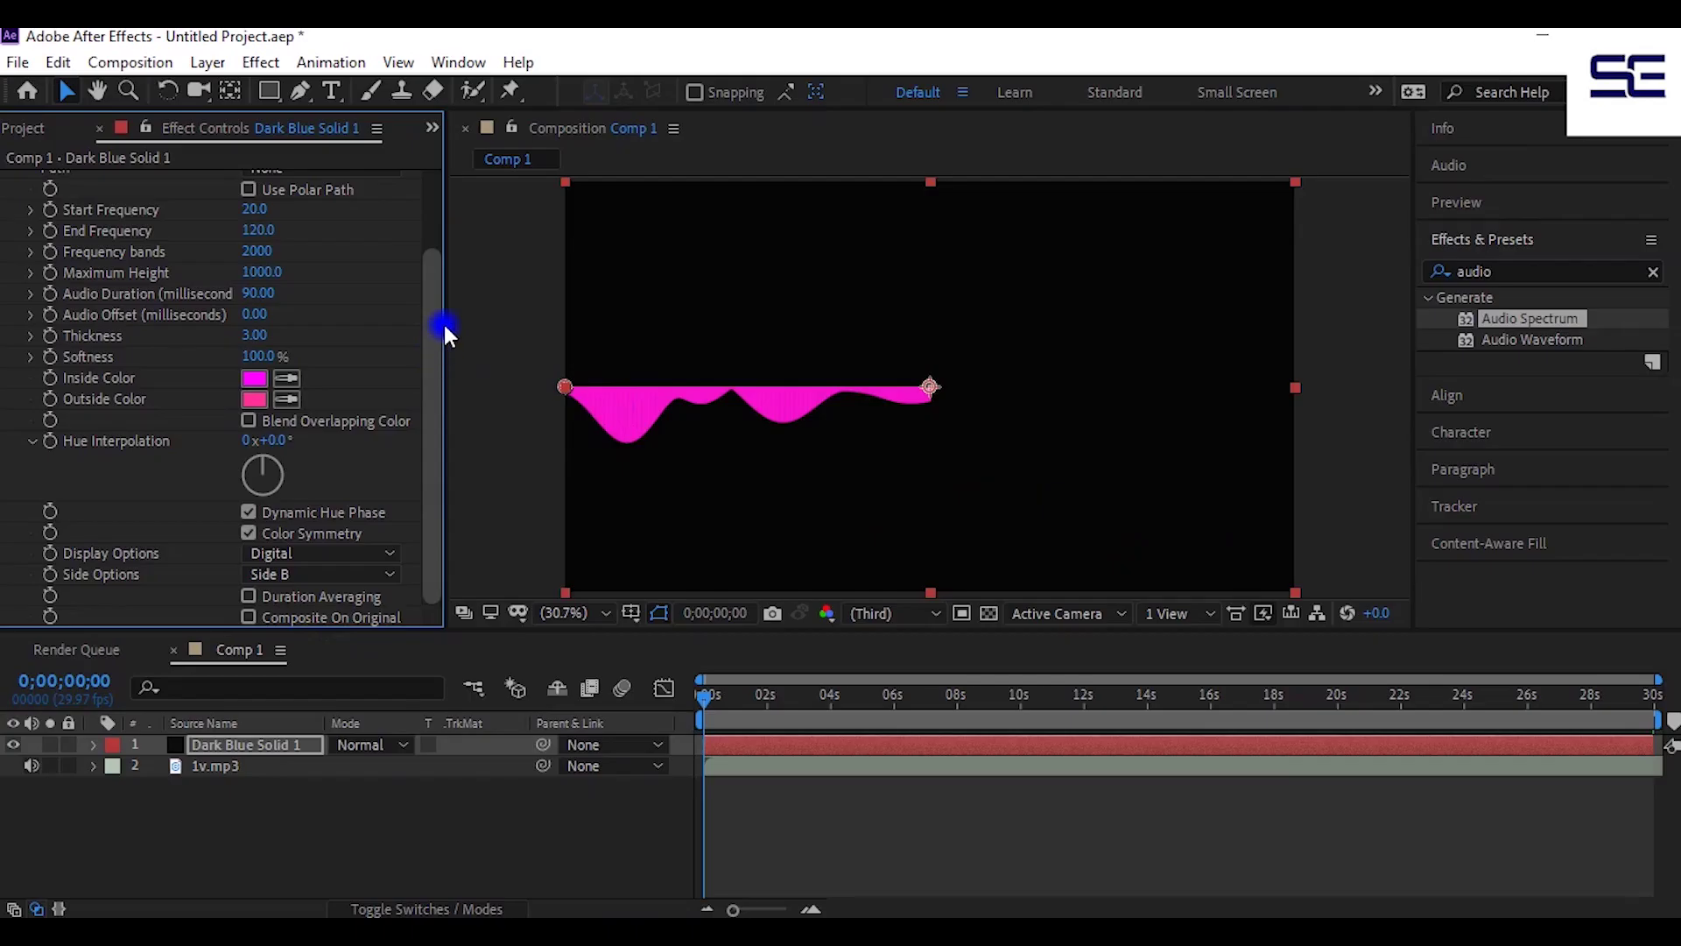
scroll(443, 341, "up", 3)
scroll(442, 344, "down", 3)
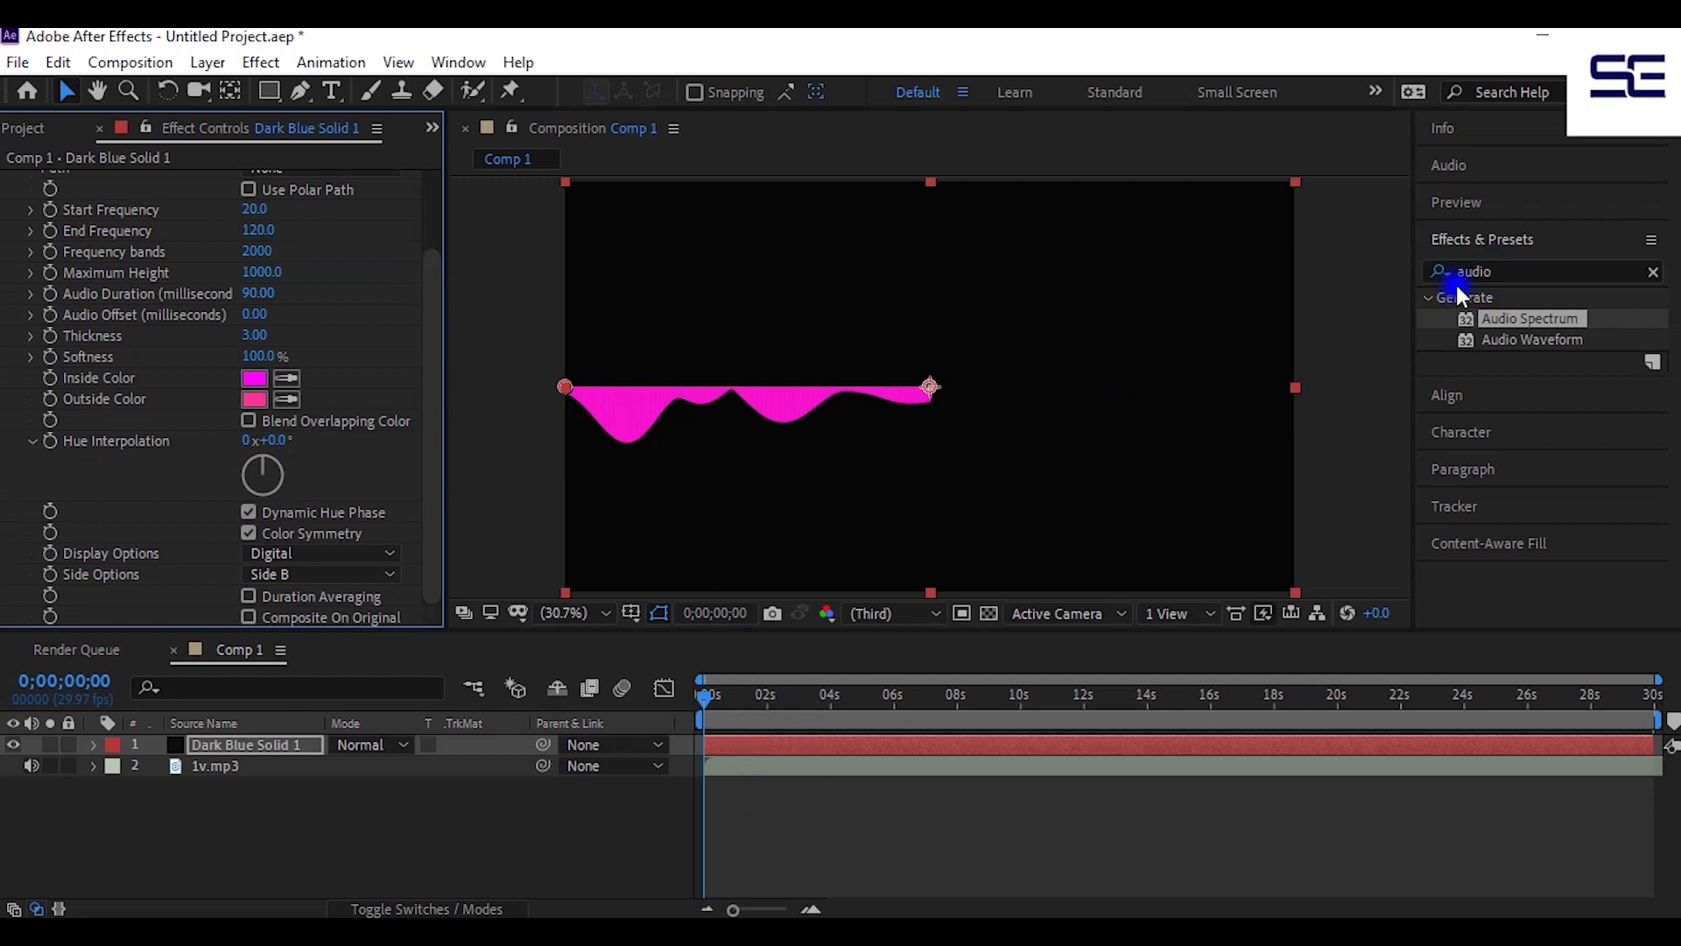
left_click(1484, 273)
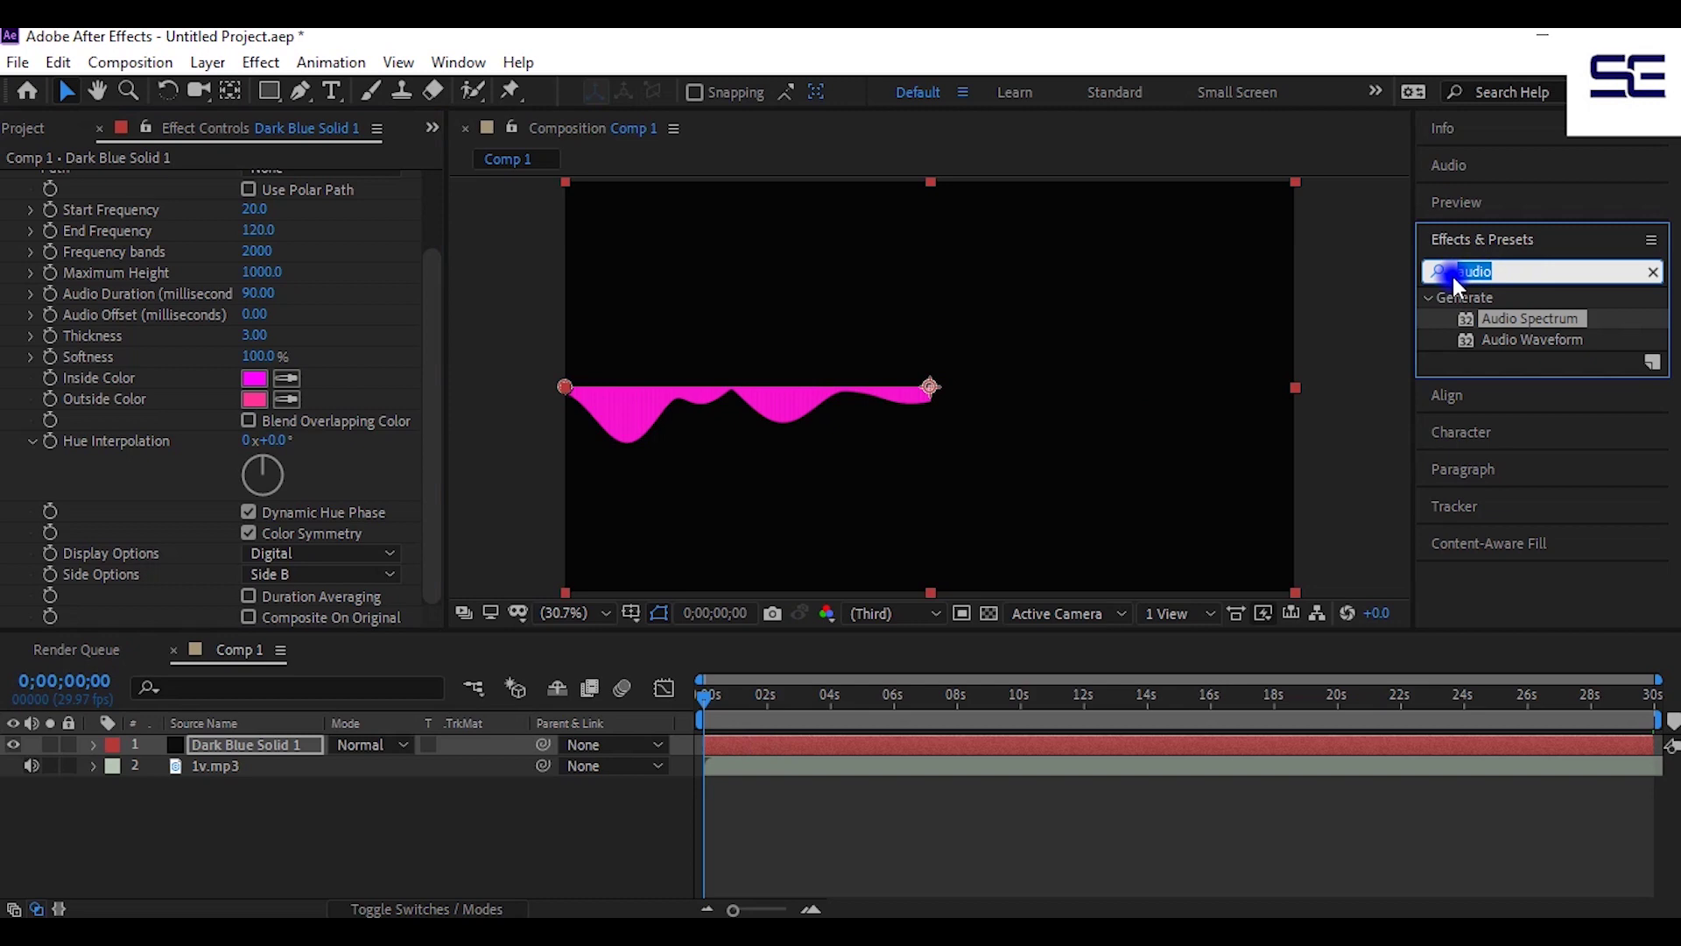
Search the effects for 'polar' and drop Distort > Polar Coordinates onto Dark Blue Solid 1
key("BackSpace")
key("BackSpace")
left_click(1452, 273)
left_click(1332, 229)
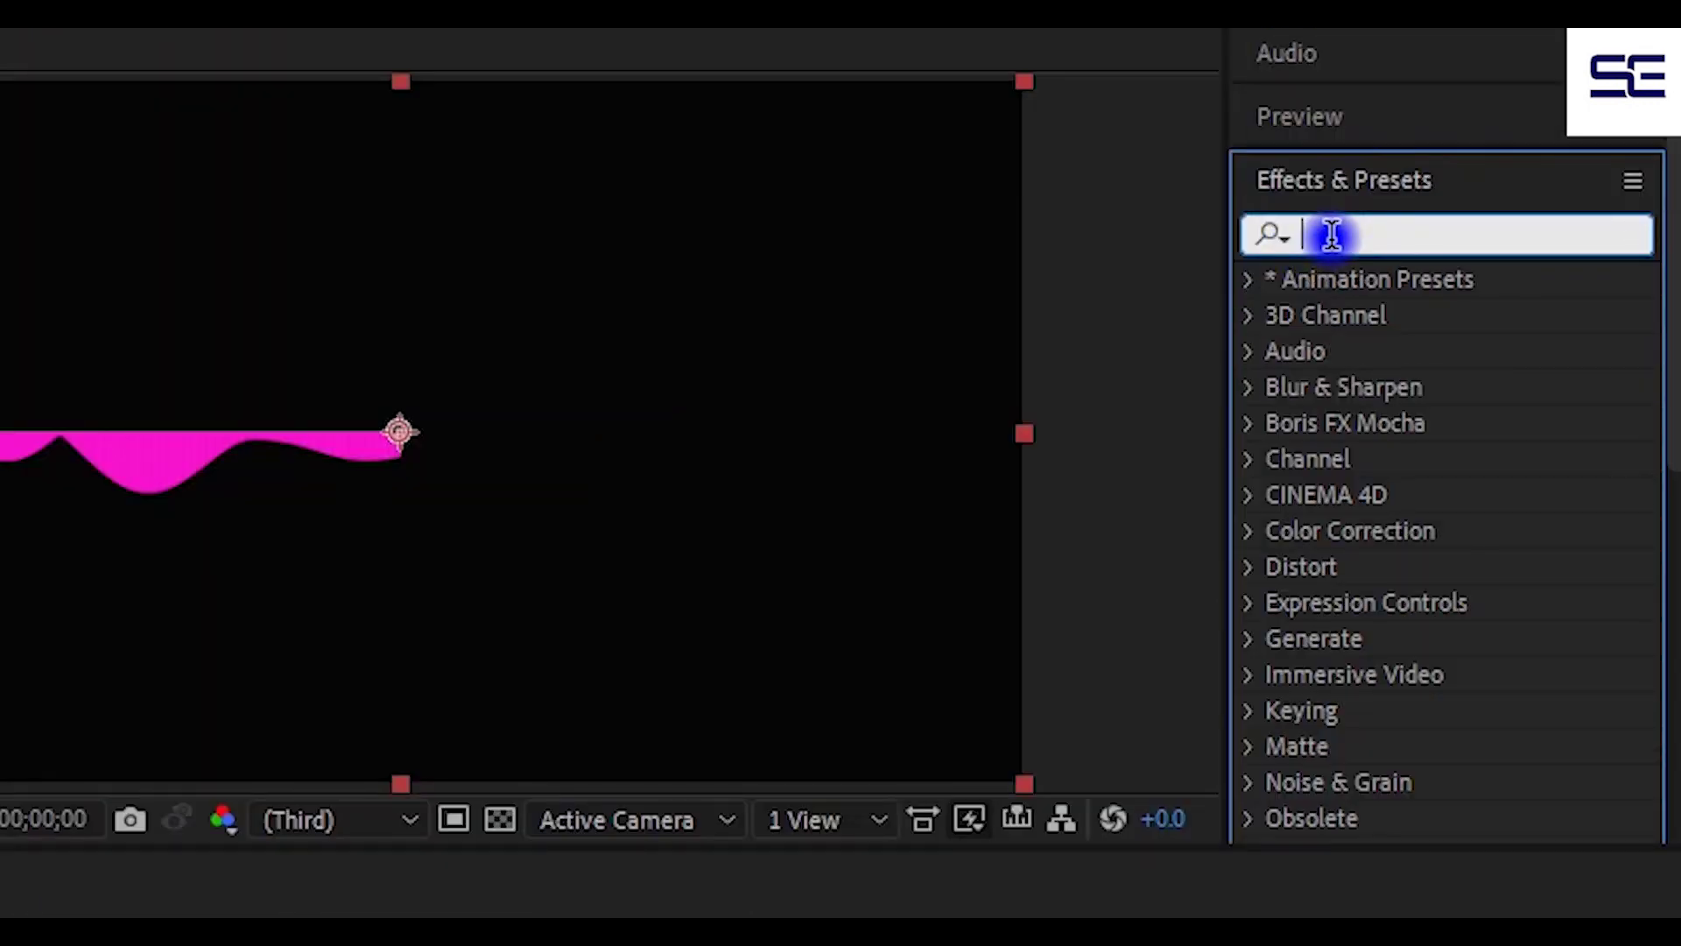
type("p")
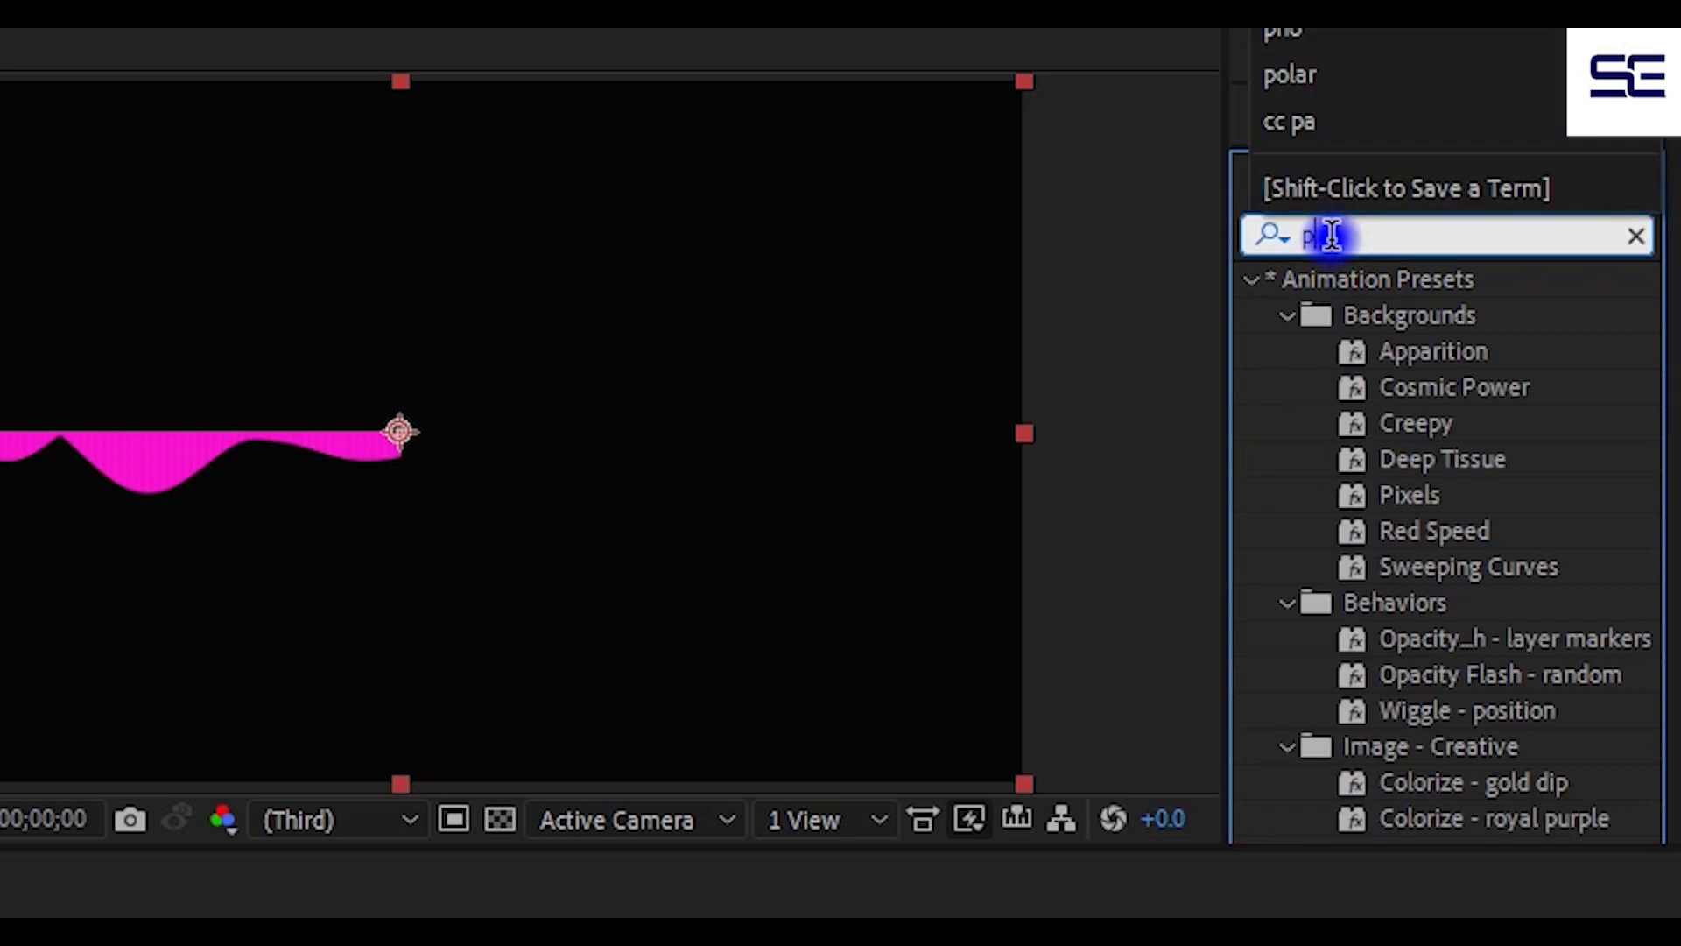
type("ol")
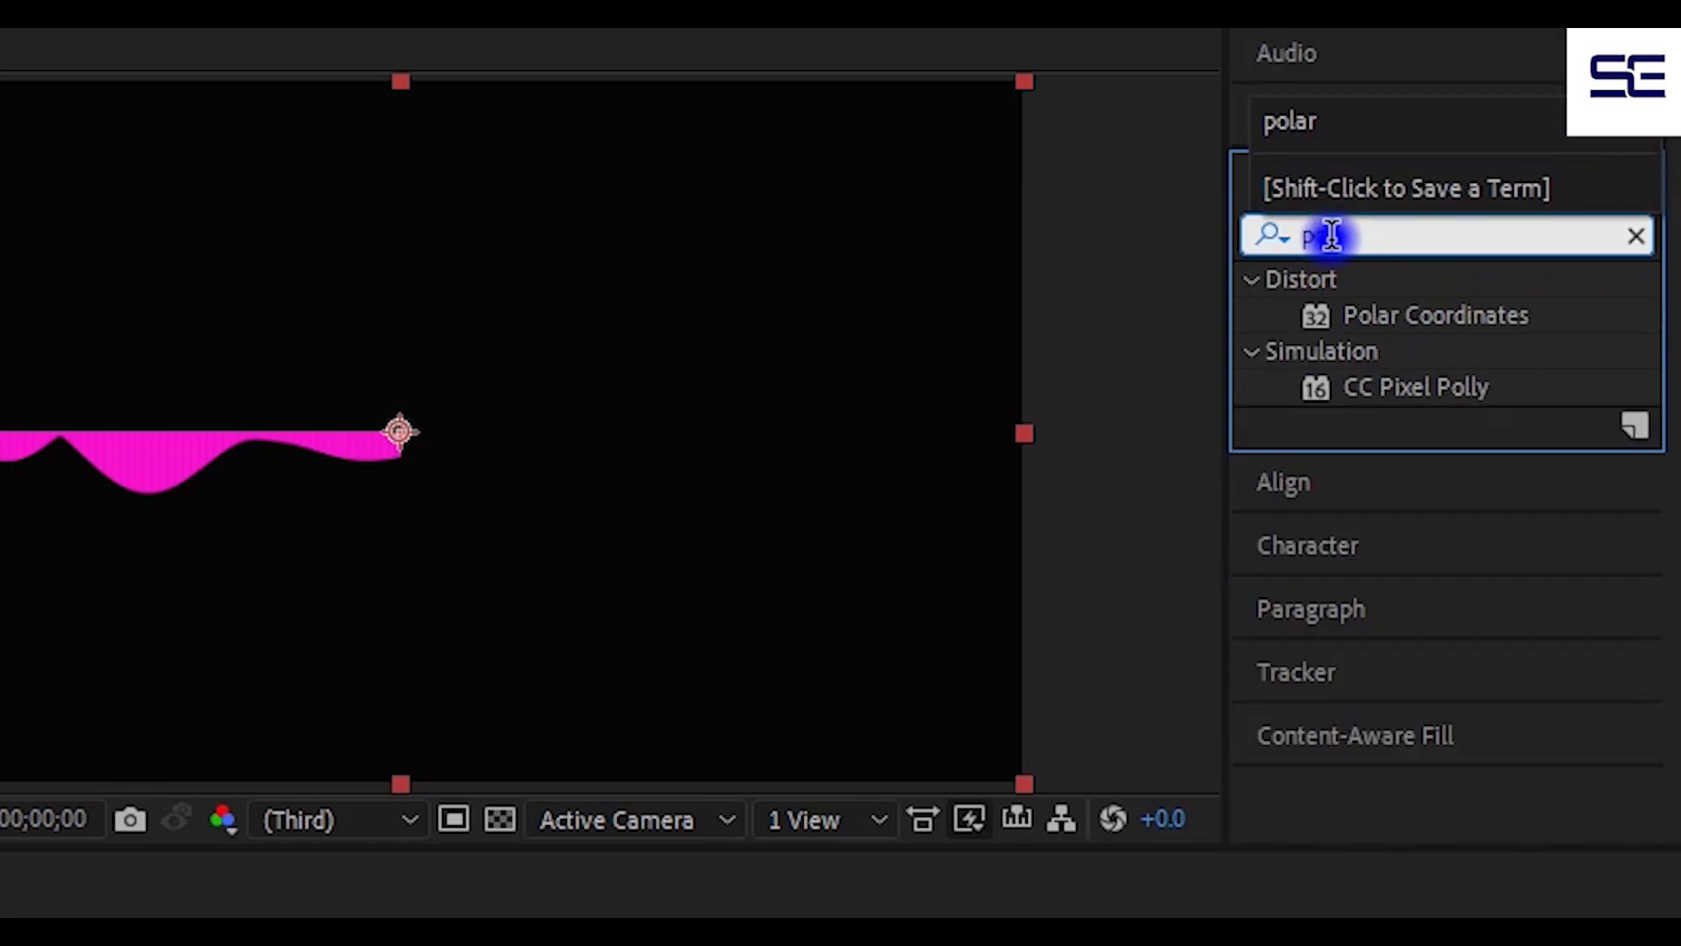
type("ar")
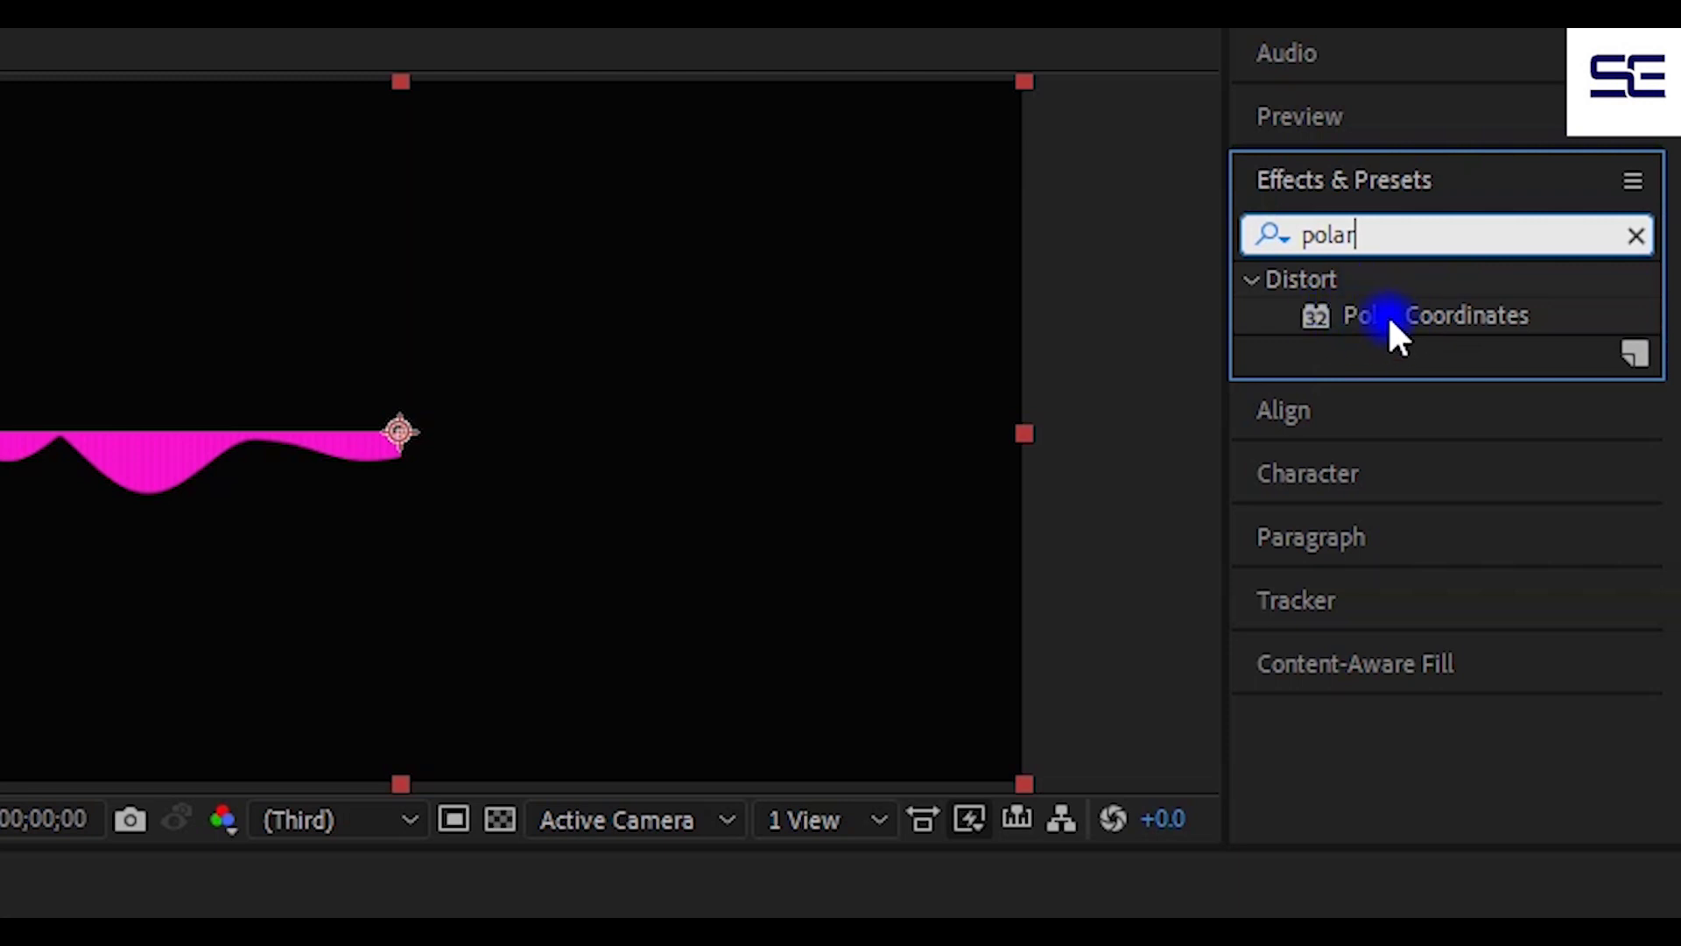
left_click_drag(1391, 310, 698, 628)
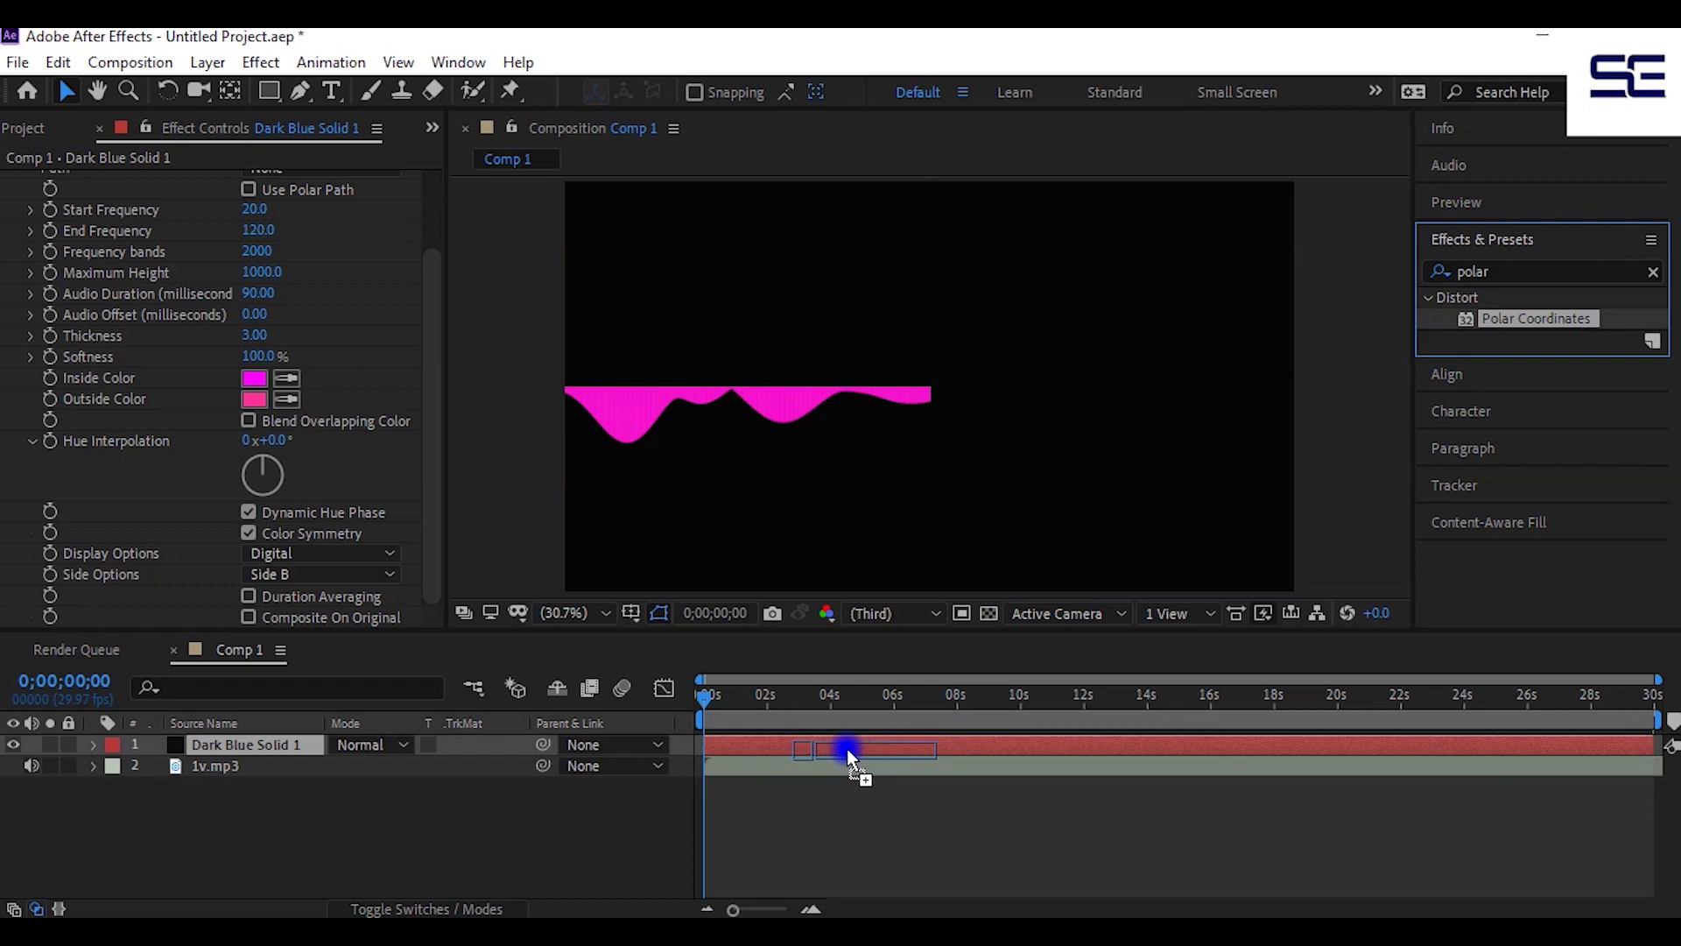
mouse_move(699, 627)
left_mouse_down()
mouse_move(836, 755)
mouse_move(819, 748)
left_mouse_up()
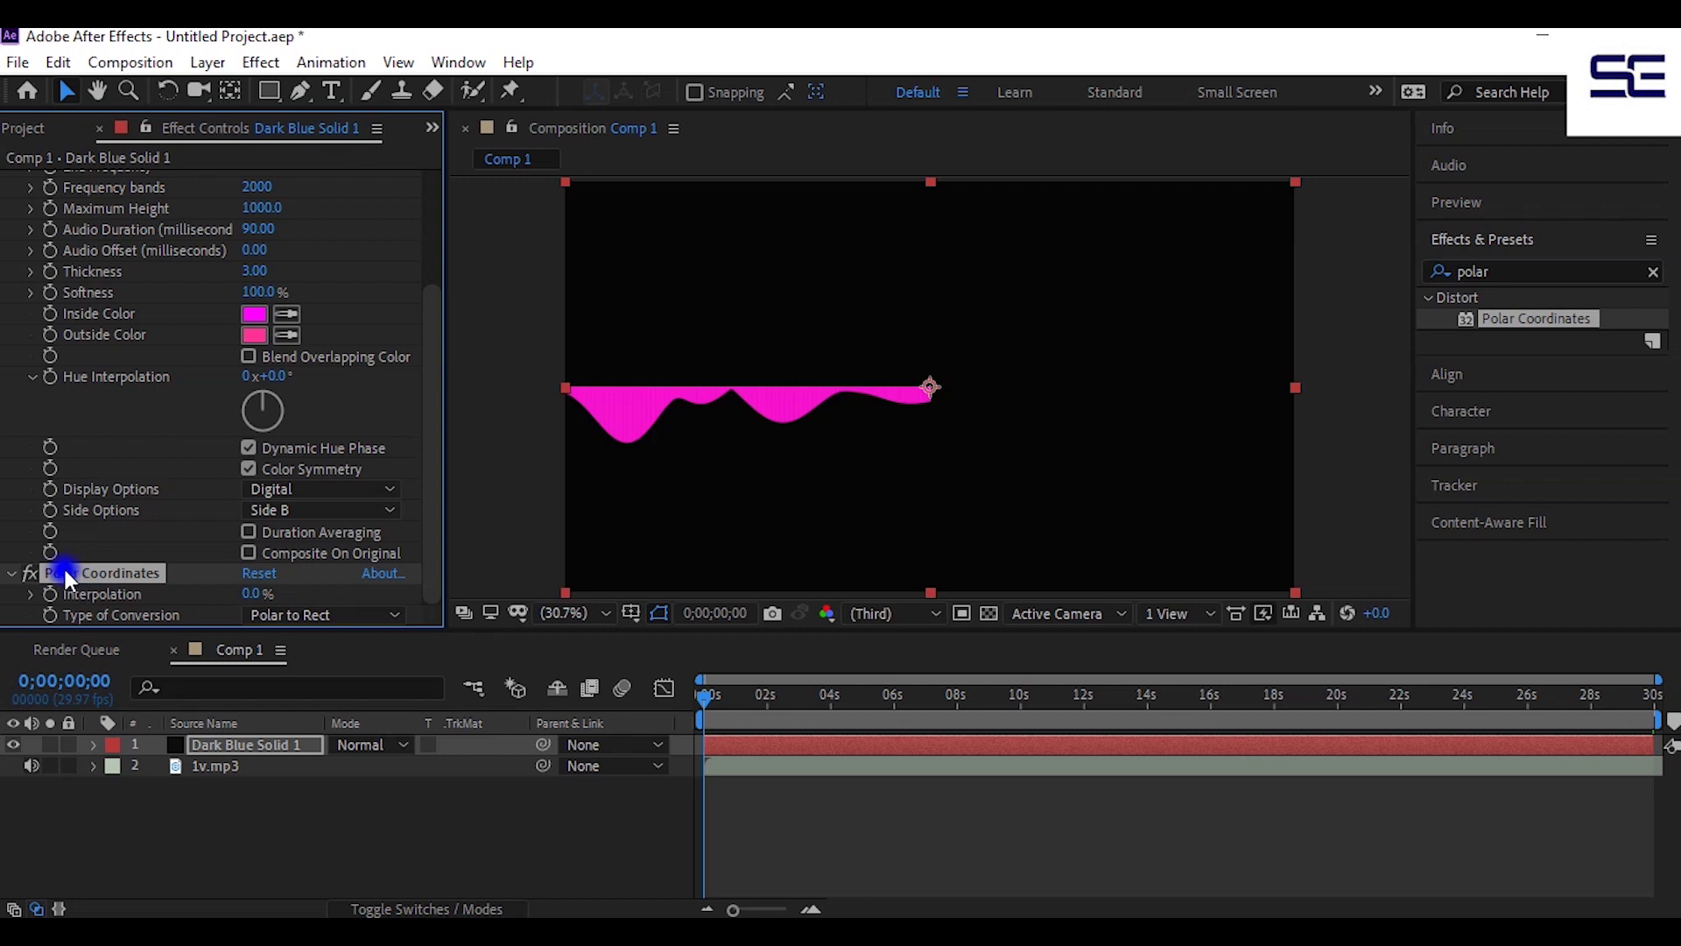
Set Polar Coordinates Interpolation to 100% and Type of Conversion to Rect to Polar
left_click(252, 591)
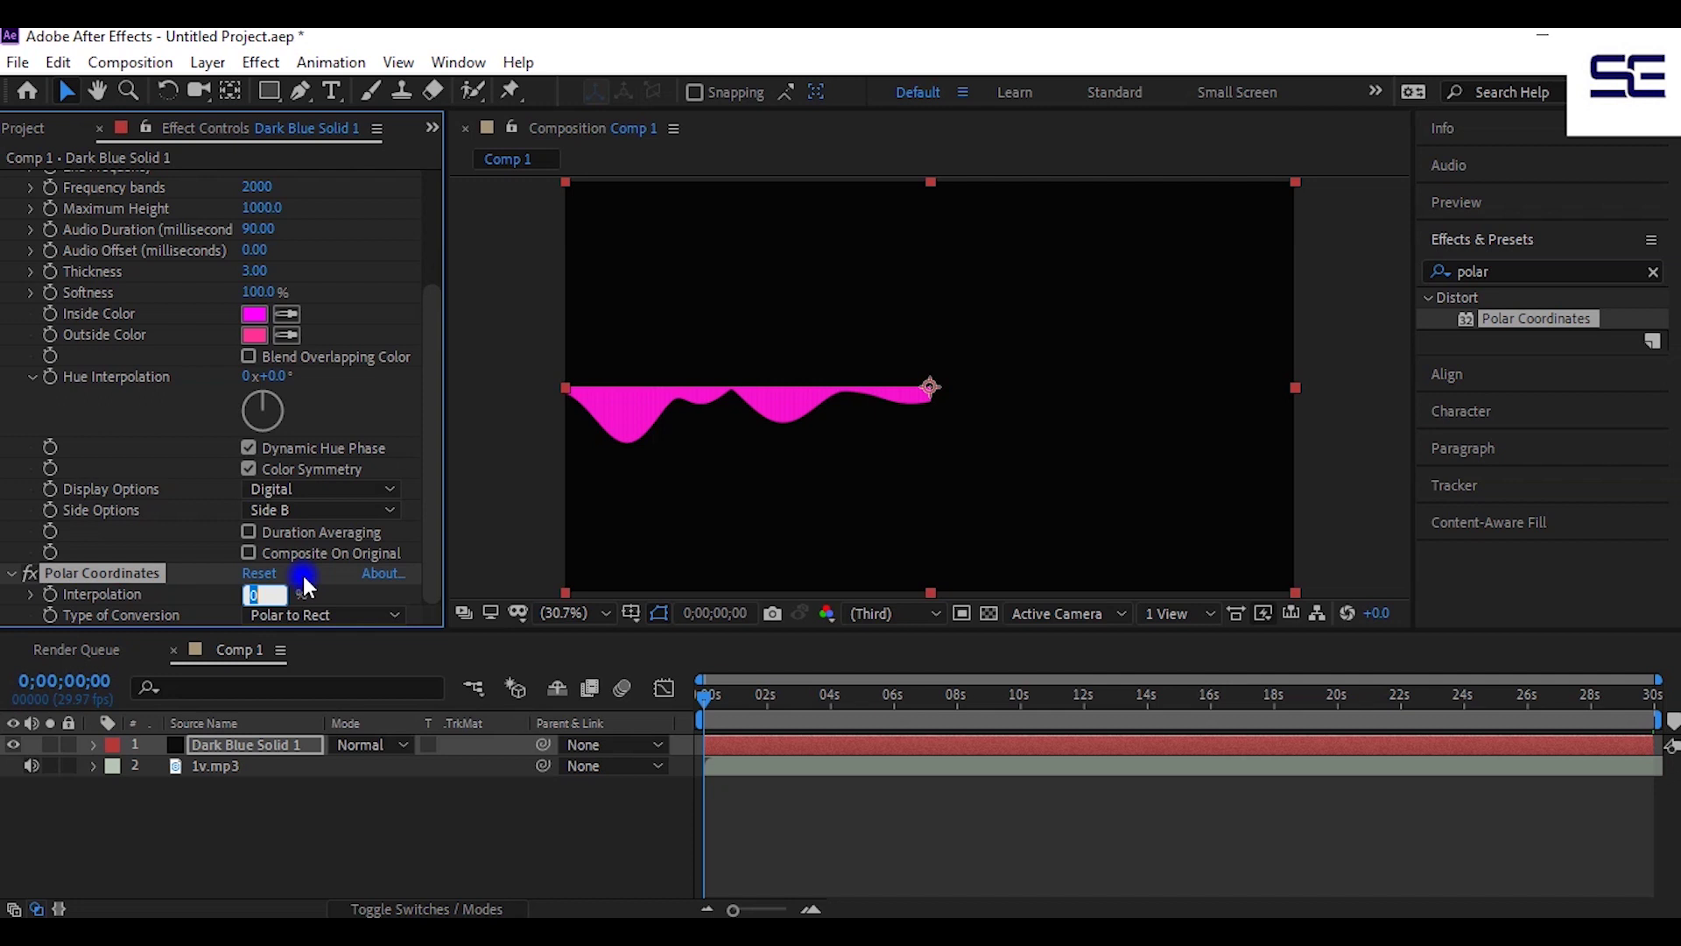
type("100")
left_click(303, 578)
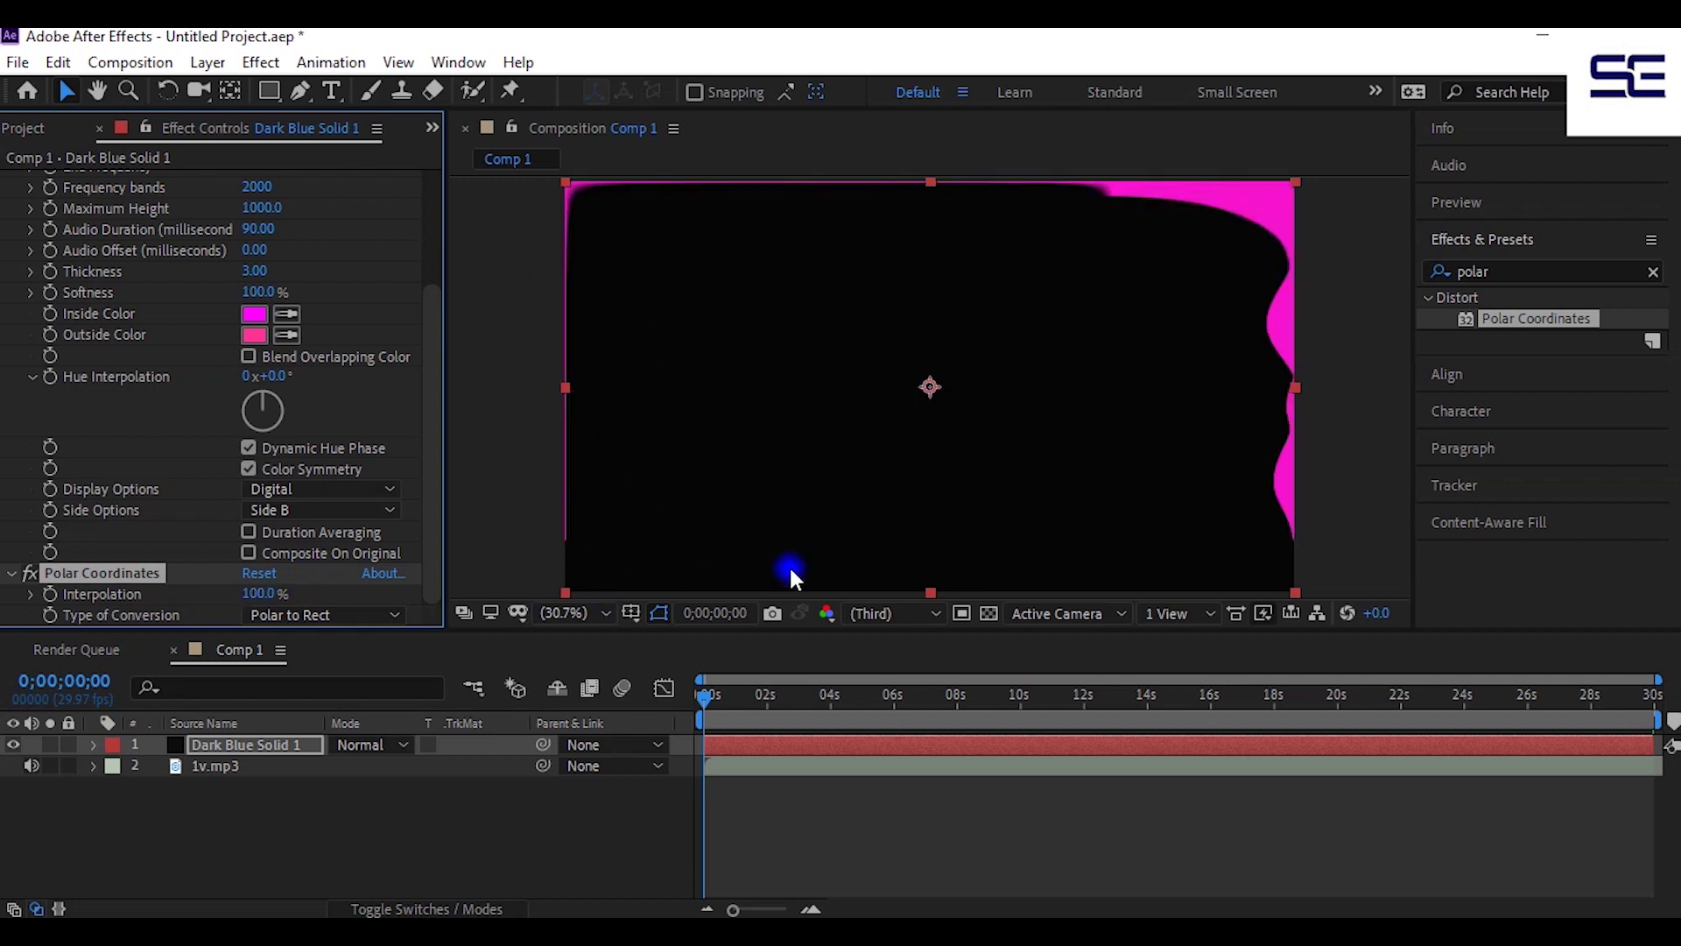
left_click(435, 300)
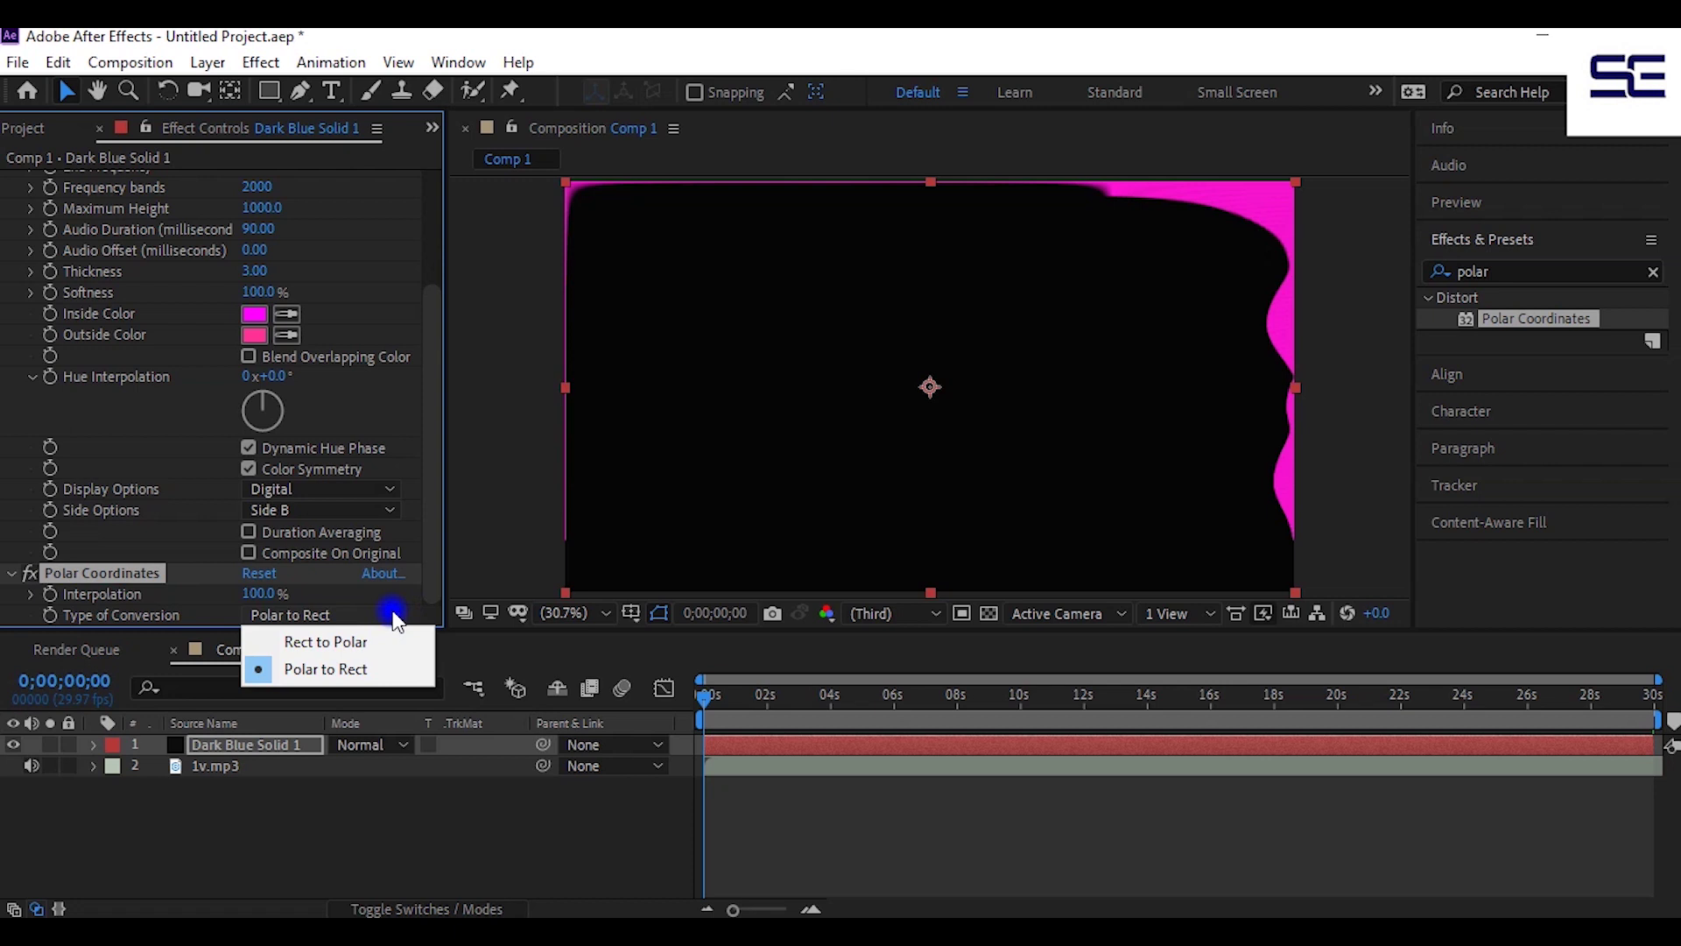
left_click(351, 646)
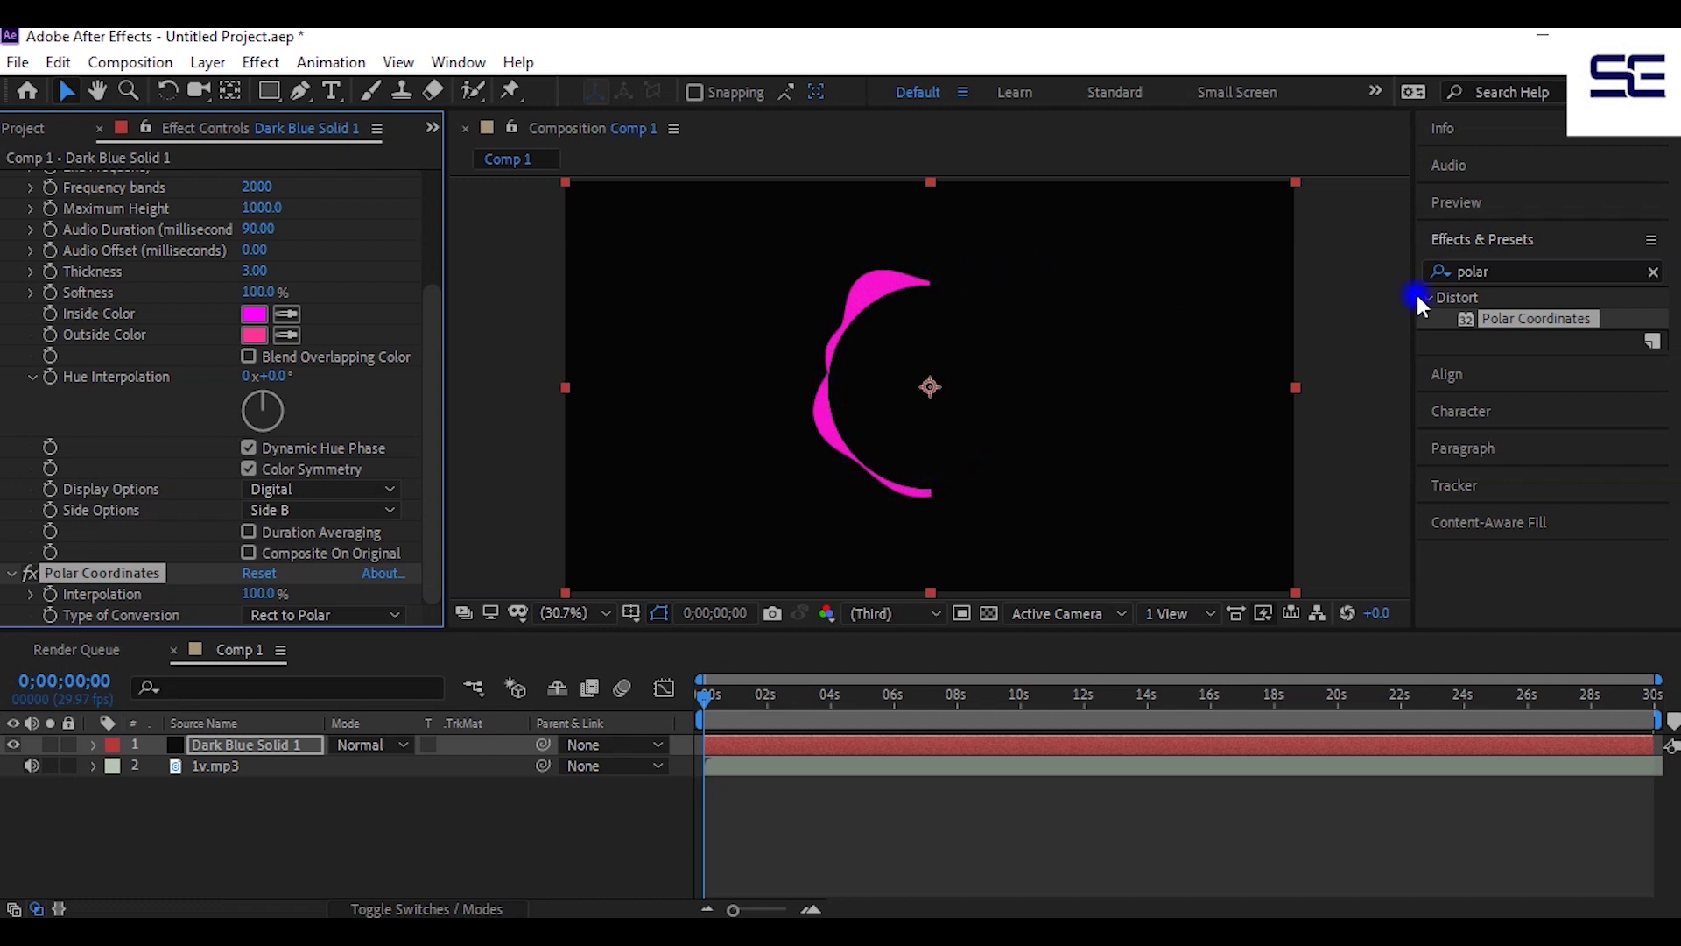
left_click(1652, 272)
Apply Distort > Mirror to Dark Blue Solid 1 with its reflection centre at 953.1, 536.7
left_click(1480, 273)
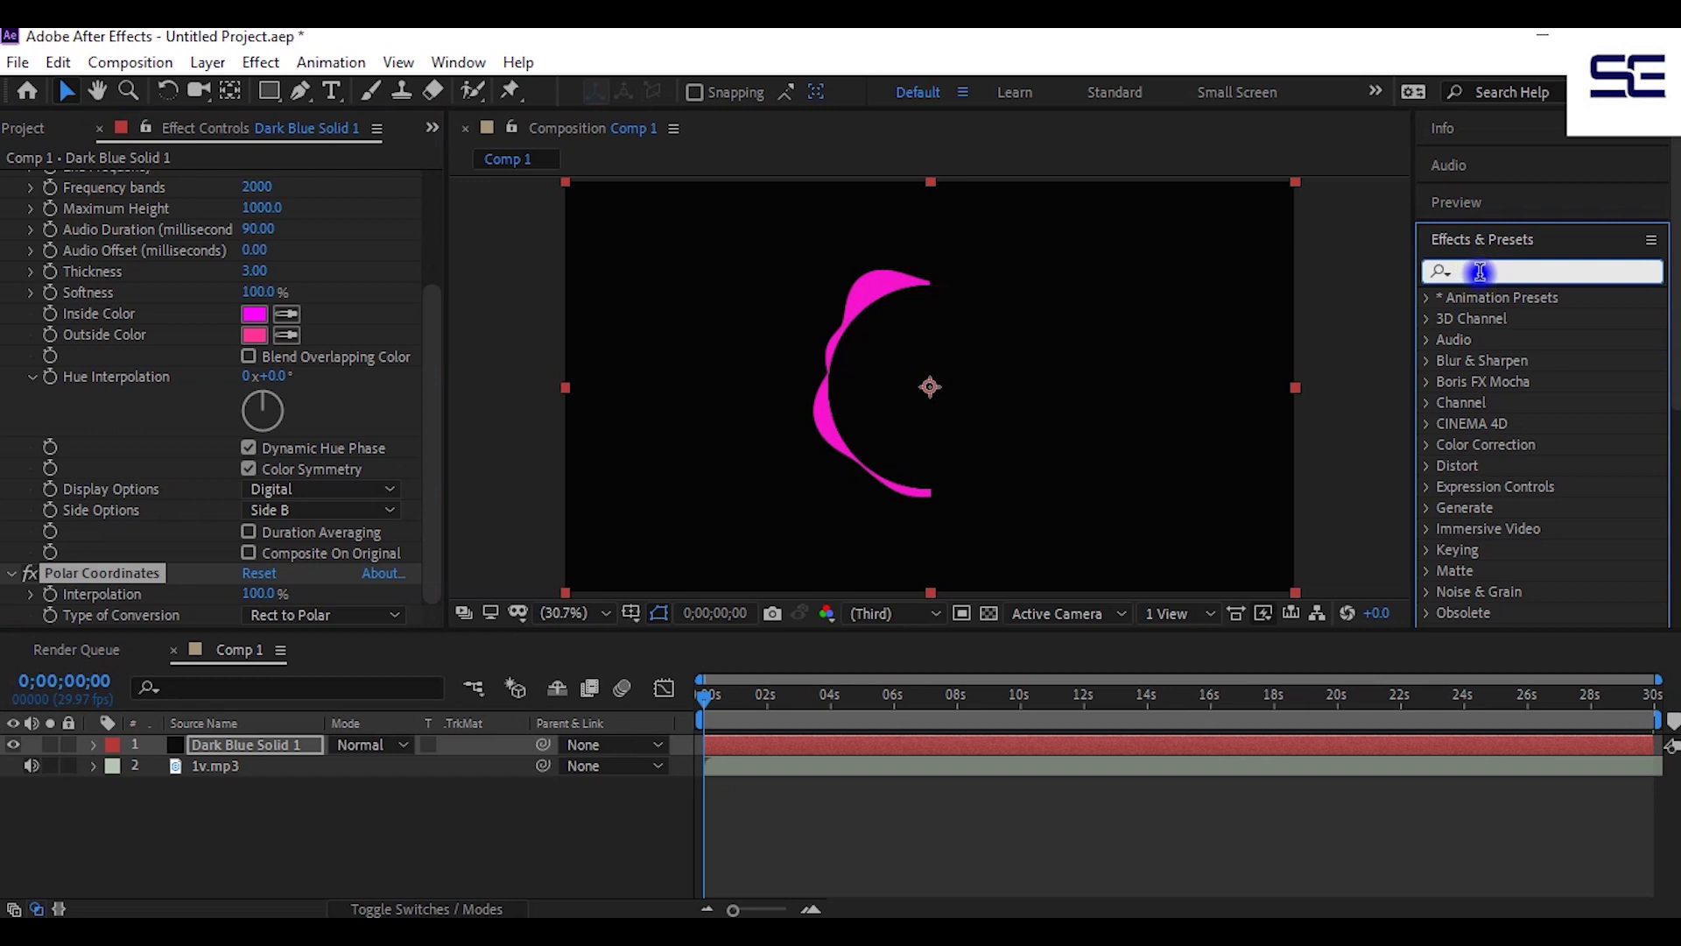
type("m")
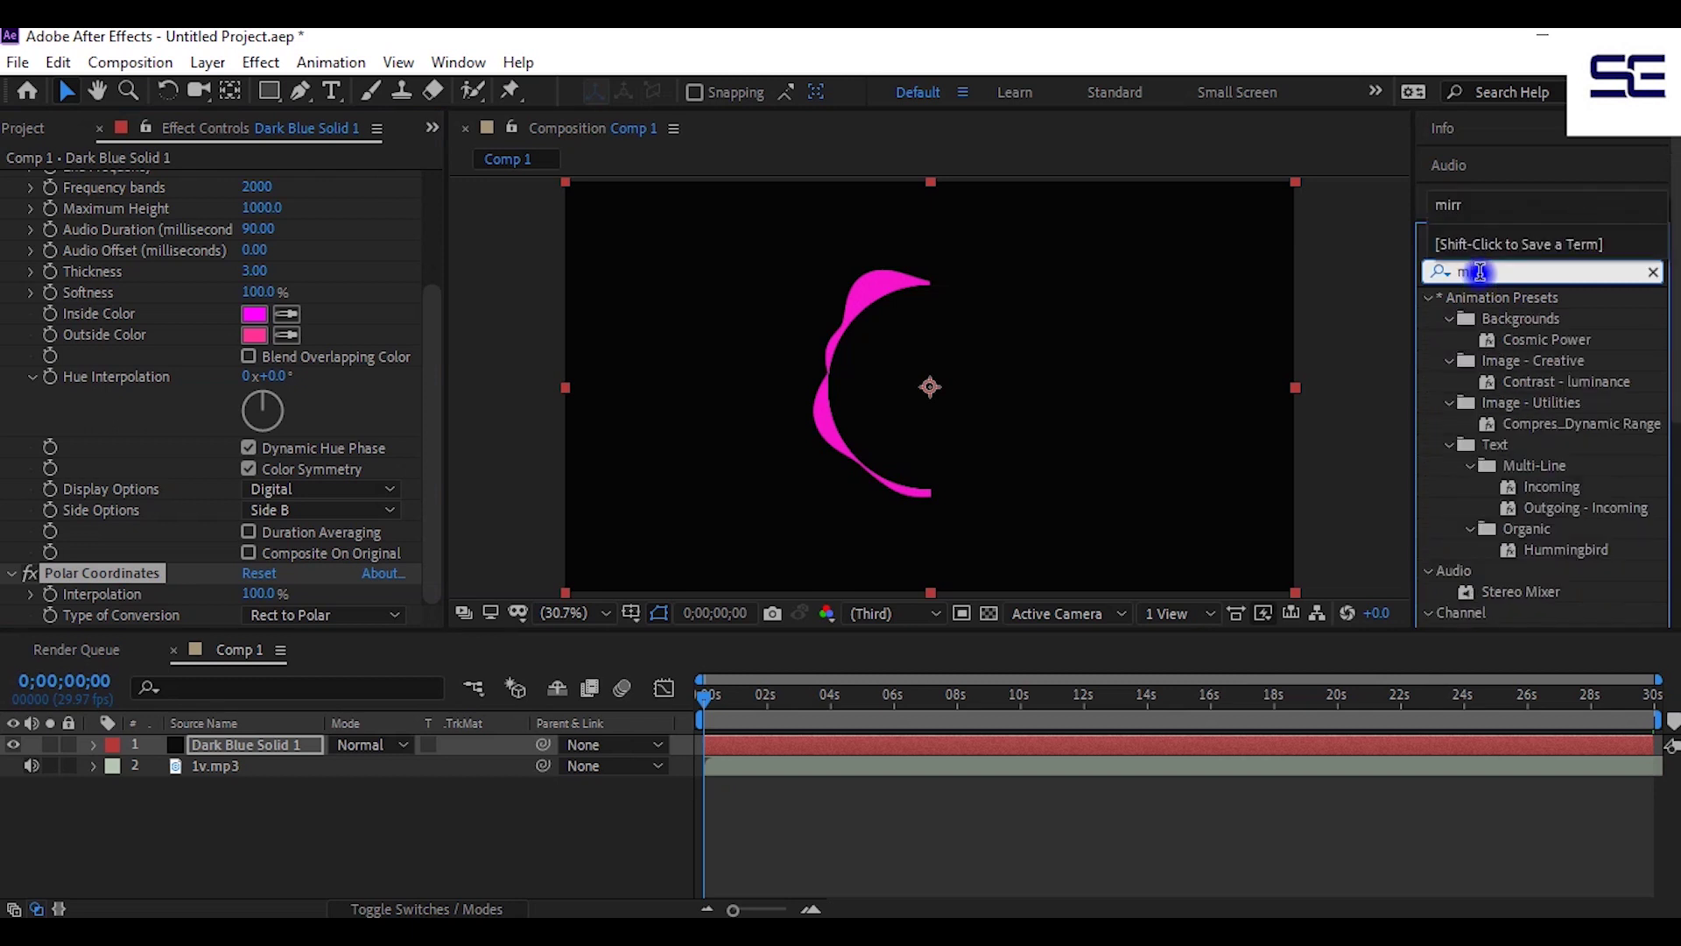
type("irr")
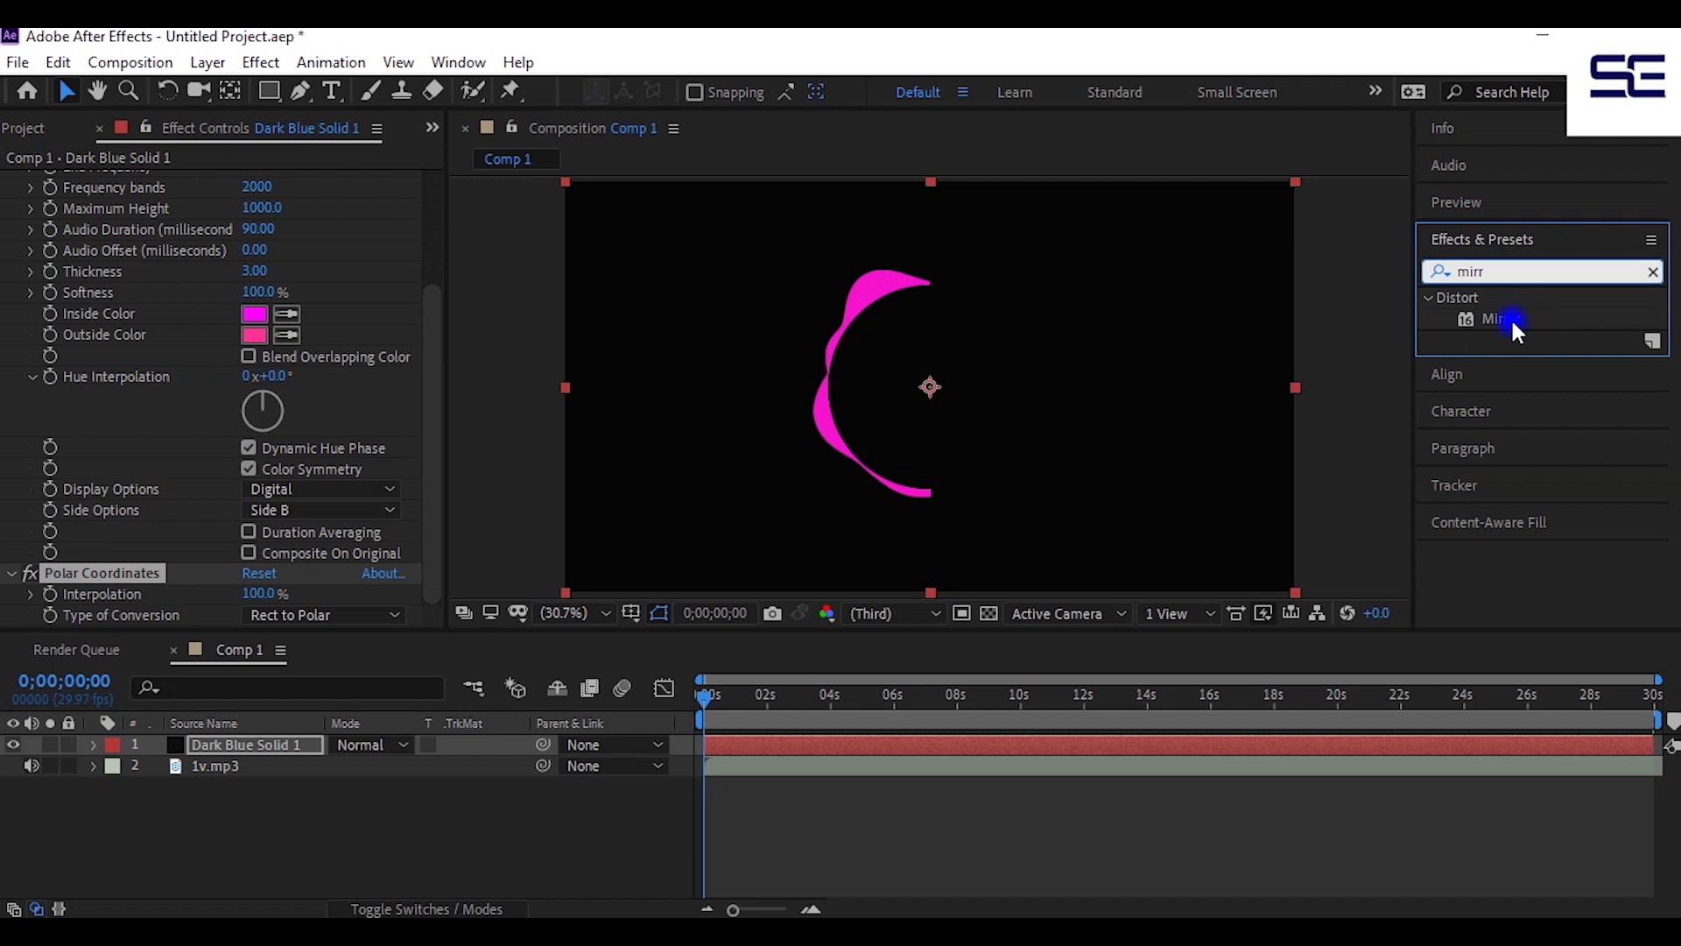
left_click(1510, 318)
mouse_move(1512, 315)
left_mouse_down()
mouse_move(872, 703)
mouse_move(851, 751)
left_mouse_up()
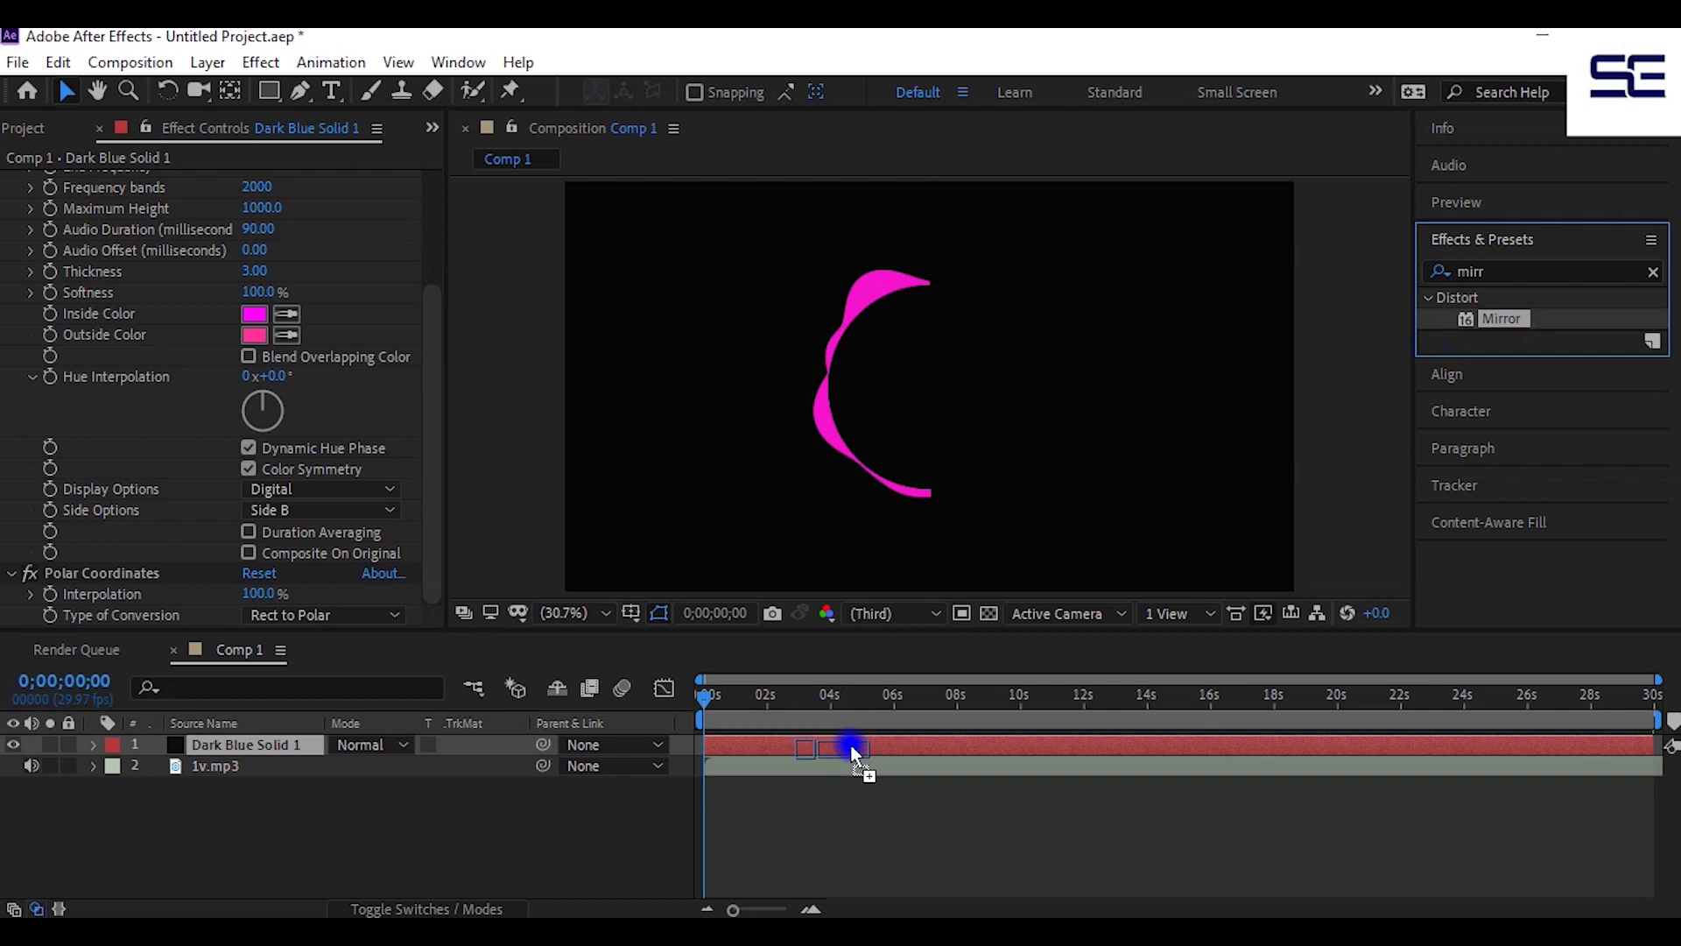
left_click_drag(851, 750, 849, 744)
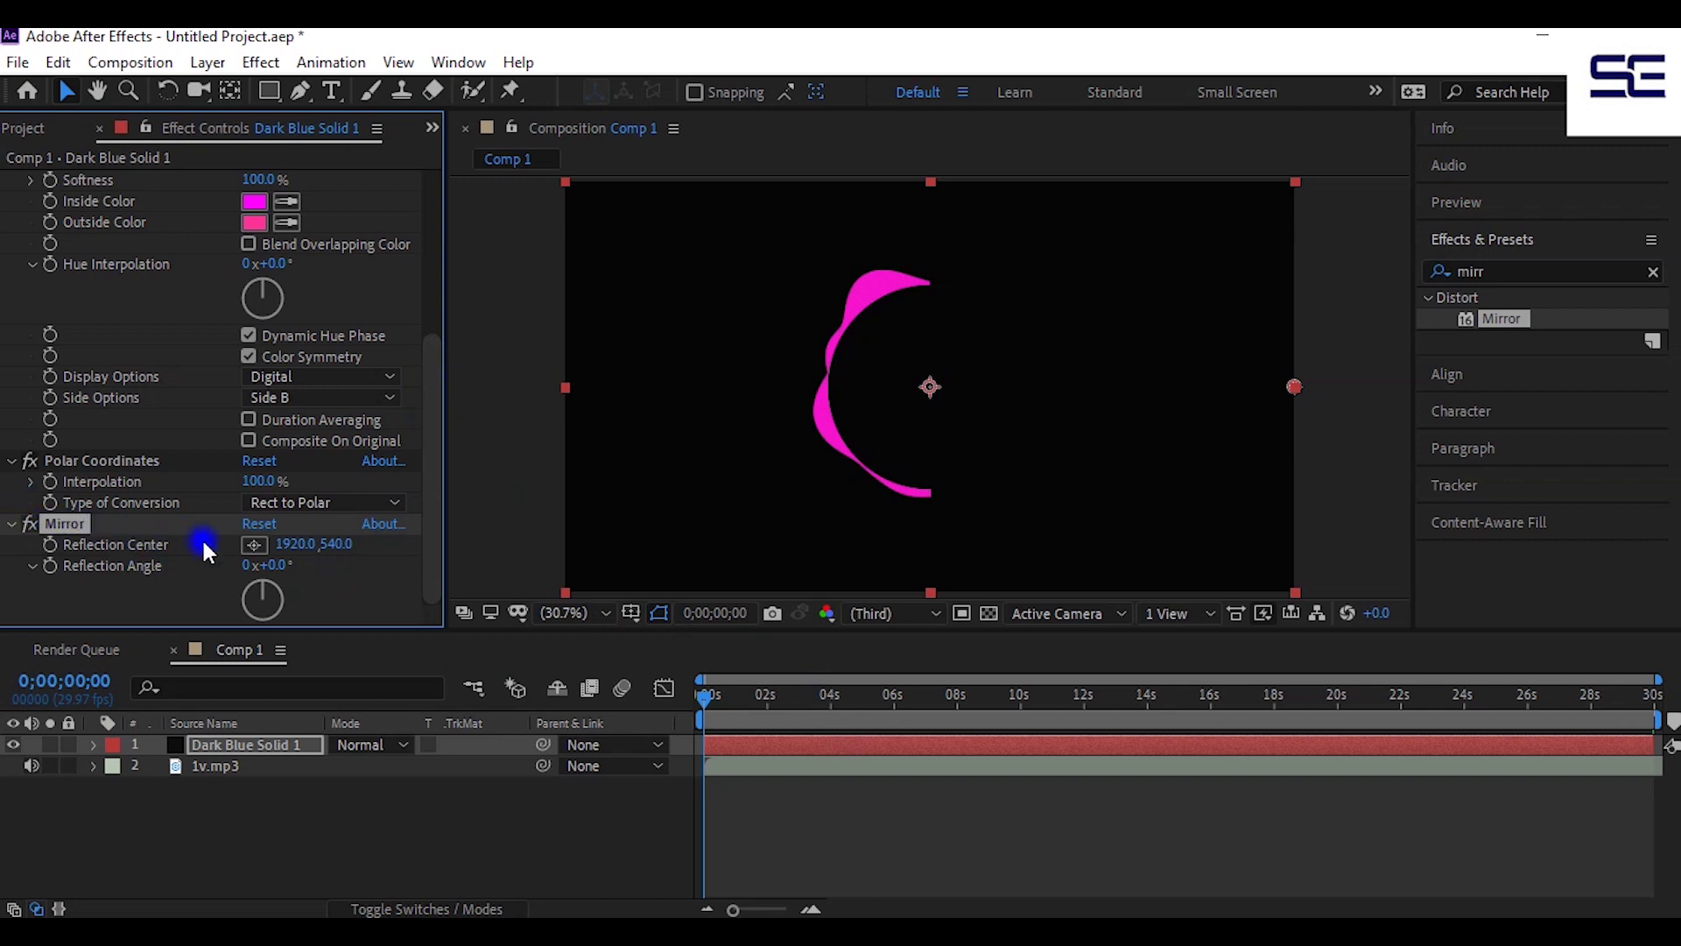
left_click(257, 548)
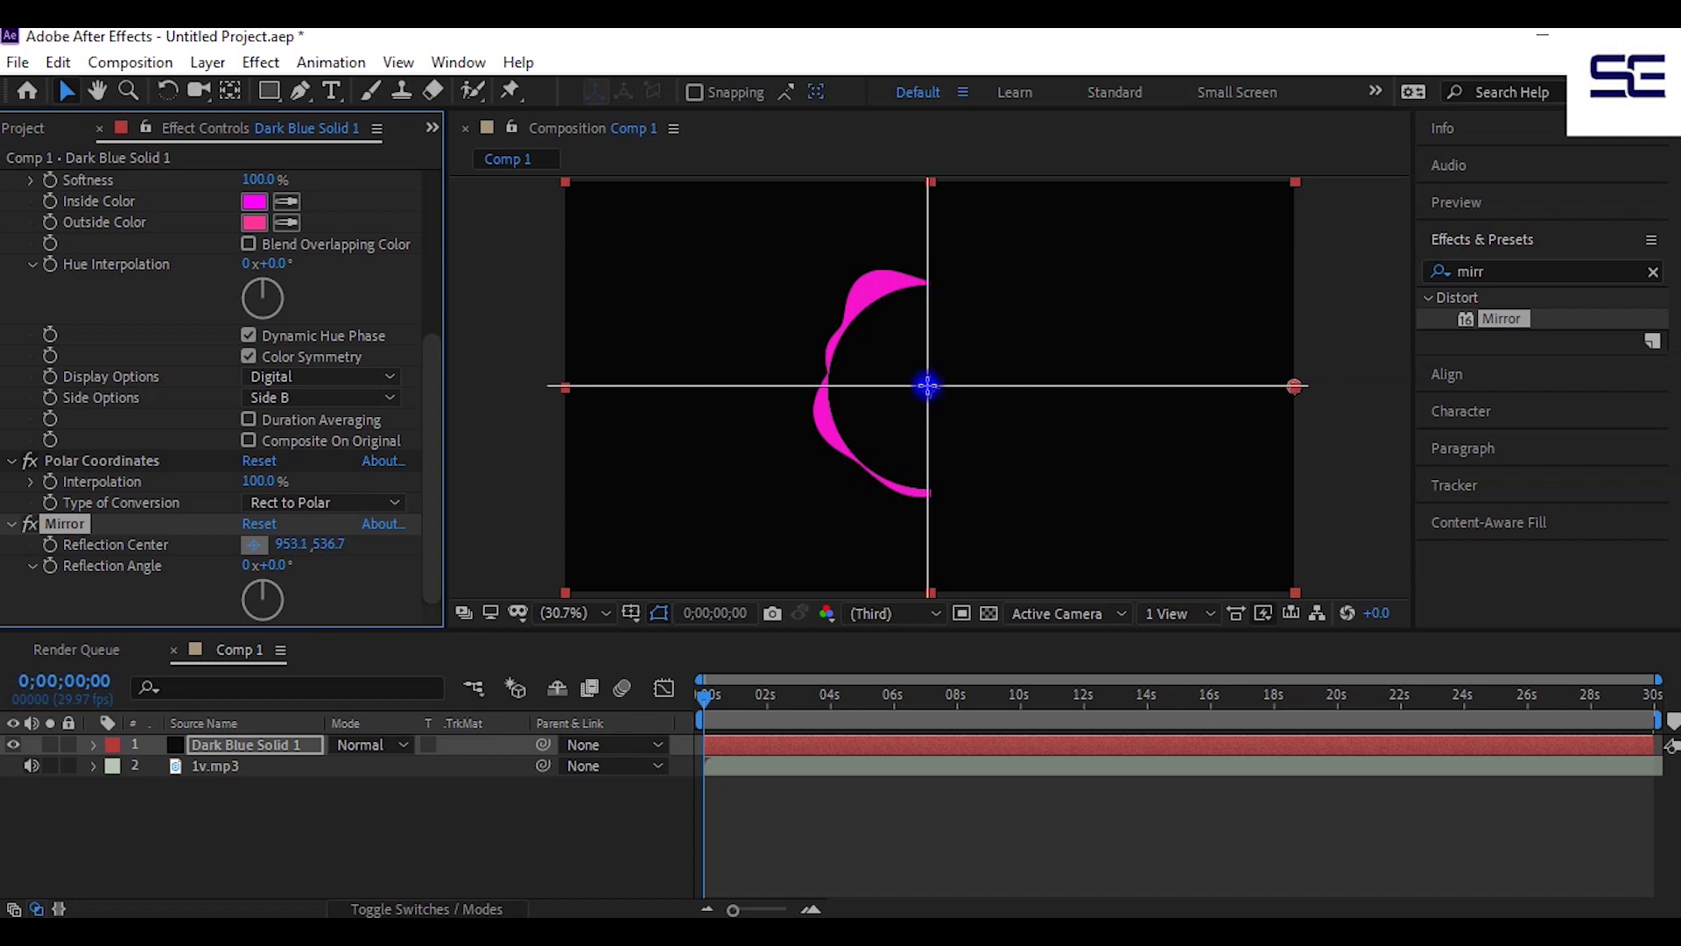
left_click(927, 385)
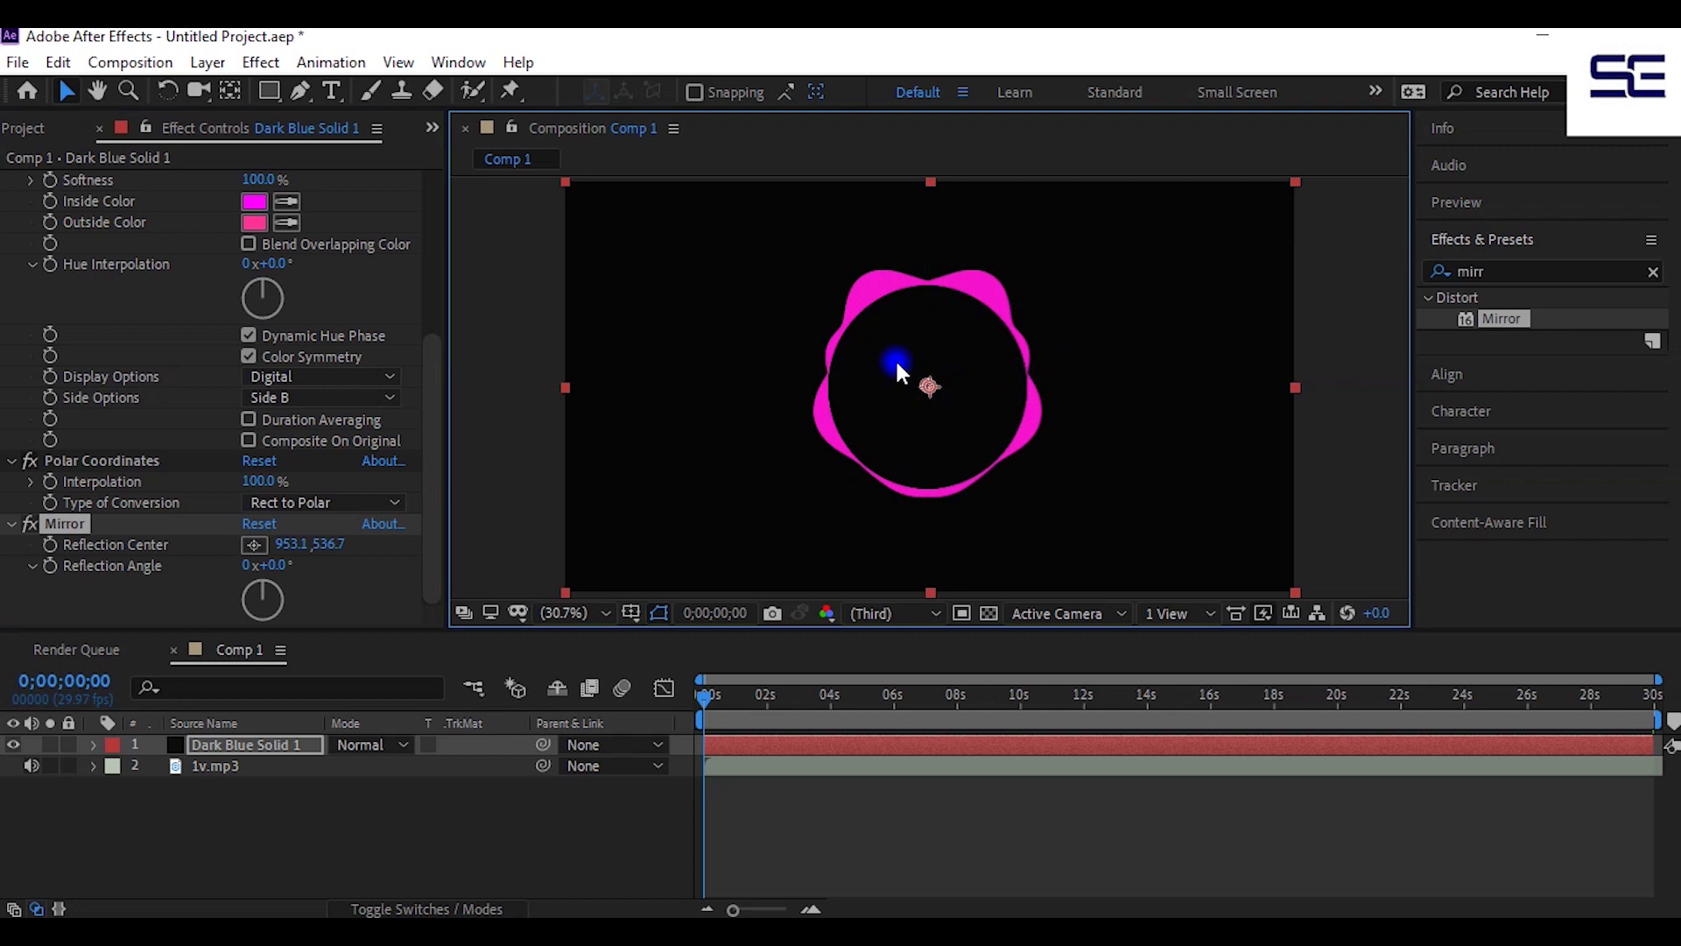
Play a short preview of the audio-driven ring and return the time indicator to 0
left_click(736, 832)
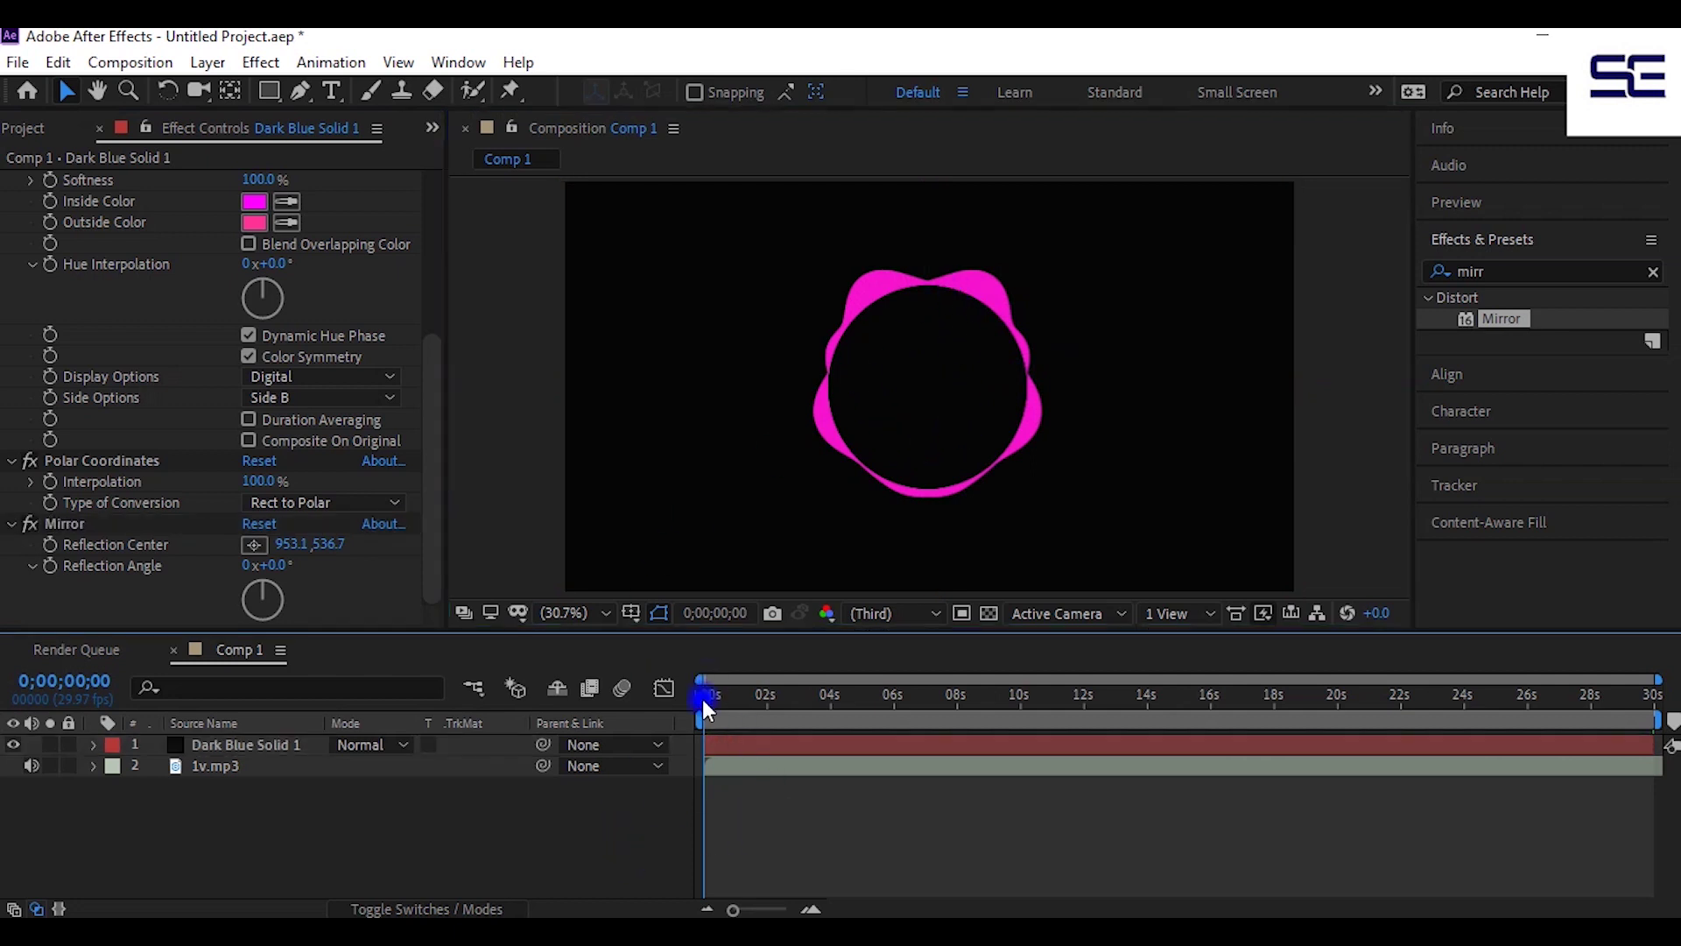
left_click_drag(702, 698, 692, 707)
key("space")
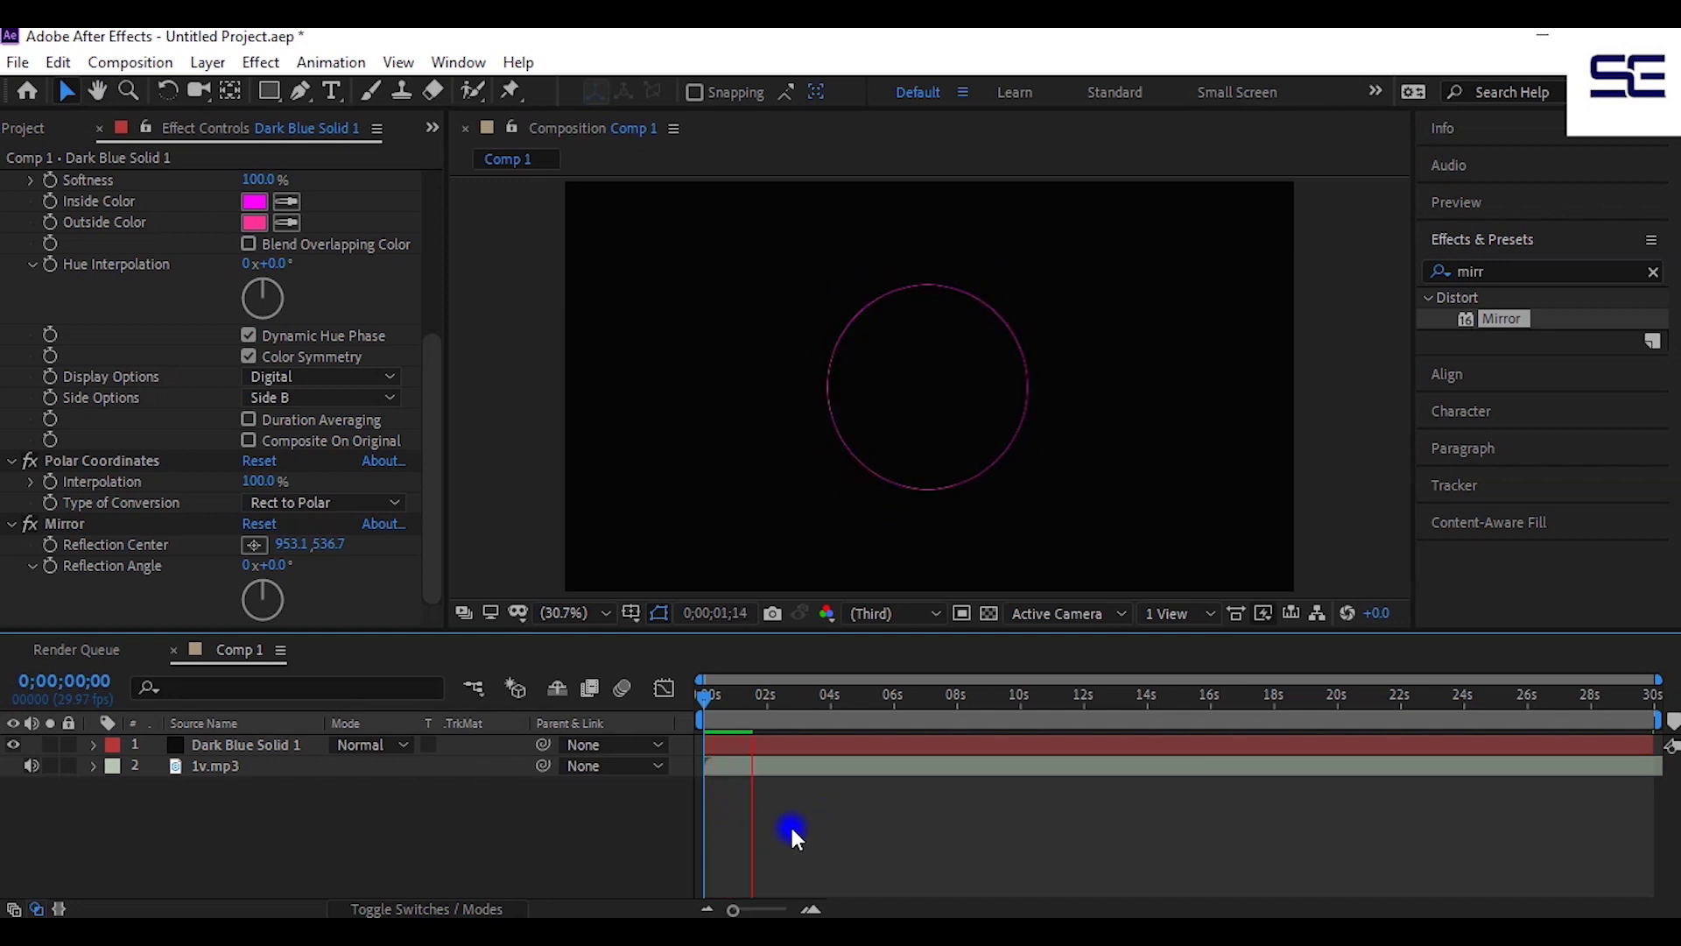
key("space")
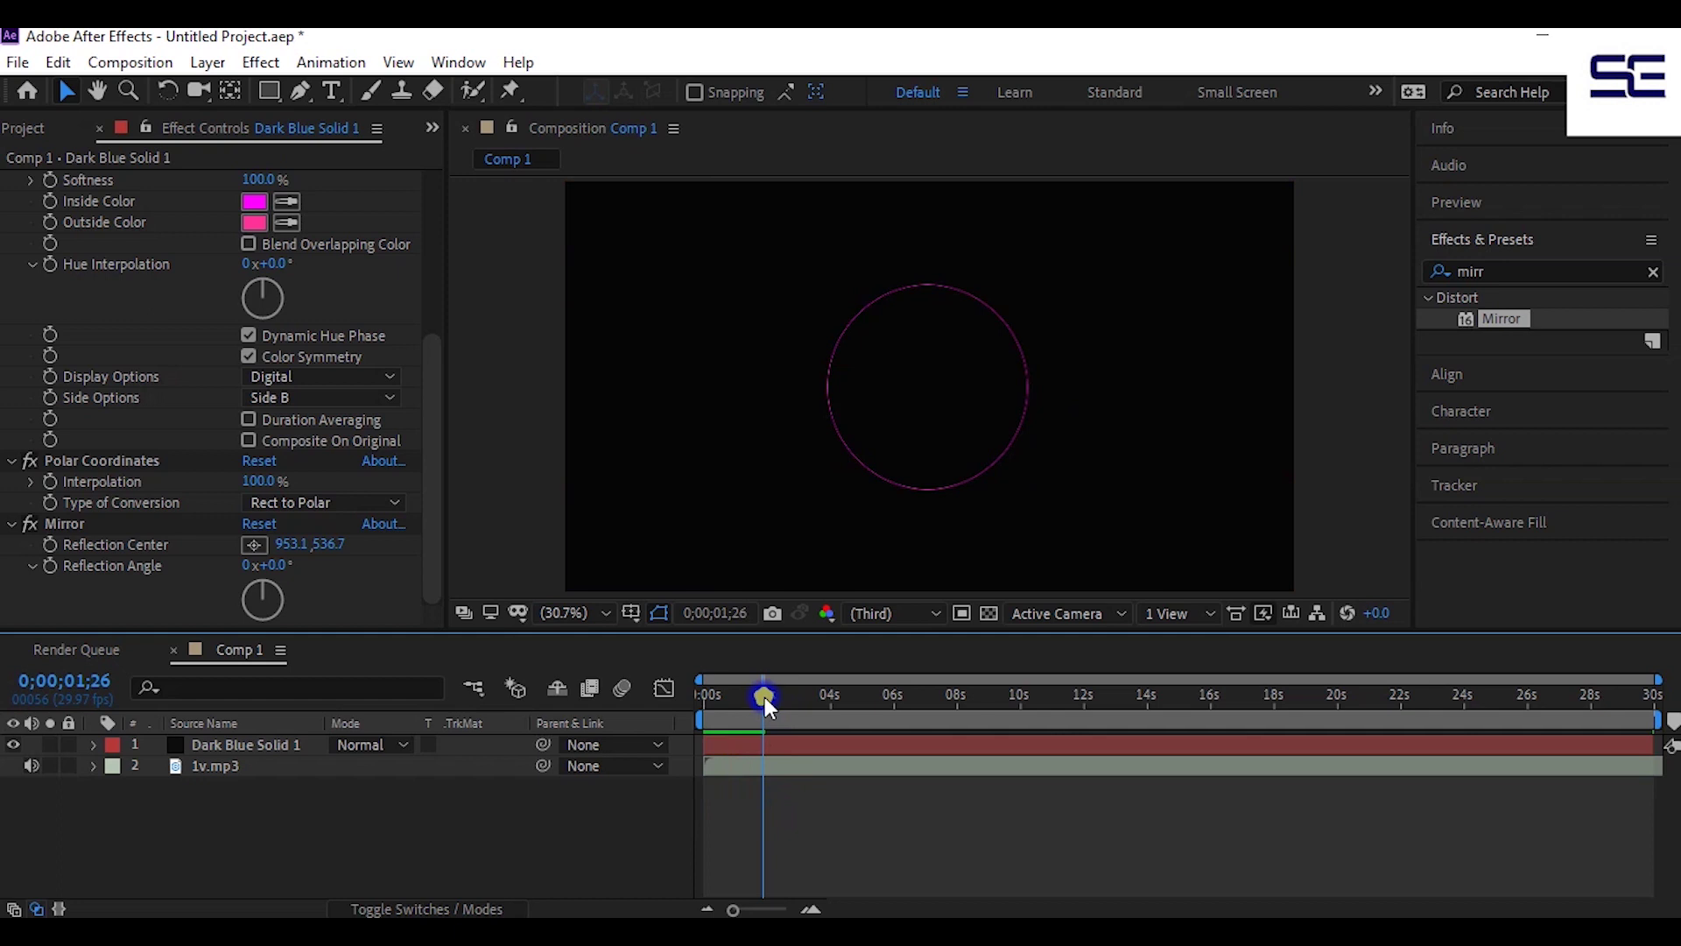
left_click_drag(764, 697, 681, 698)
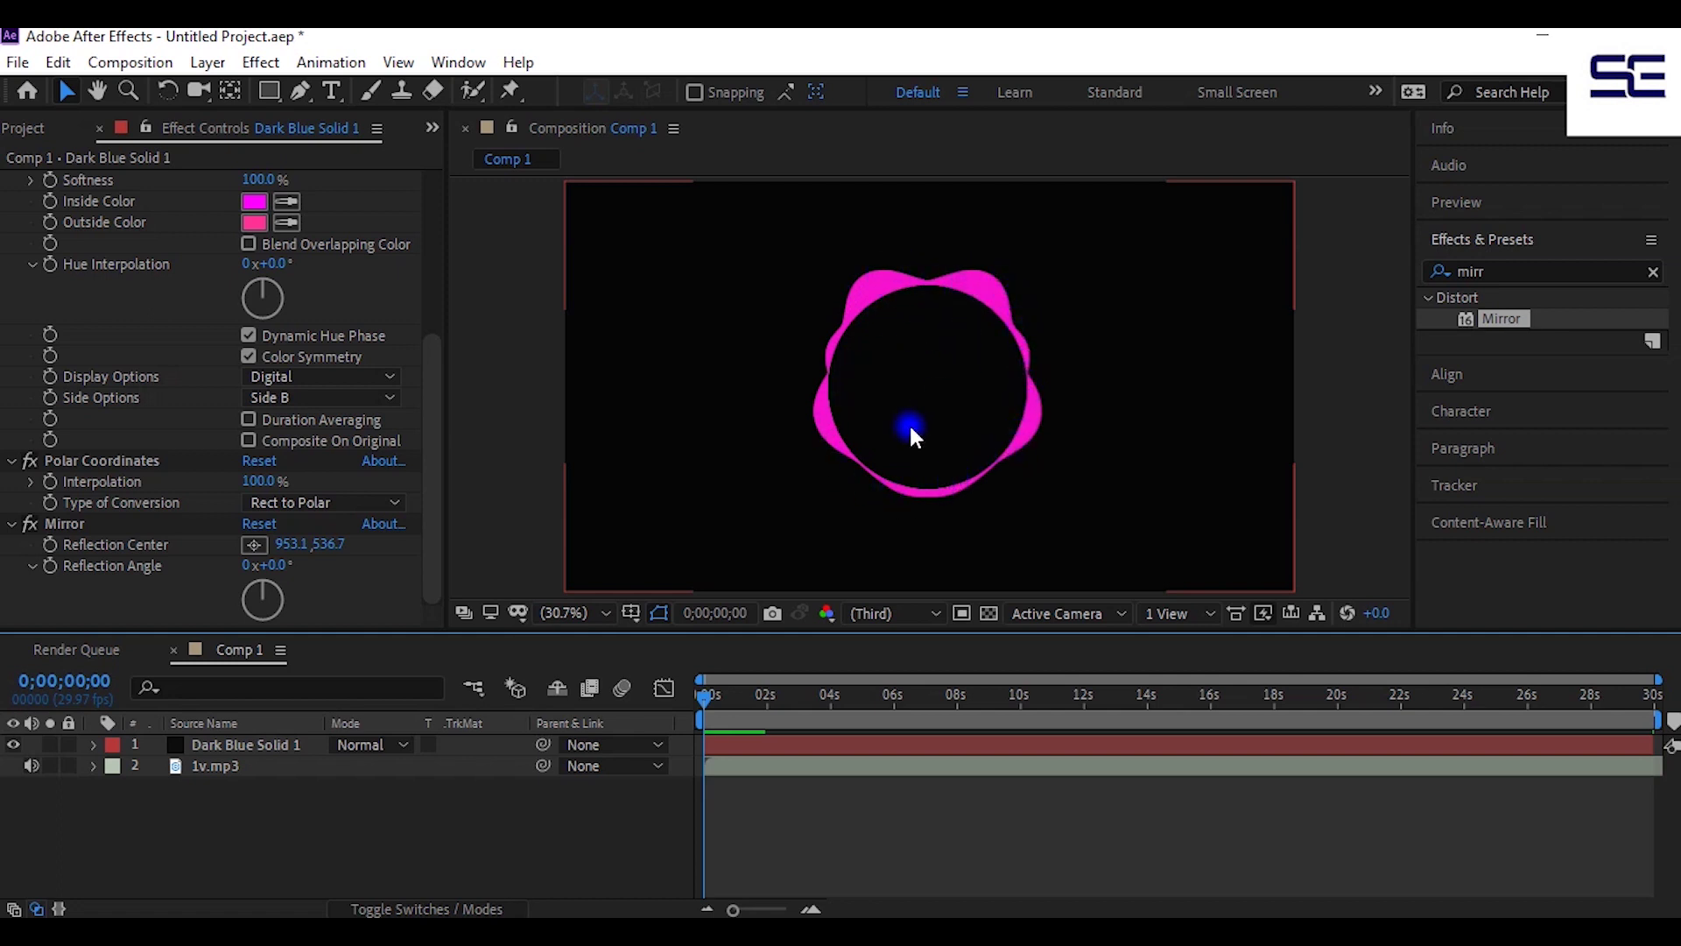
Duplicate the Dark Blue Solid 1 layer with Ctrl+D
left_click(762, 839)
left_click(566, 826)
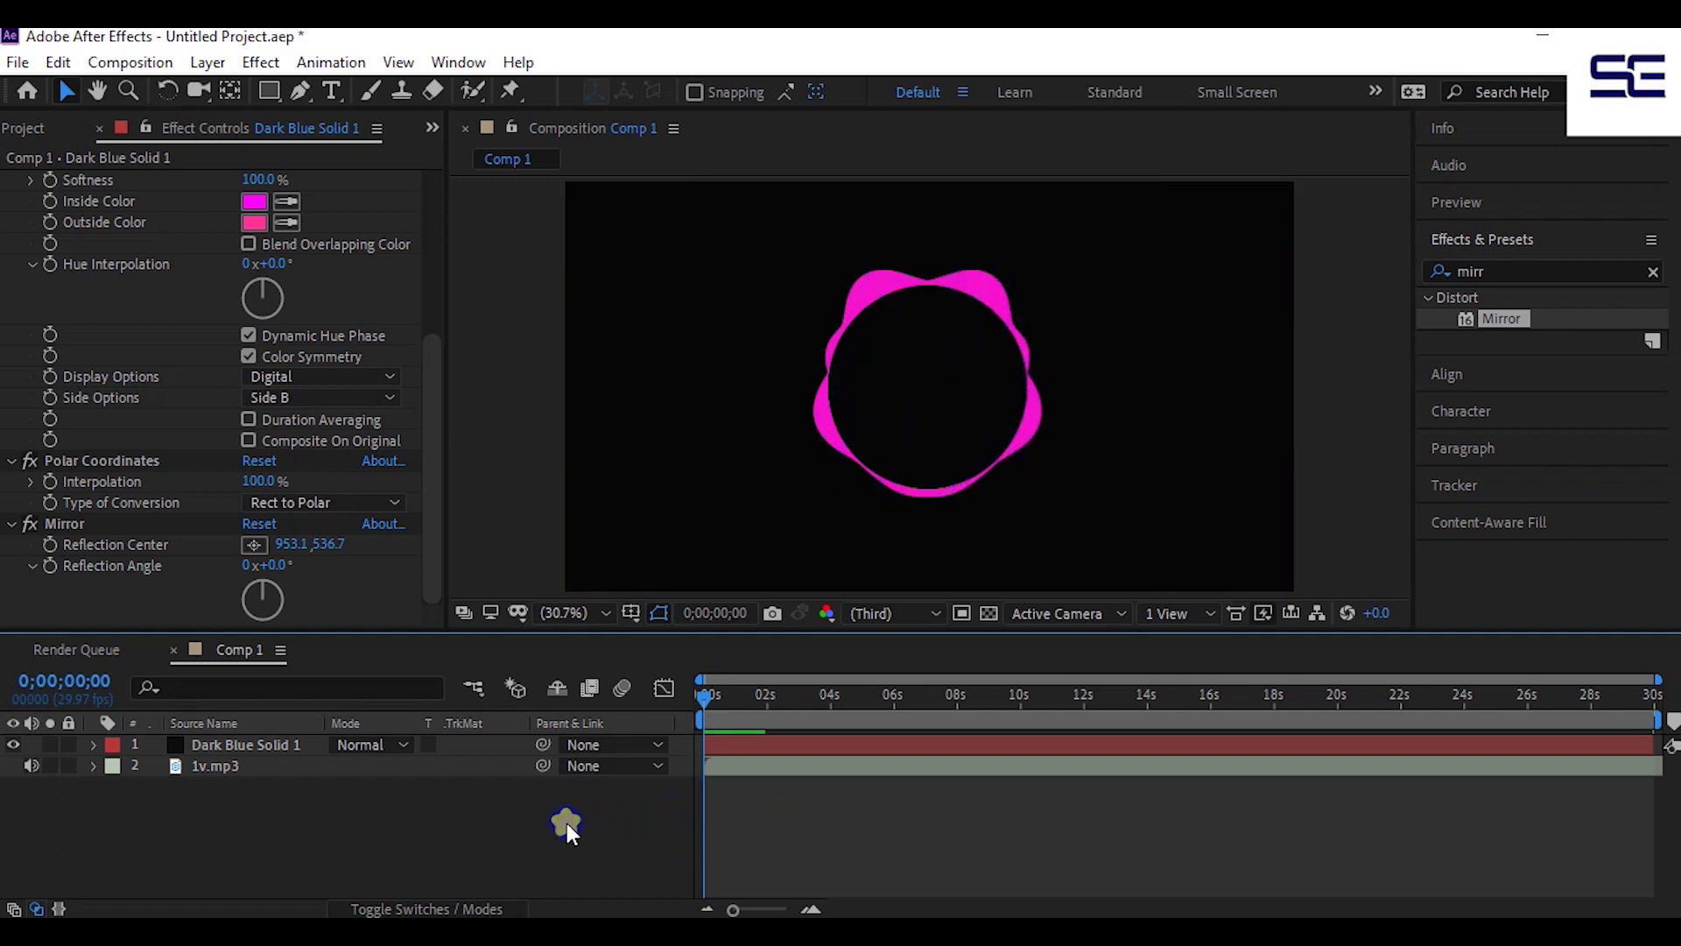
left_click(272, 741)
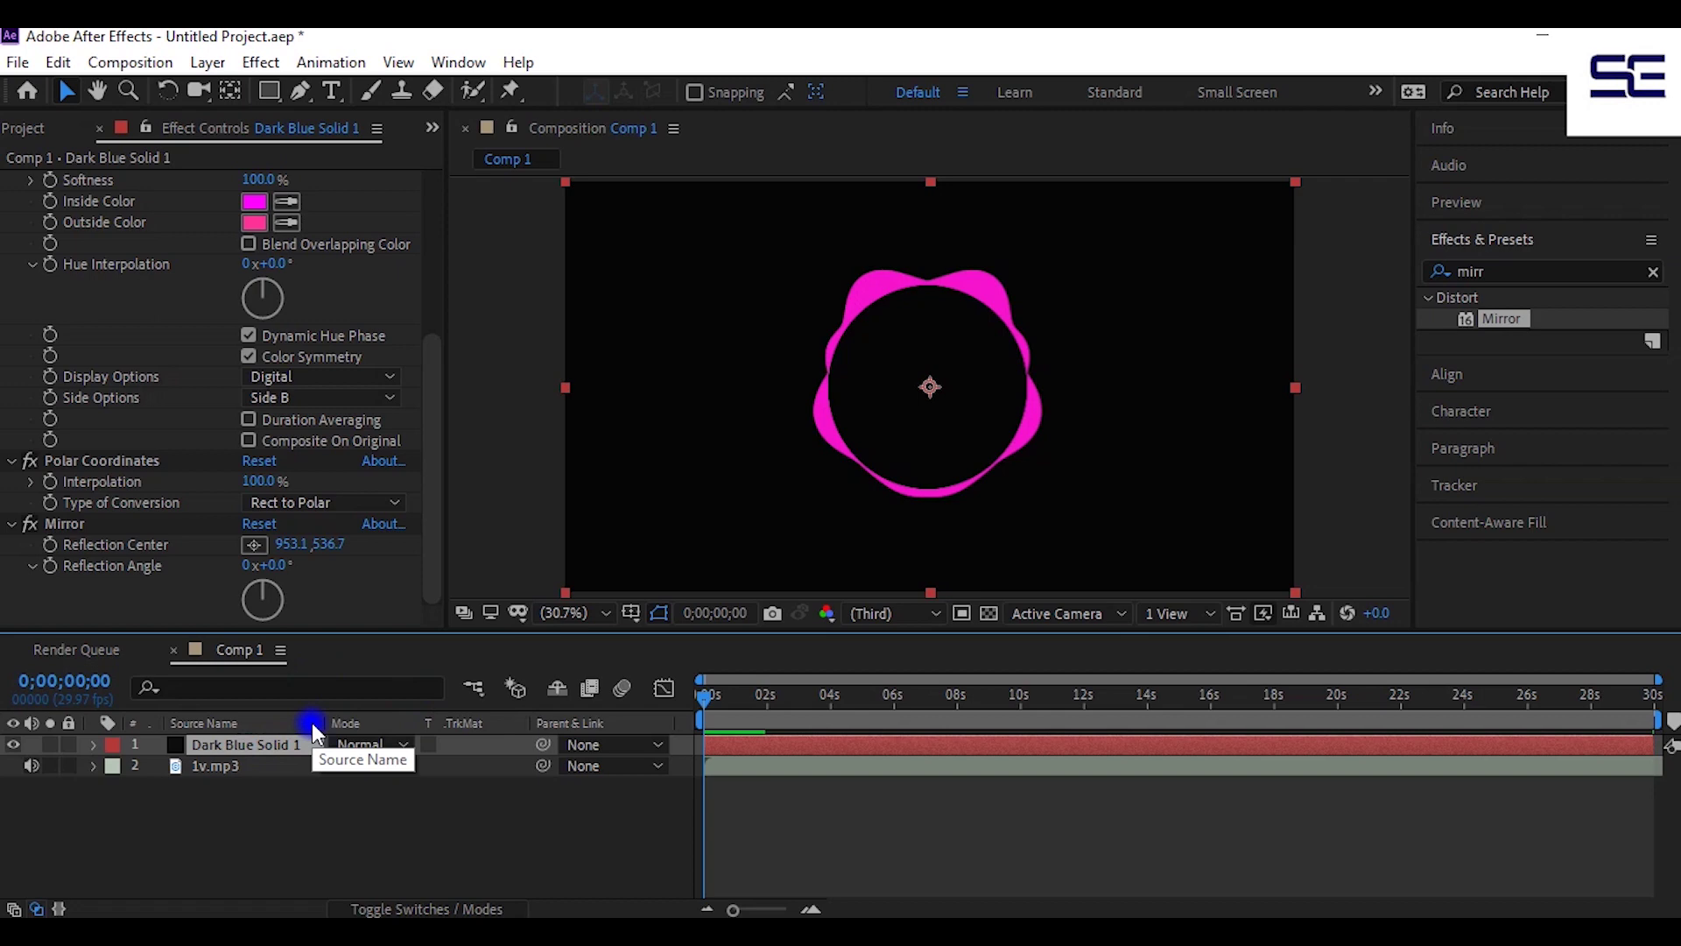
key("ctrl+d")
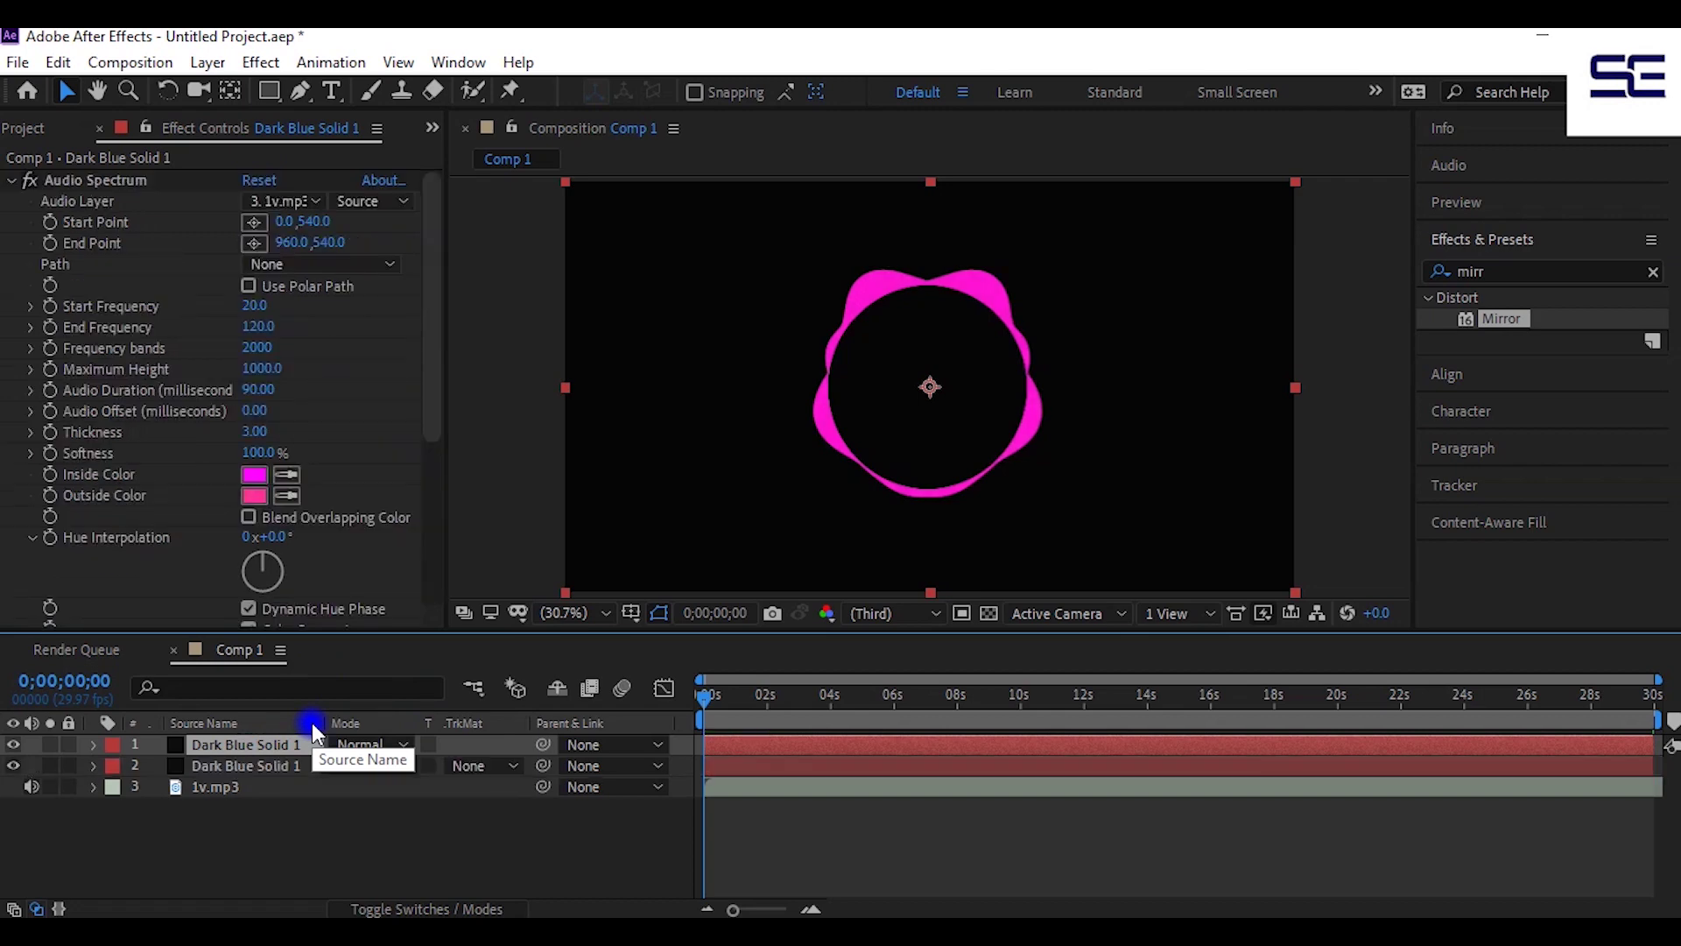
Switch the timeline's Source Name column to show Layer Name instead
left_click(265, 765)
left_click(258, 746)
left_click(249, 746)
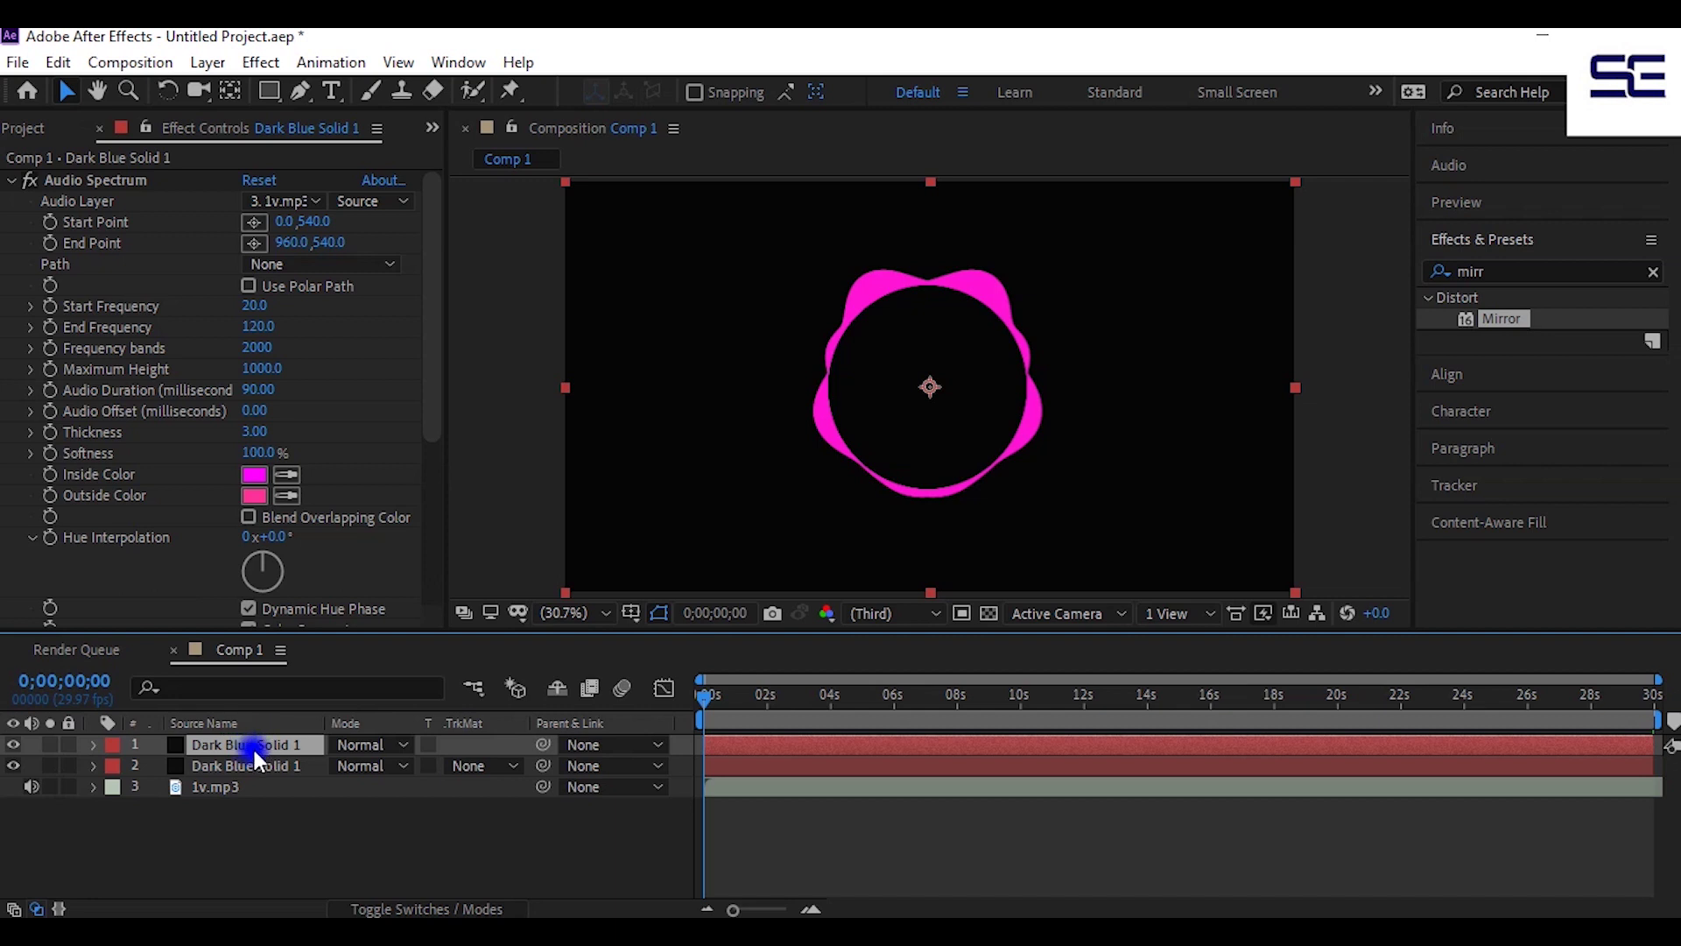
left_click(256, 760)
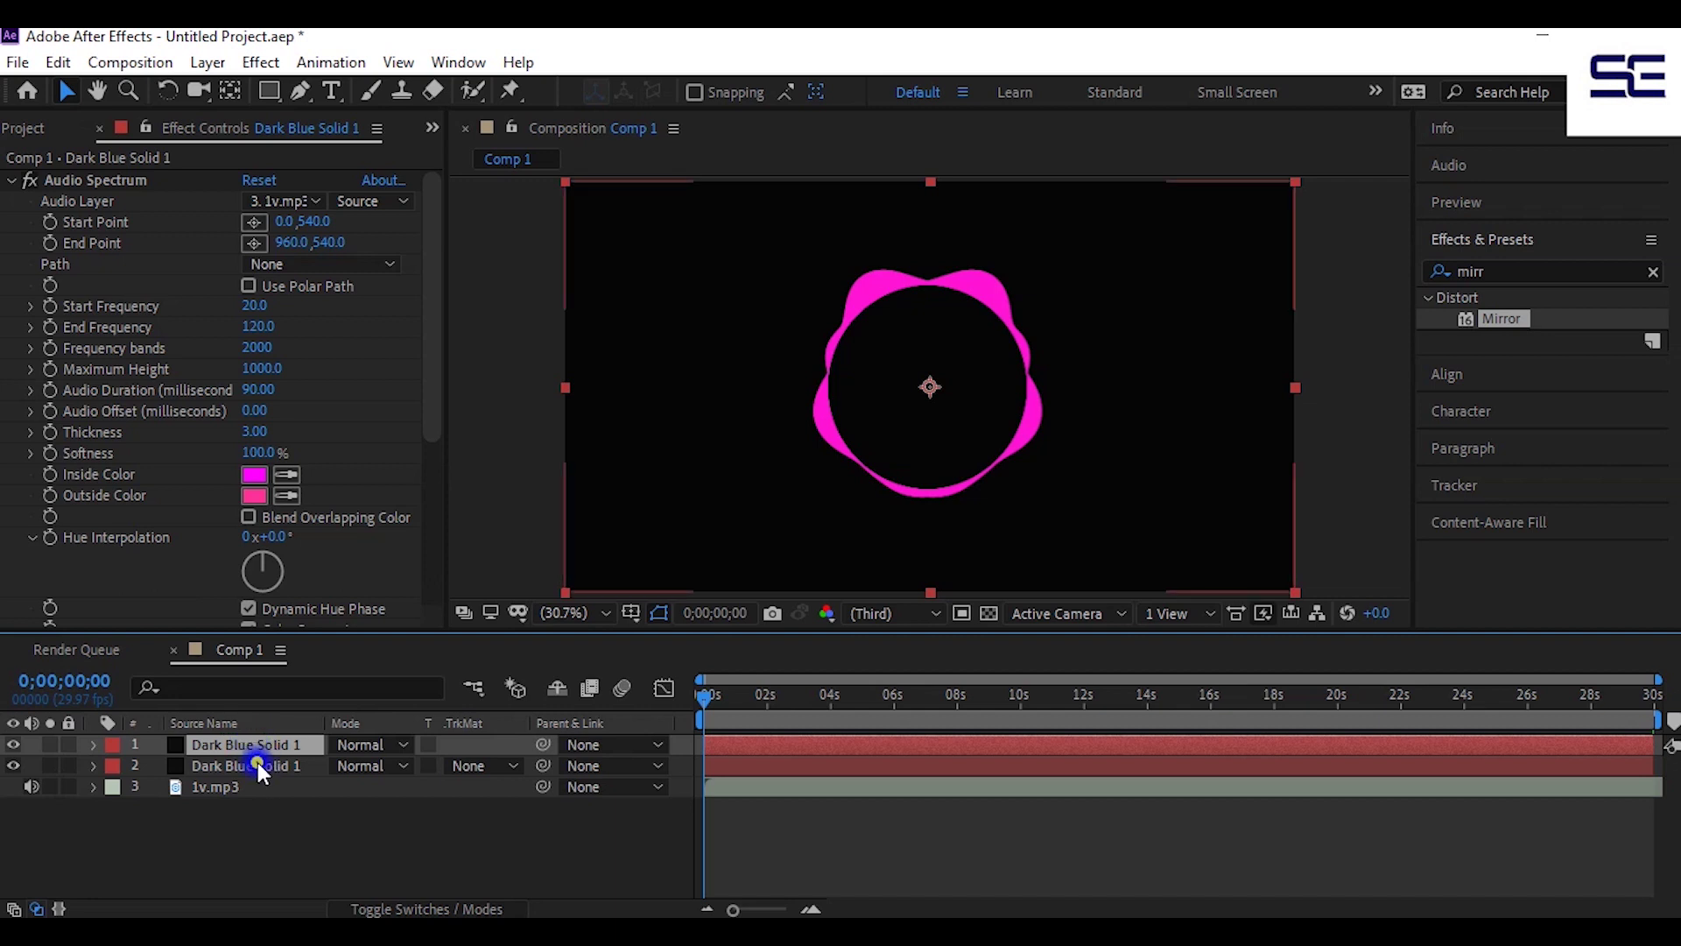
left_click(261, 759)
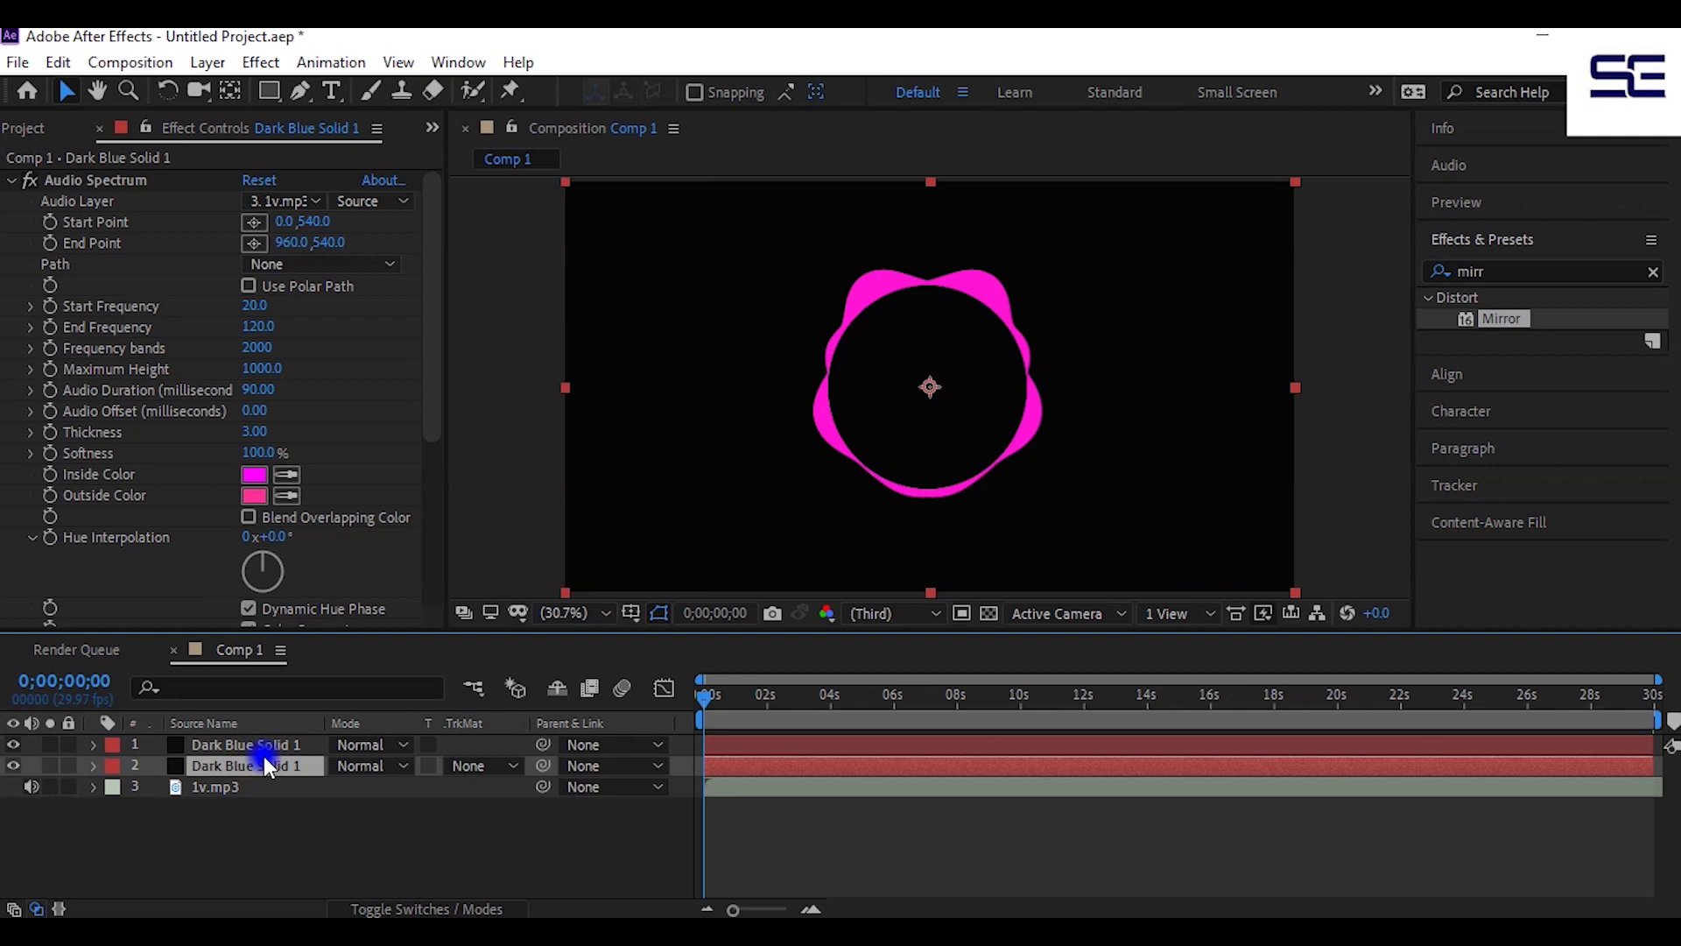
left_click(266, 729)
Select layer 1, the top Dark Blue Solid 1 spectrum layer
left_click(270, 747)
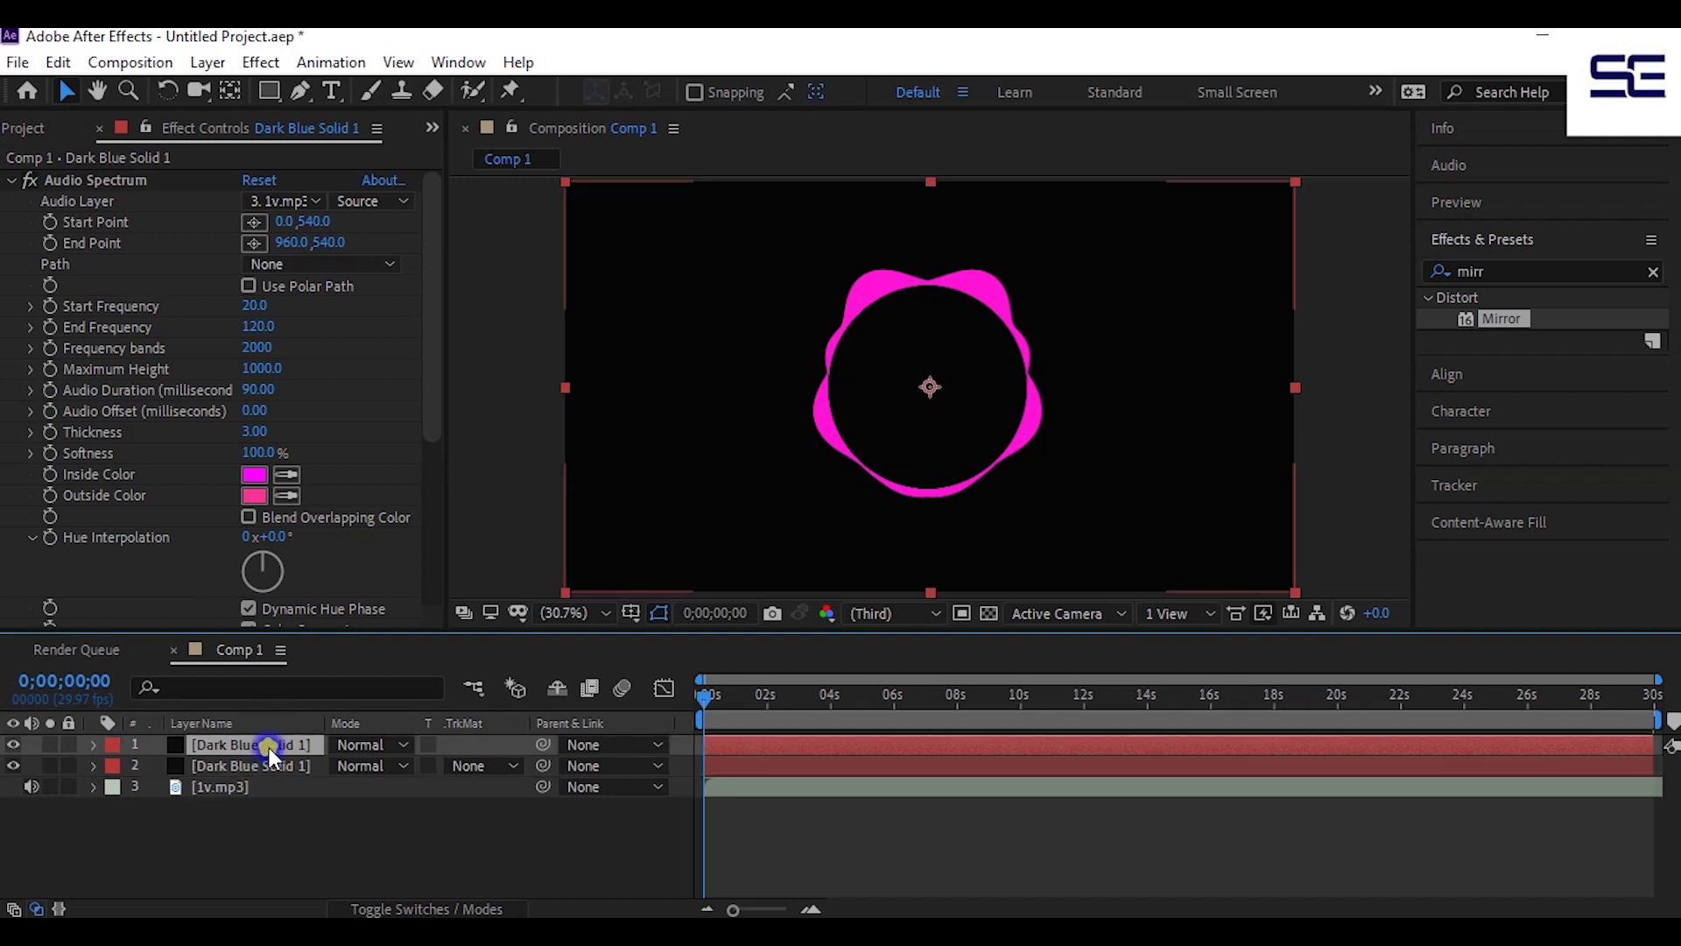
left_click(273, 849)
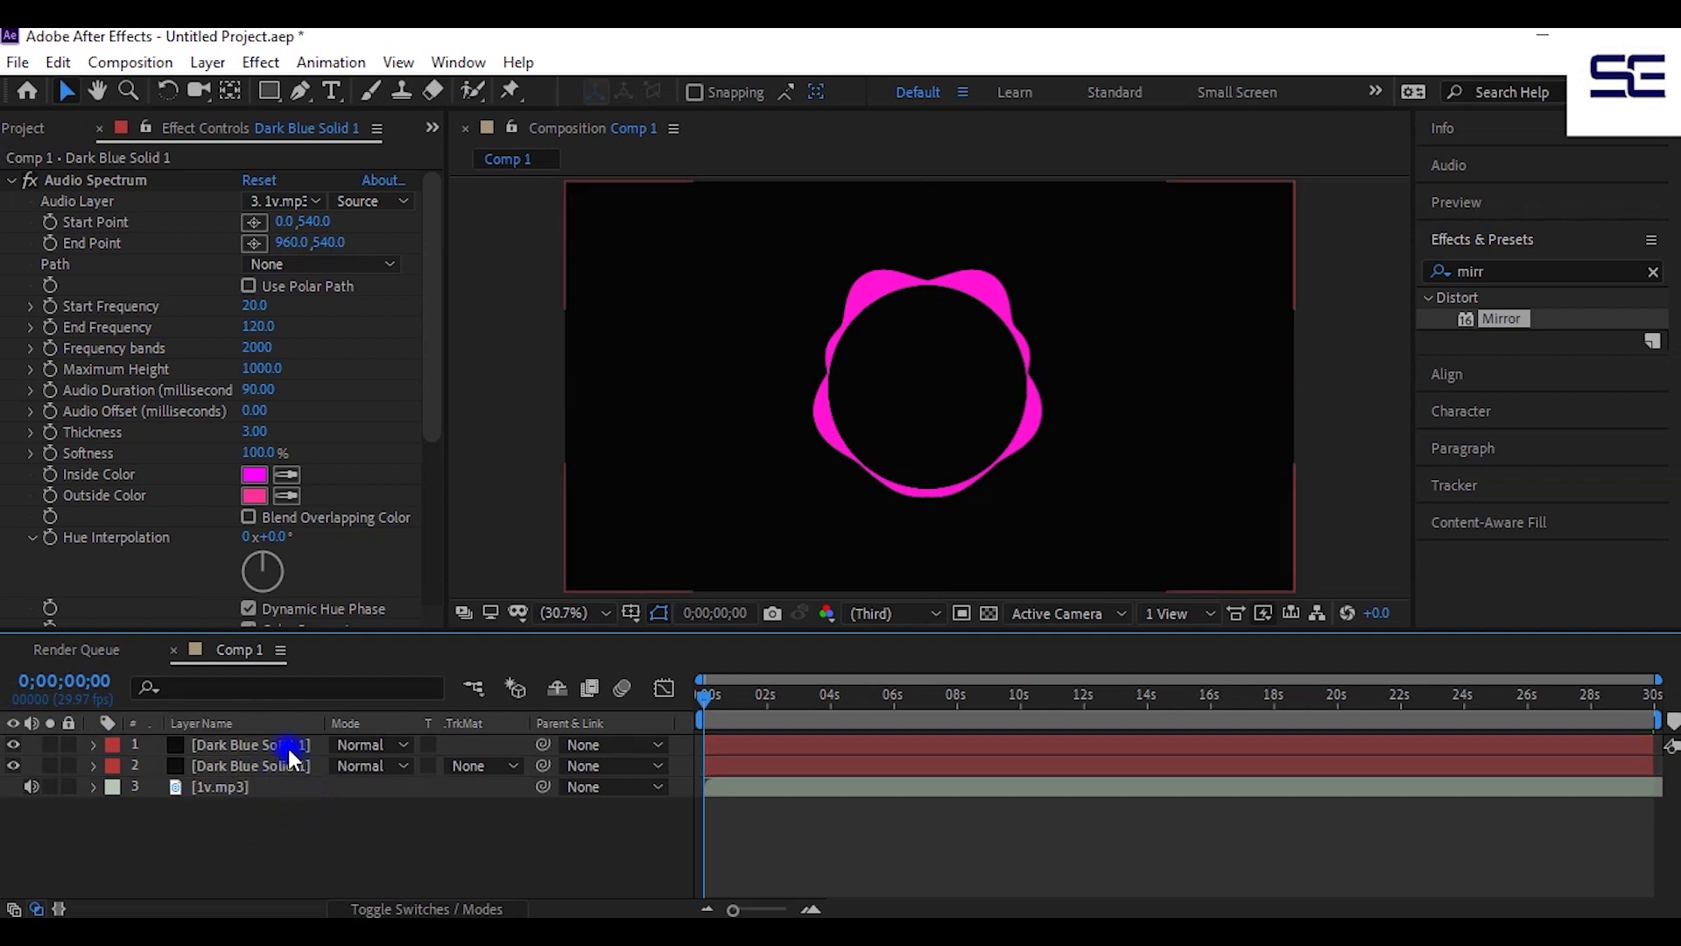
left_click(252, 745)
left_click(252, 742)
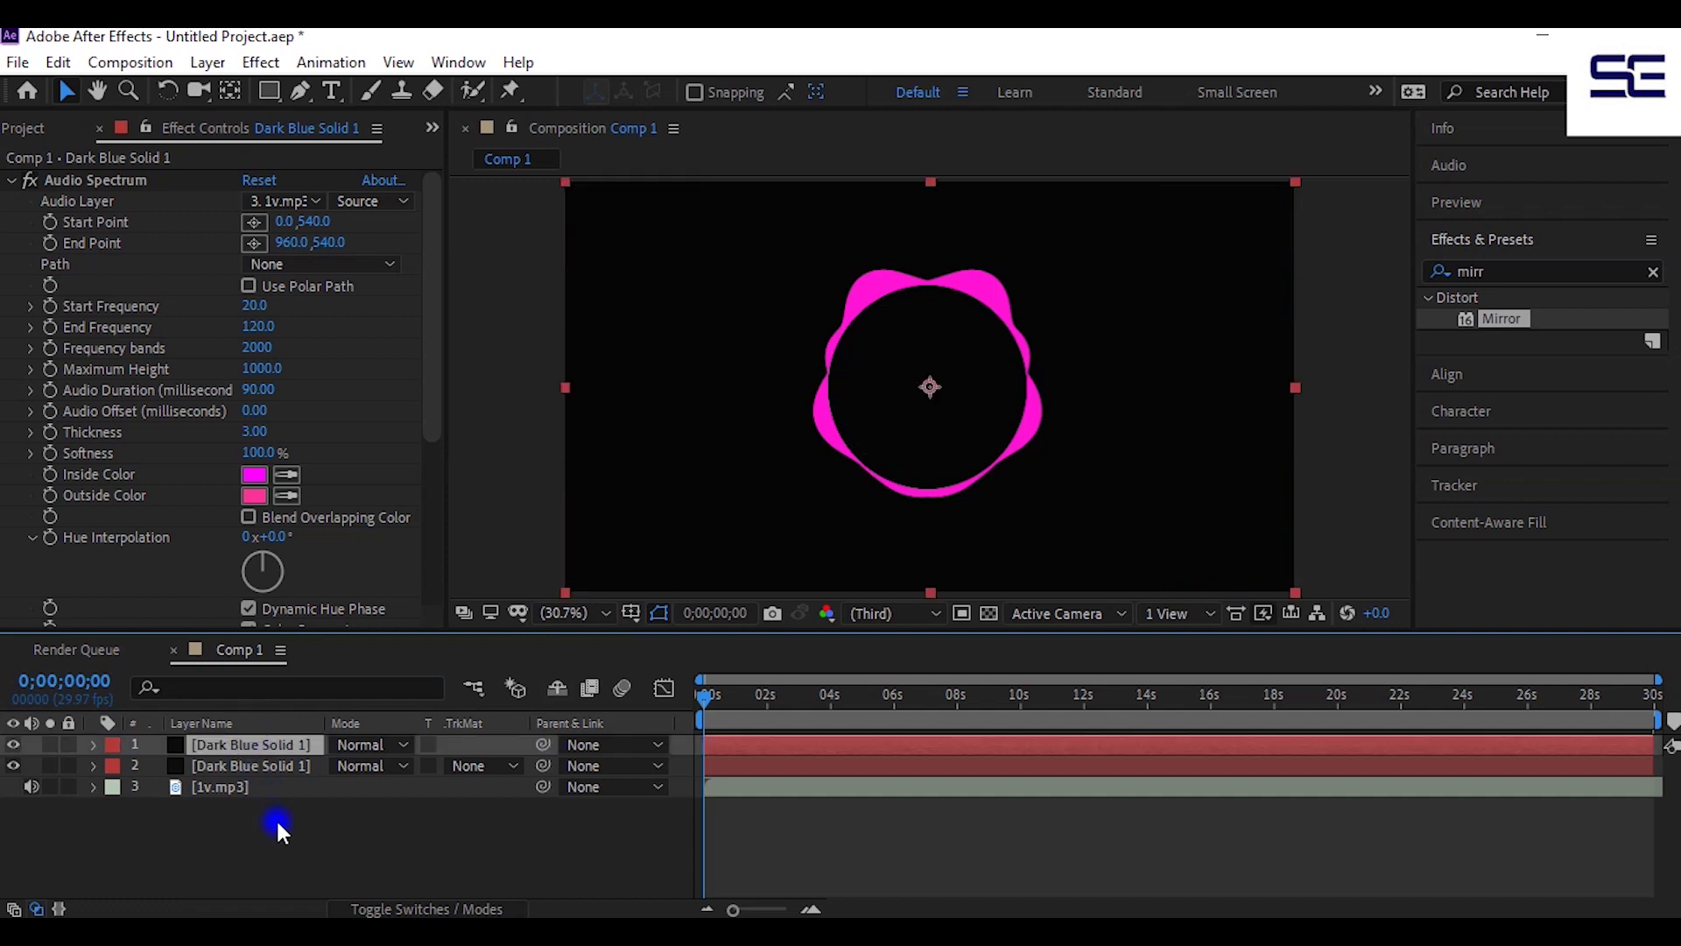
left_click(276, 817)
left_click(278, 749)
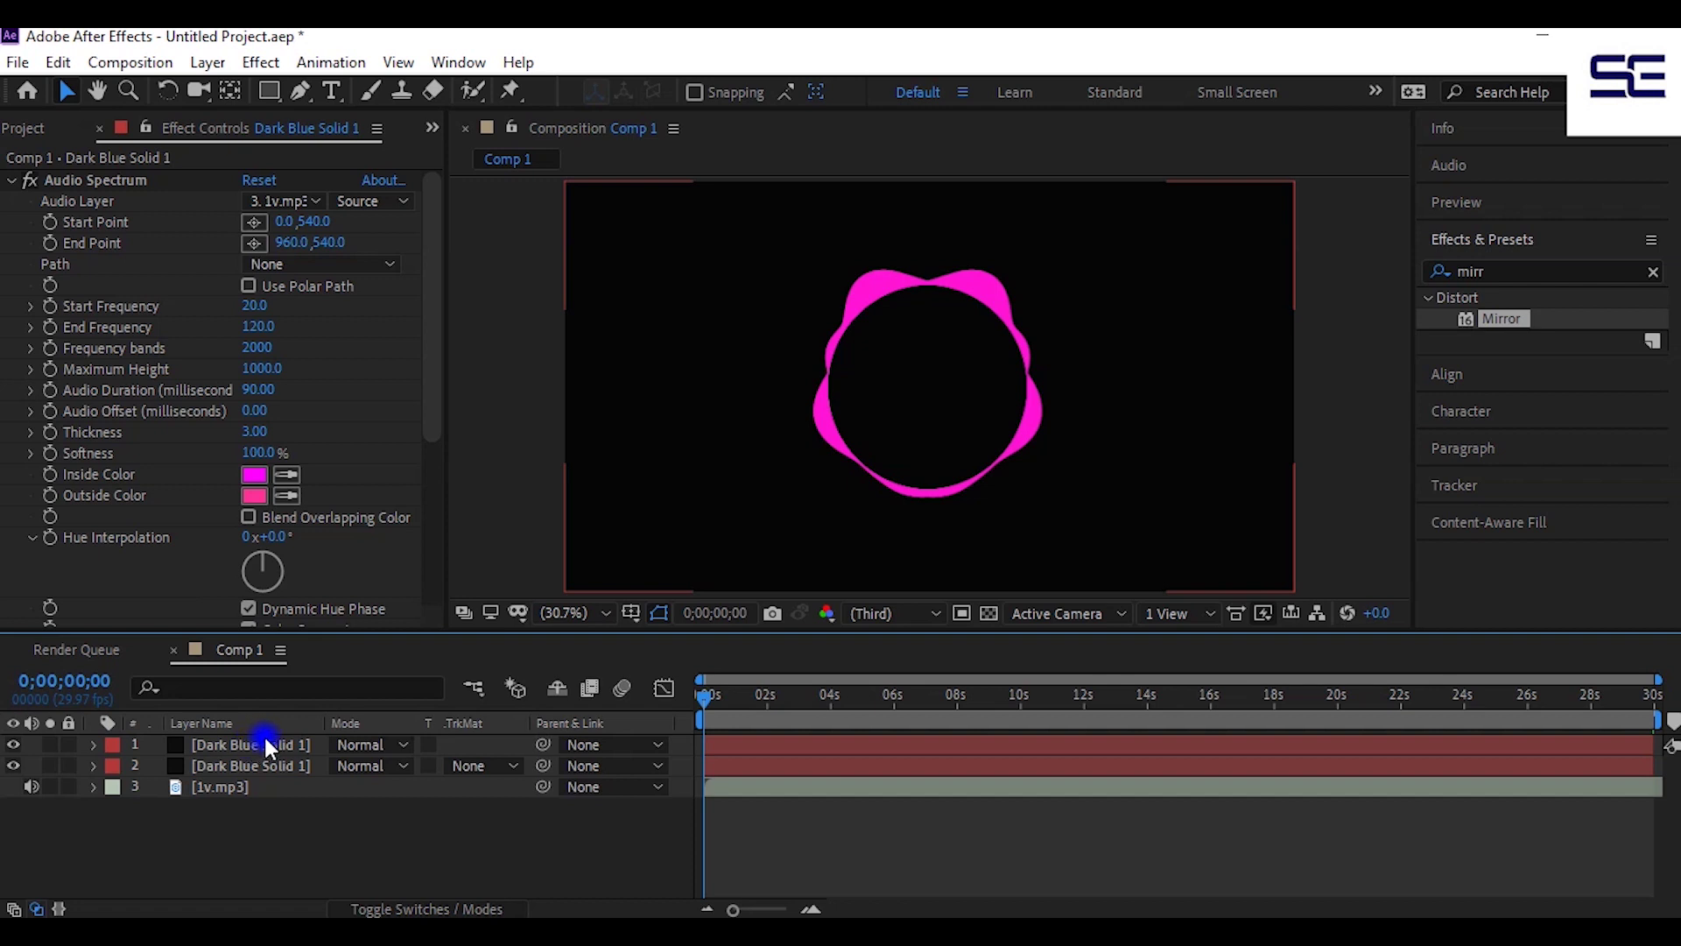
left_click(246, 744)
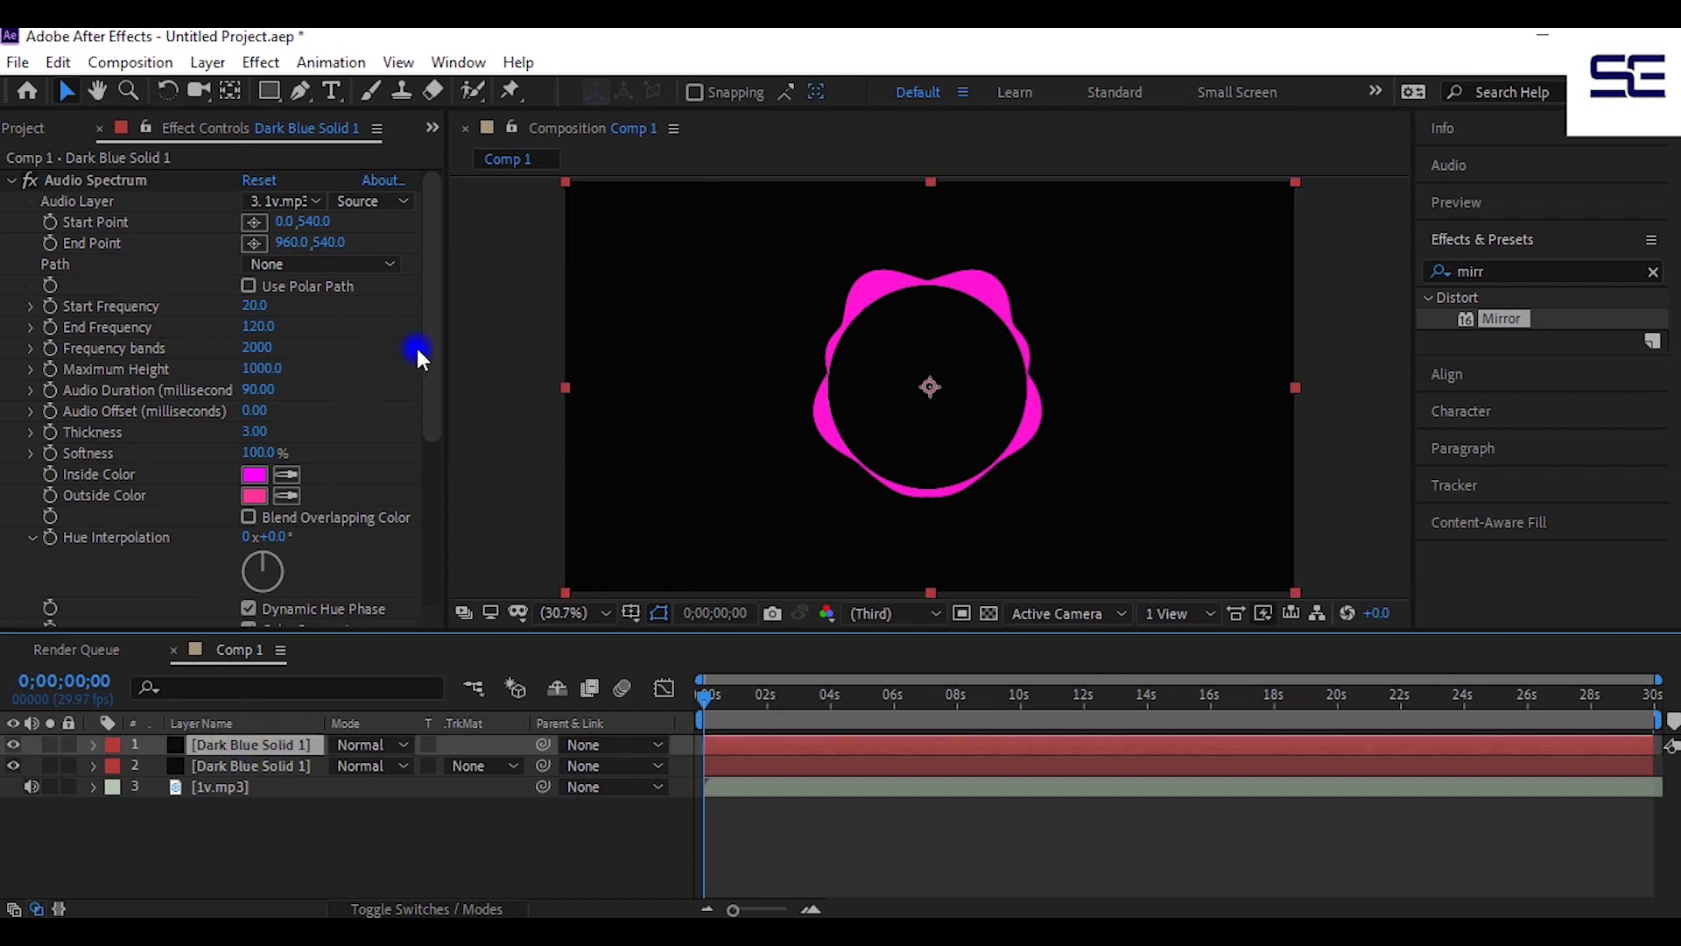
Set the Audio Spectrum to Start Frequency 120, End Frequency 2000 and 200 frequency bands
scroll(428, 325, "down", 3)
scroll(429, 341, "up", 3)
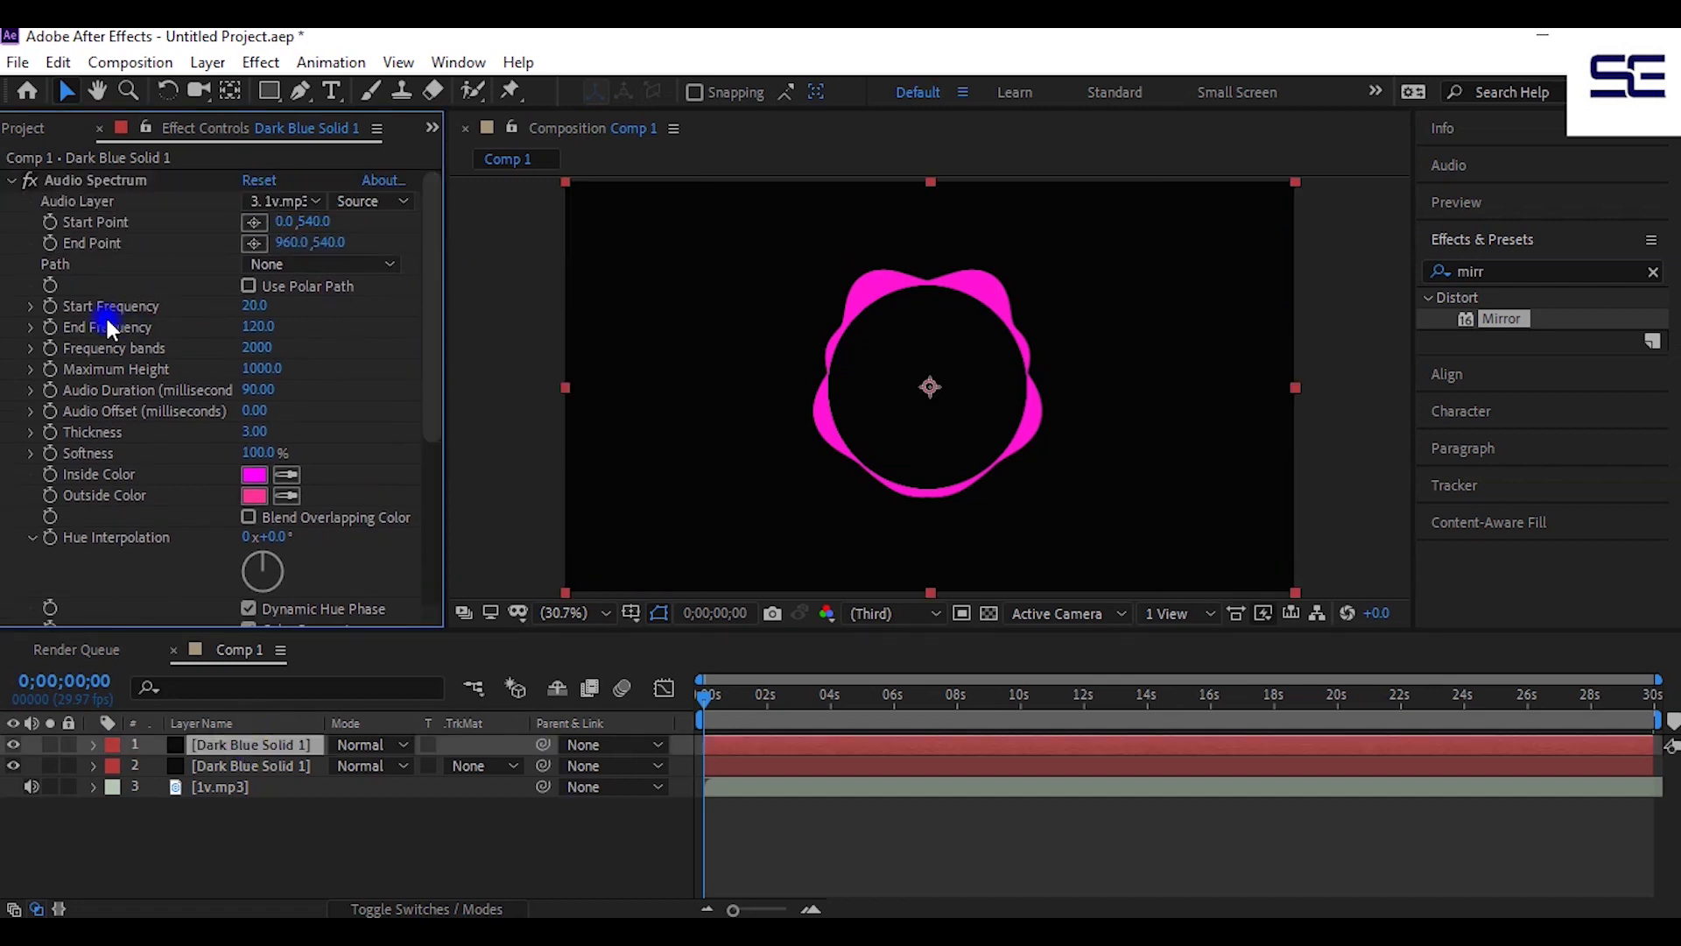
left_click(263, 310)
type("120")
left_click(280, 315)
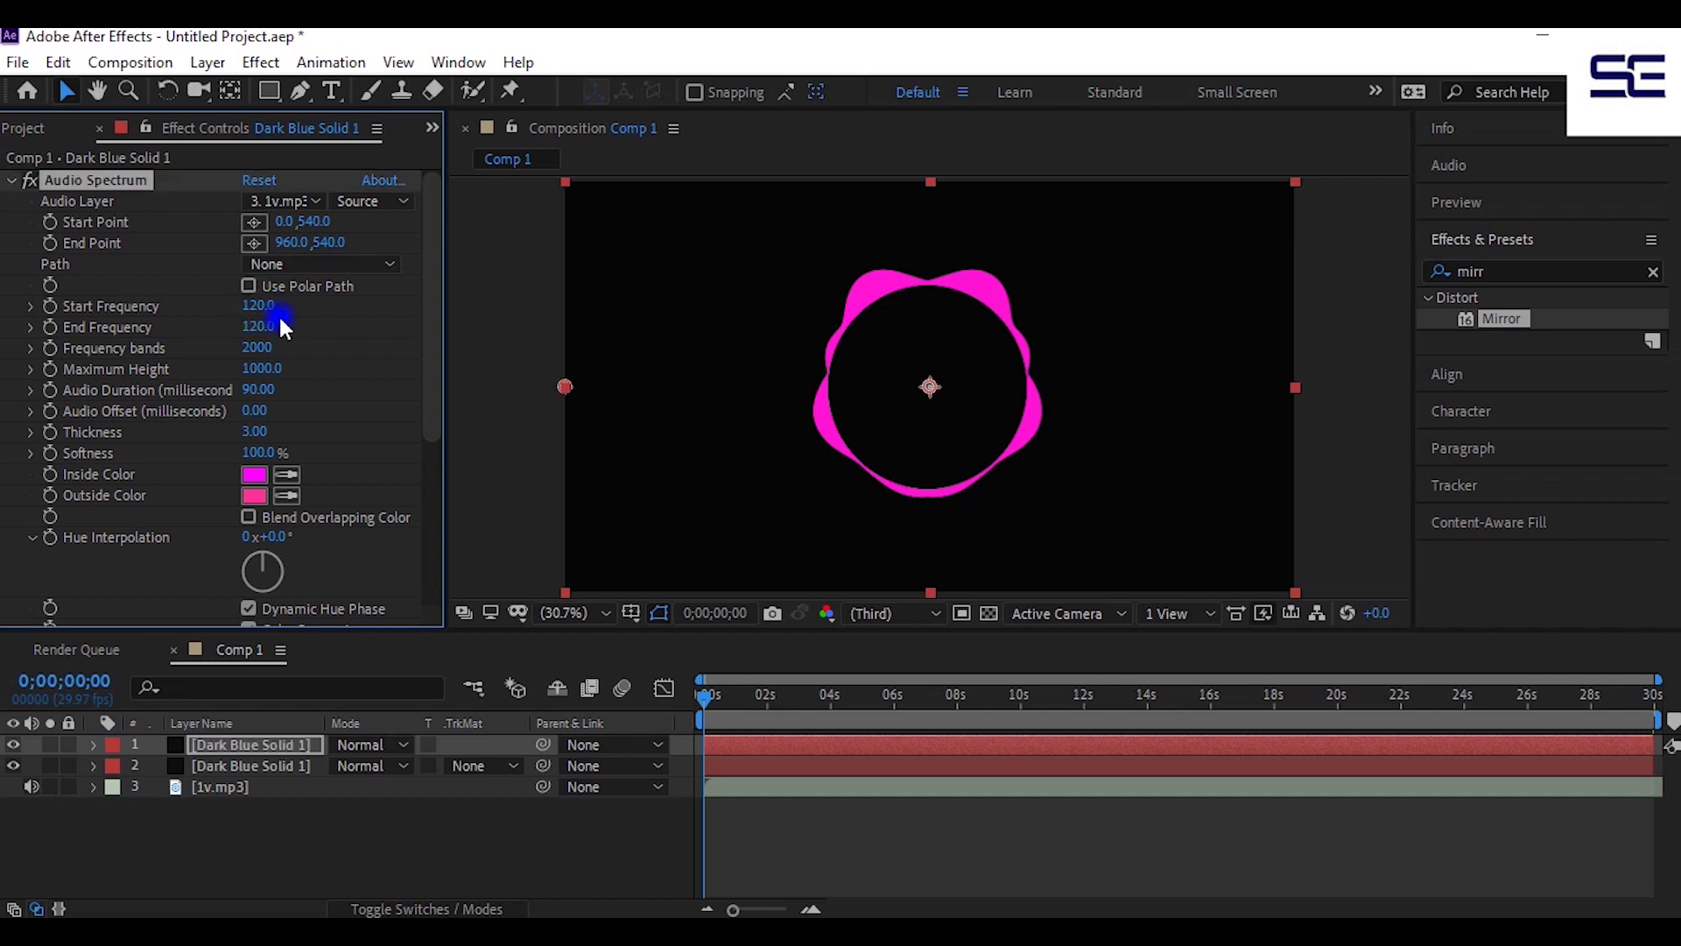
left_click(251, 329)
type("2000")
key("Return")
left_click(256, 349)
type("200")
key("Return")
Set the spectrum's Maximum Height to 4000 and Thickness to 2
left_click(260, 368)
type("2")
type("000")
left_click(260, 375)
left_click(273, 368)
type("4000")
key("Return")
left_click(278, 432)
type("2")
key("Return")
Scrub the timeline to check the bulging ring, then reselect layer 1
left_click(599, 839)
left_click_drag(711, 696, 740, 687)
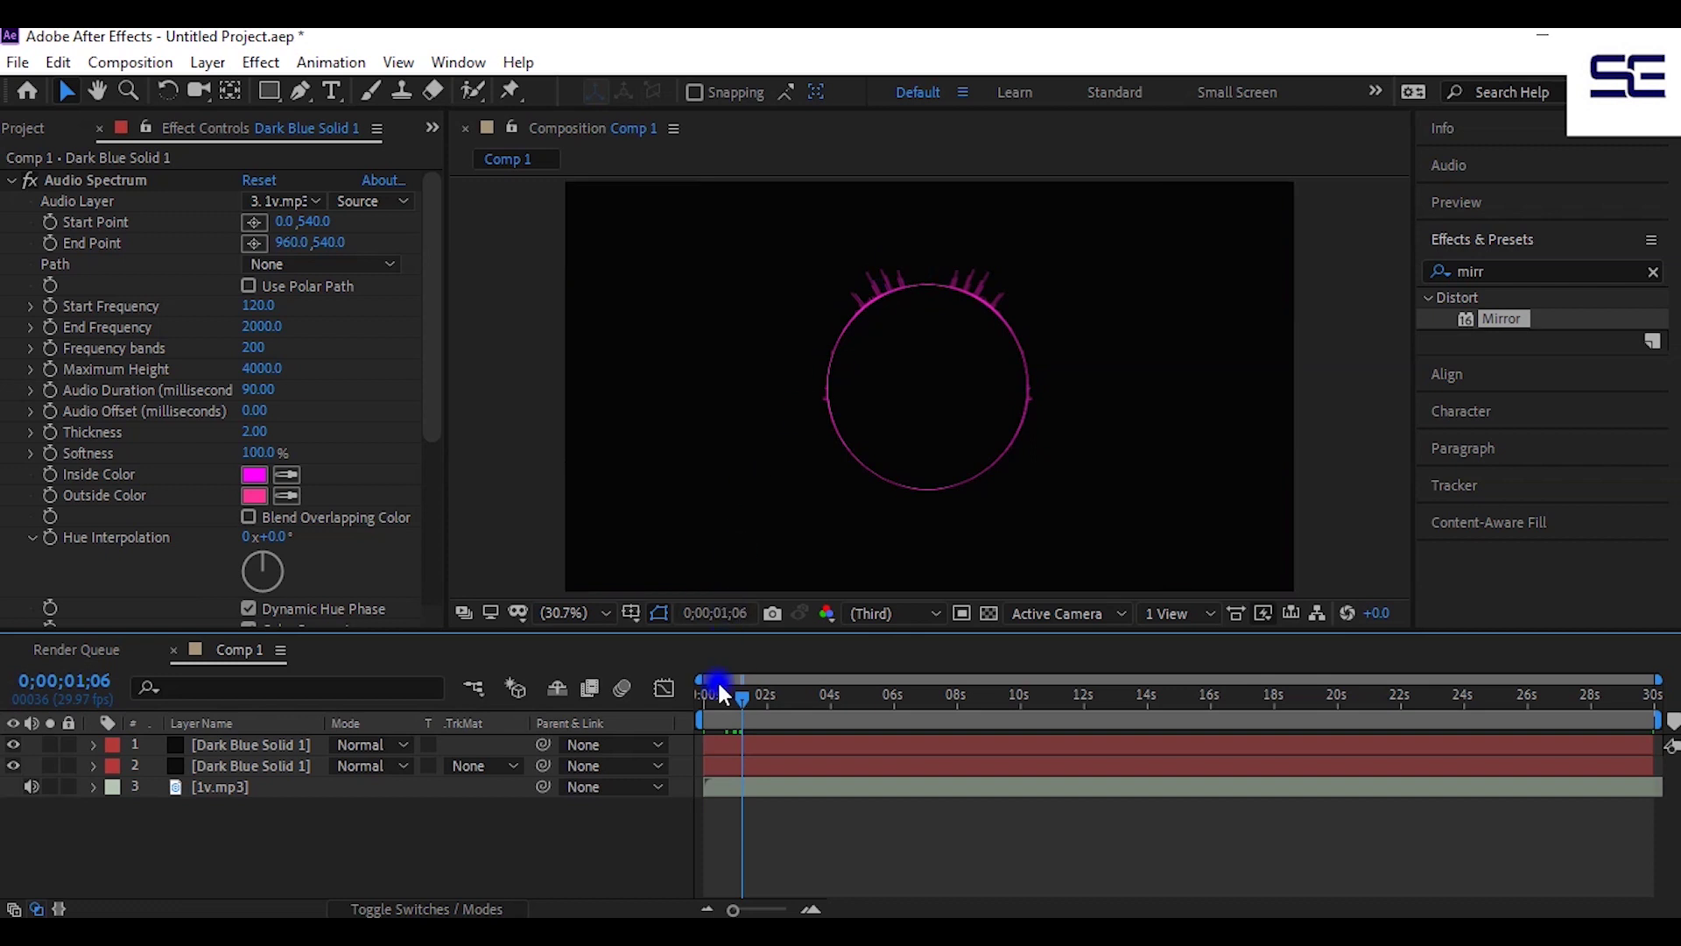
left_click_drag(744, 693, 762, 707)
left_click_drag(772, 698, 785, 697)
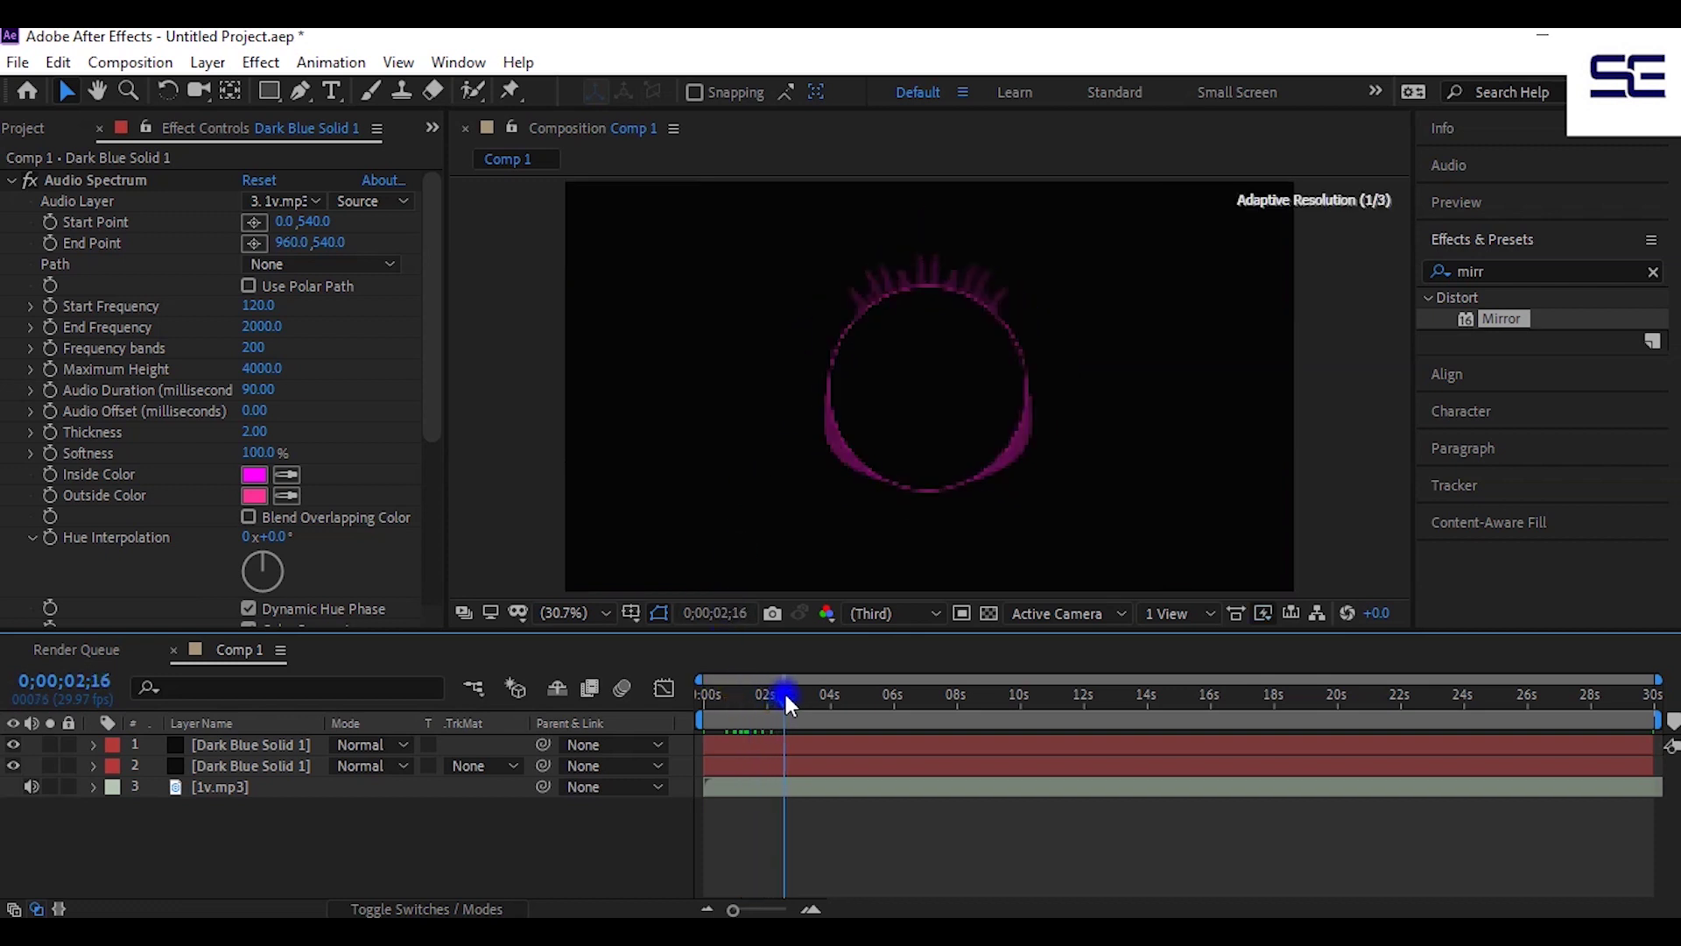
left_click(921, 315)
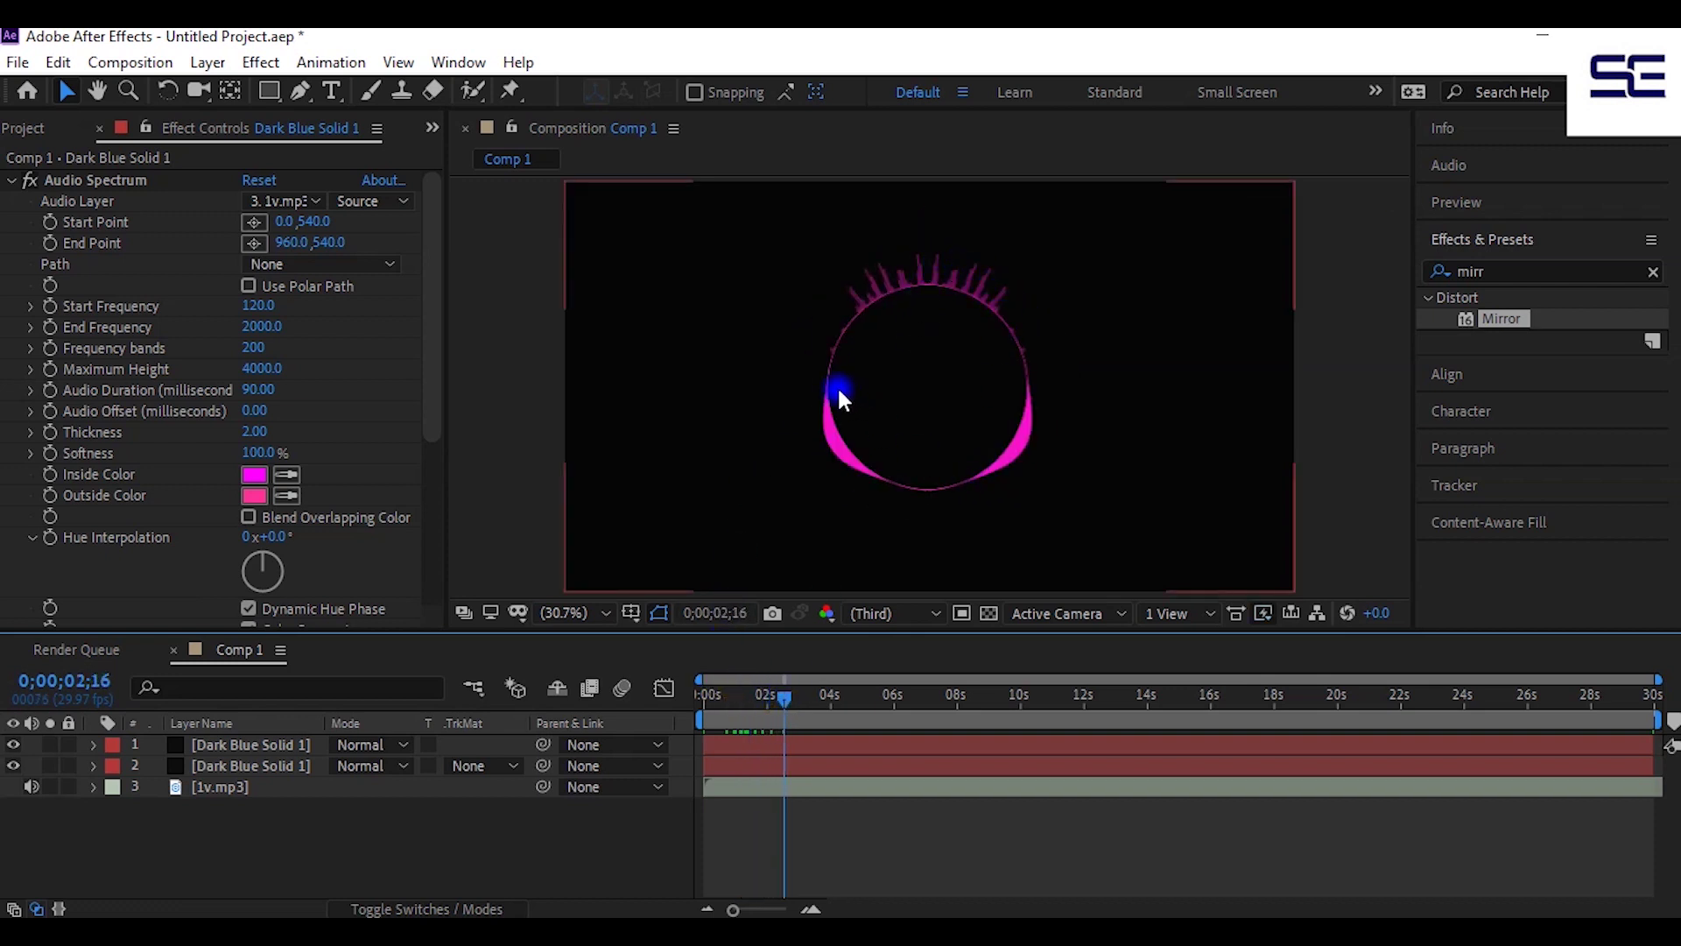
left_click(952, 352)
left_click_drag(783, 695, 722, 692)
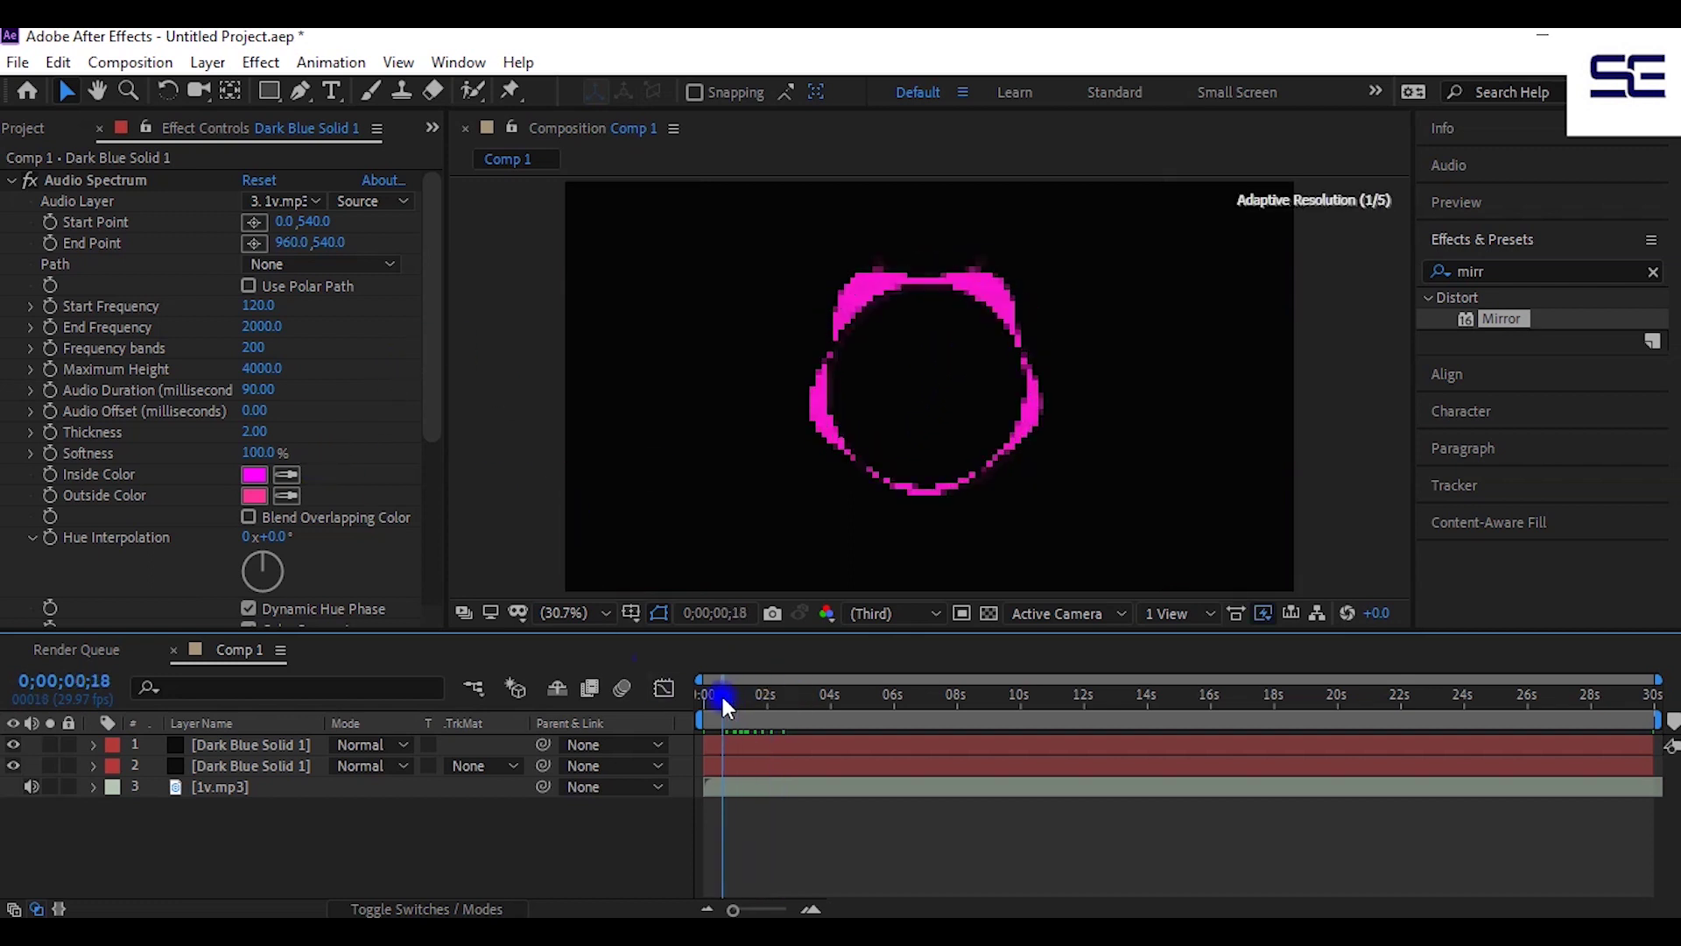
left_click_drag(438, 396, 434, 449)
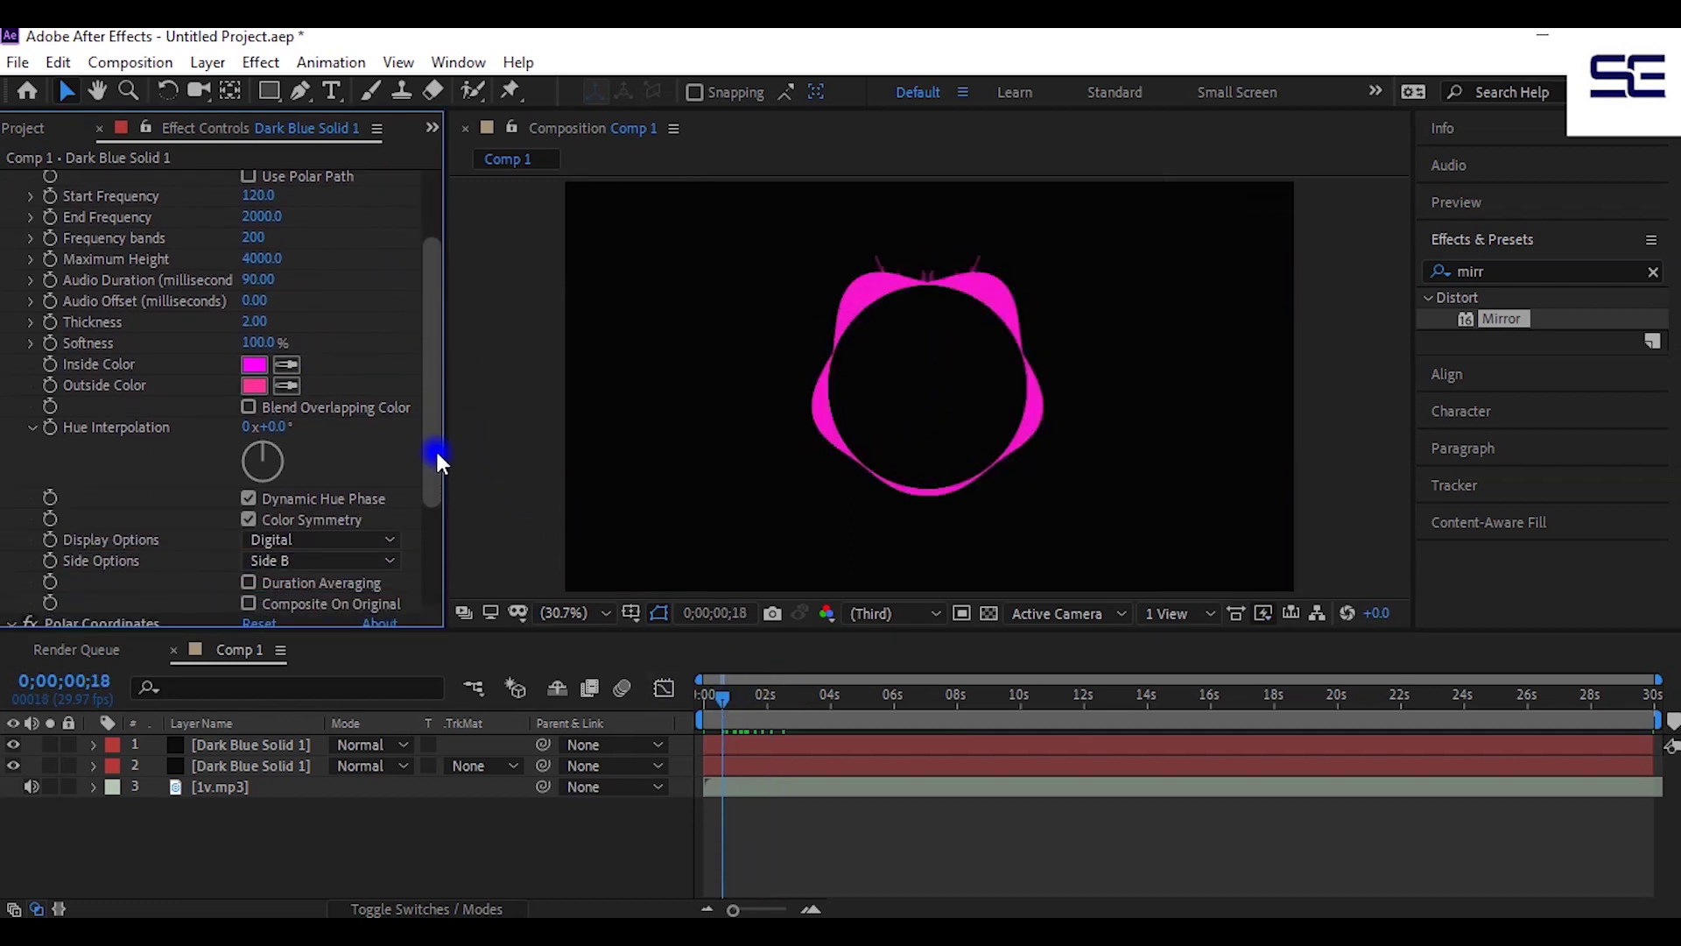
left_click(219, 753)
left_click(261, 745)
left_click(253, 745)
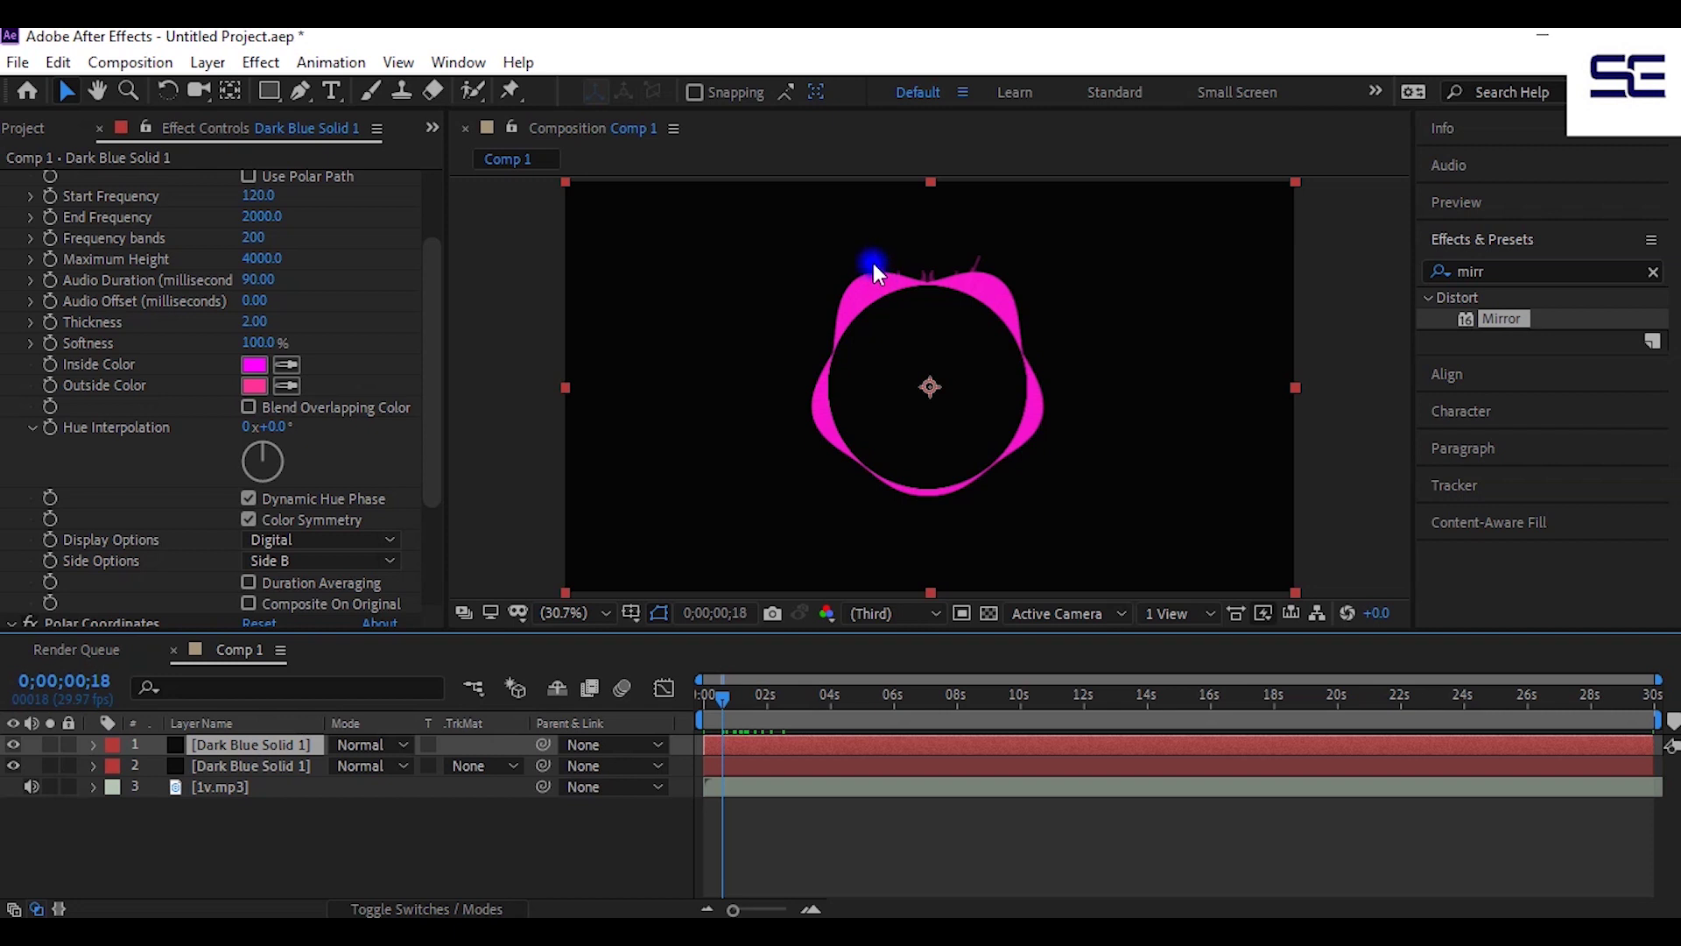
left_click(254, 365)
left_click(559, 346)
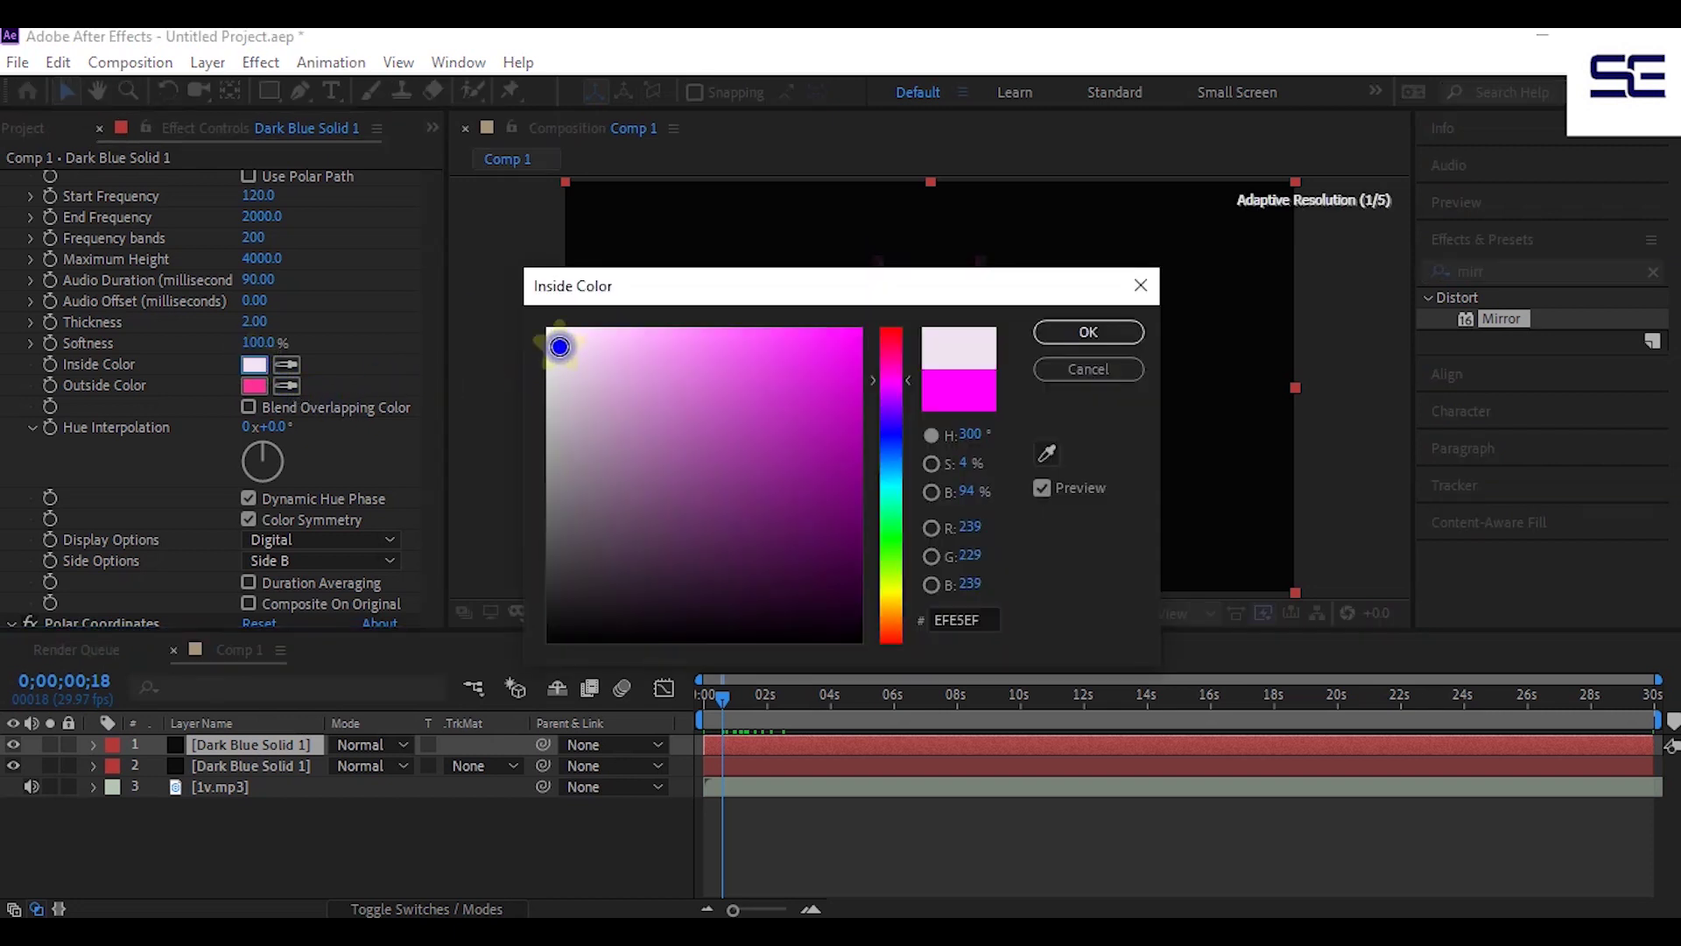
left_click(1082, 331)
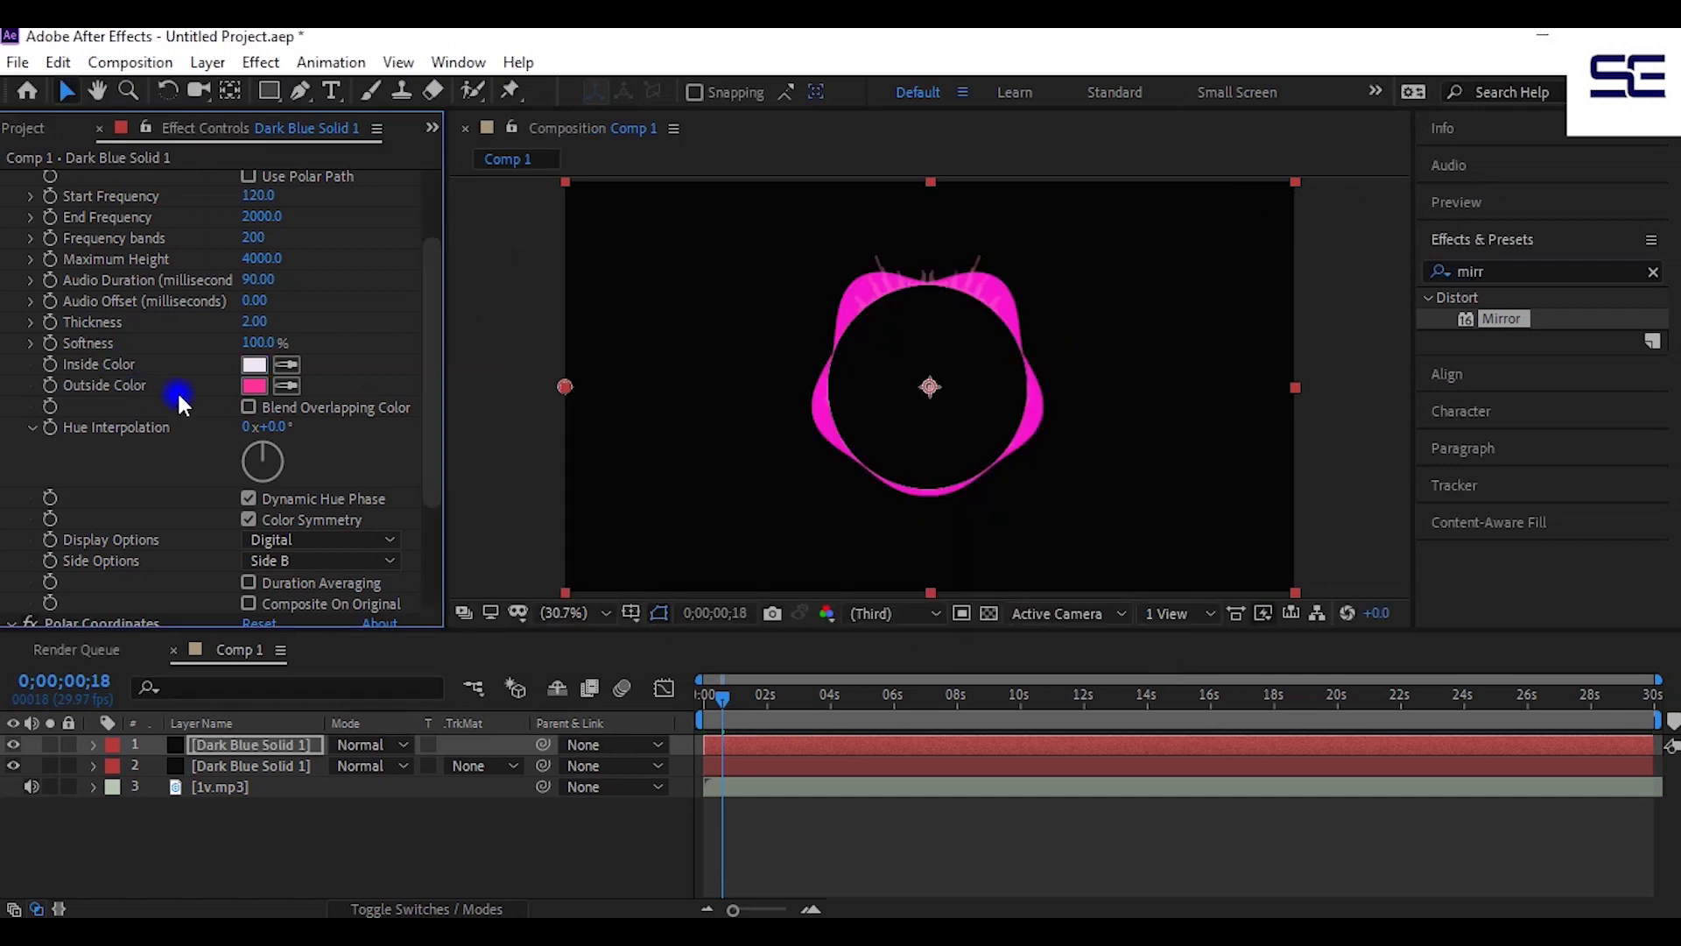
left_click(252, 386)
left_click_drag(605, 333, 568, 342)
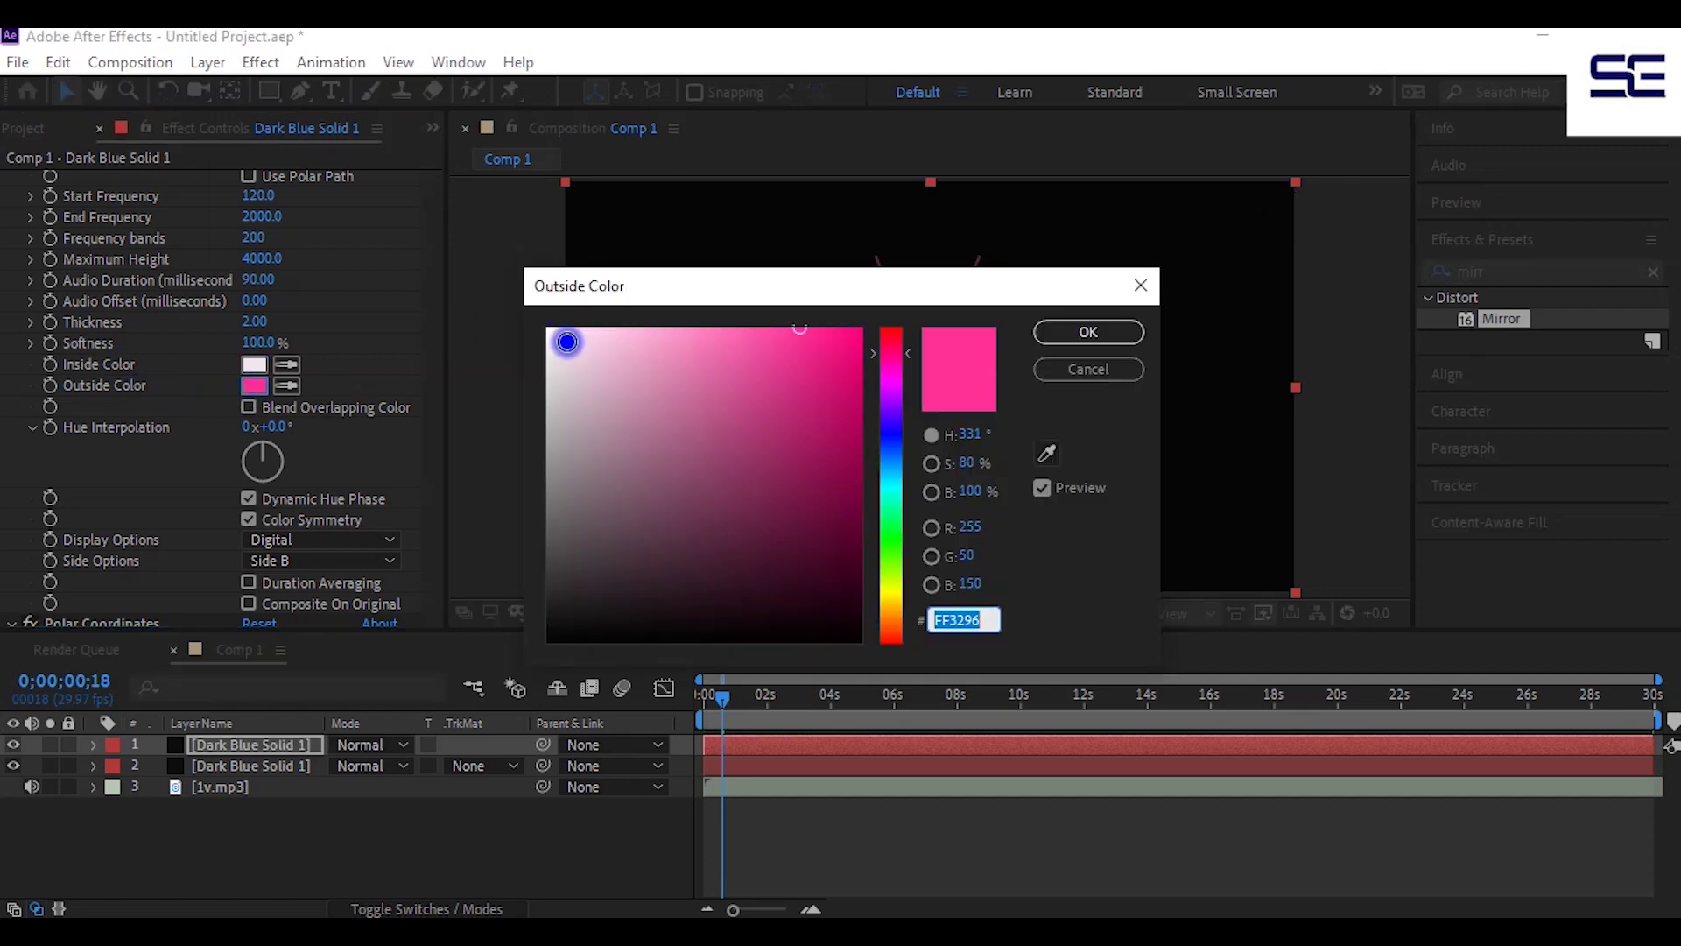
left_click(1065, 331)
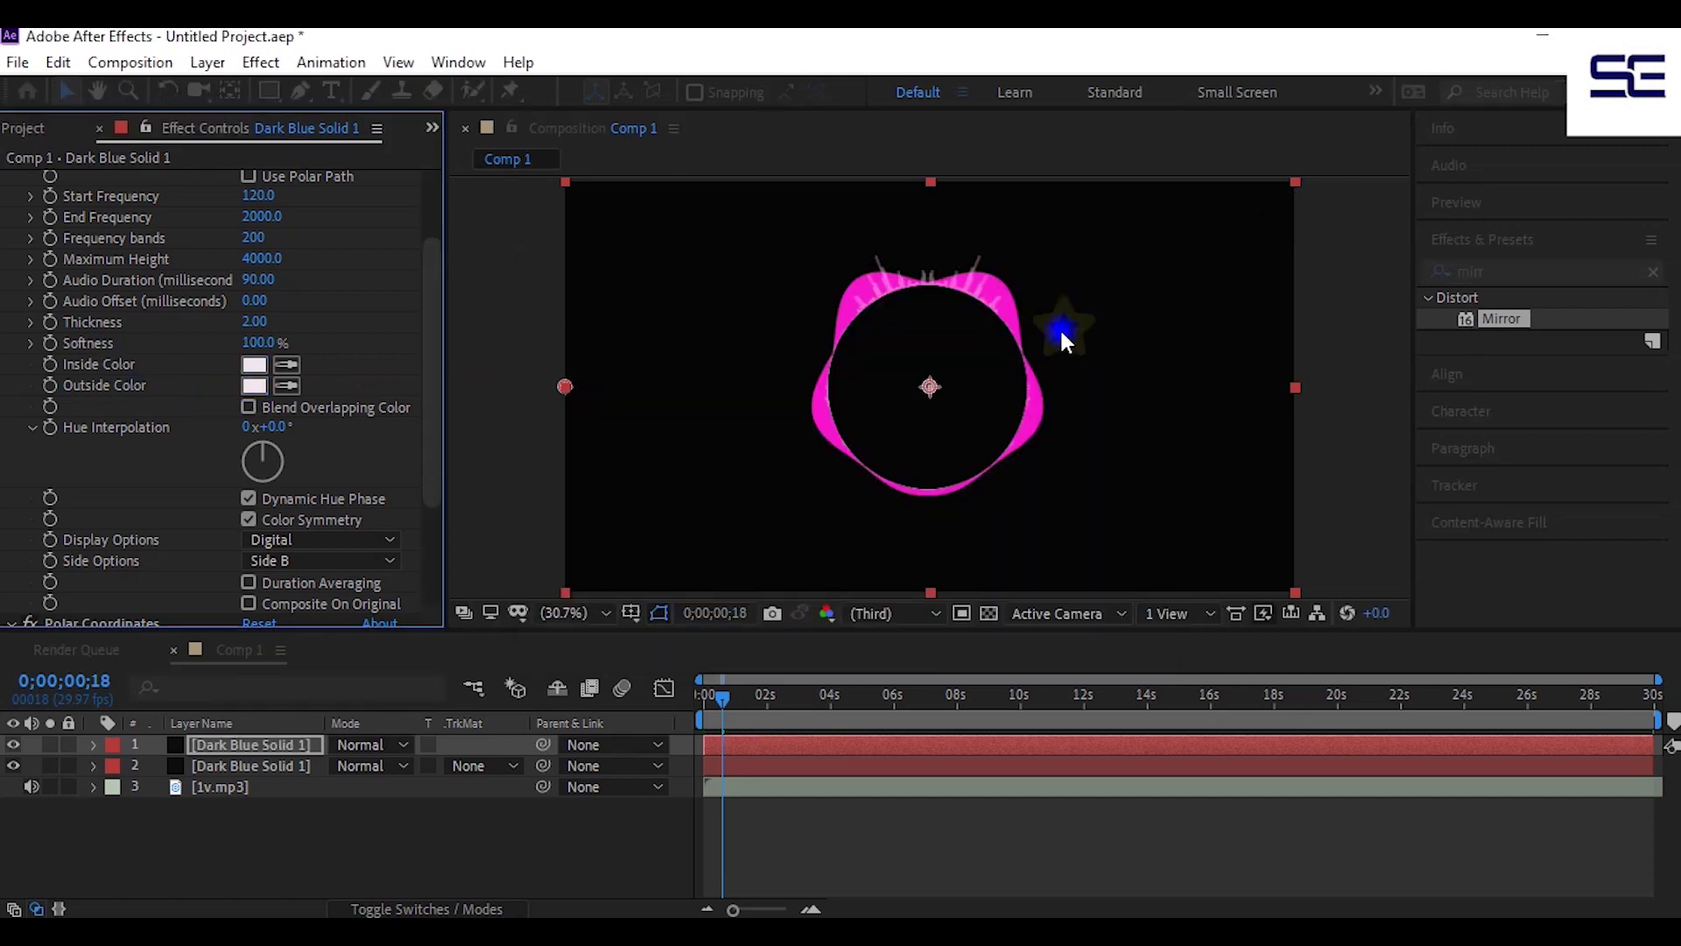
left_click(905, 837)
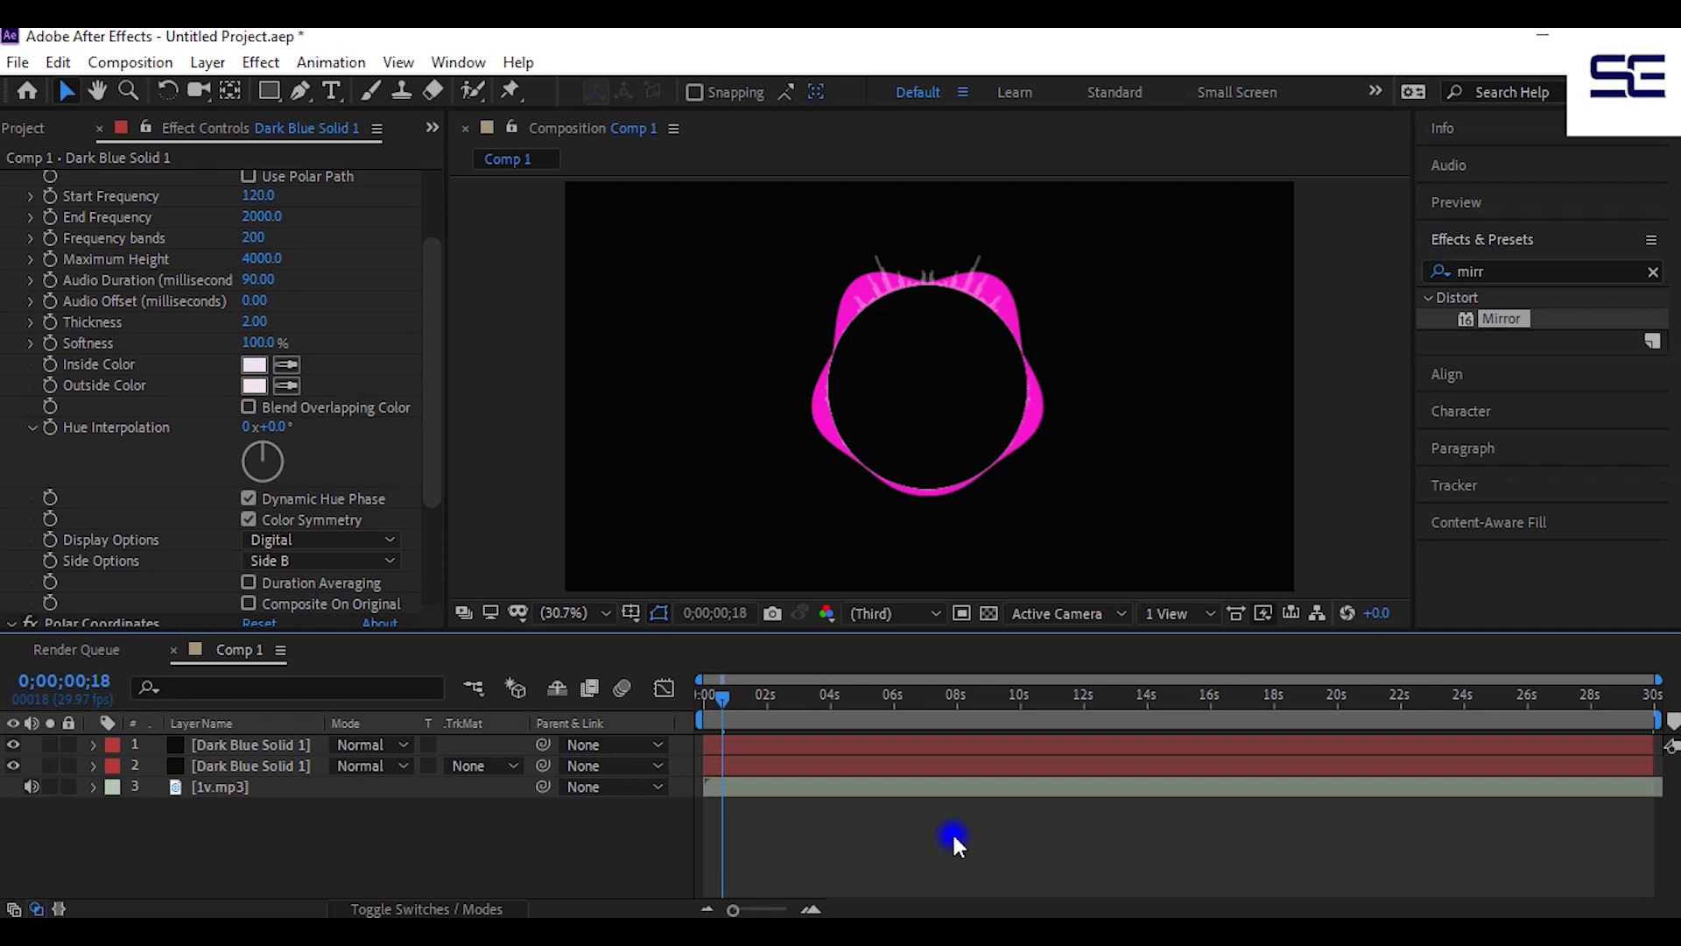
left_click_drag(724, 694, 691, 696)
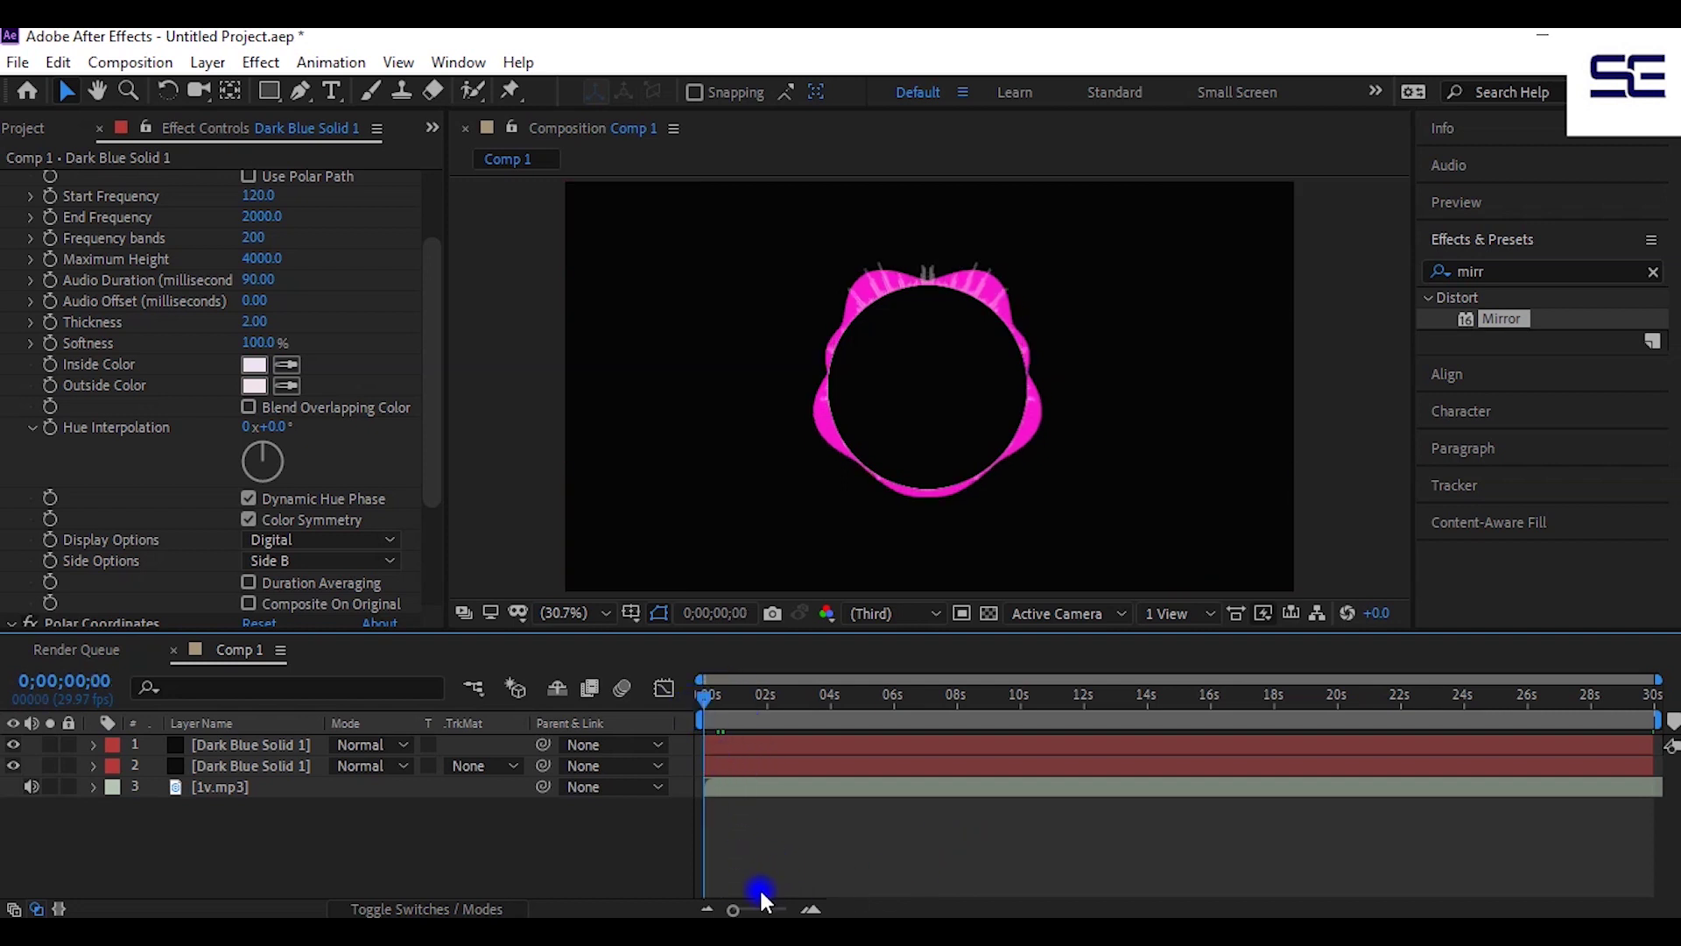
key("space")
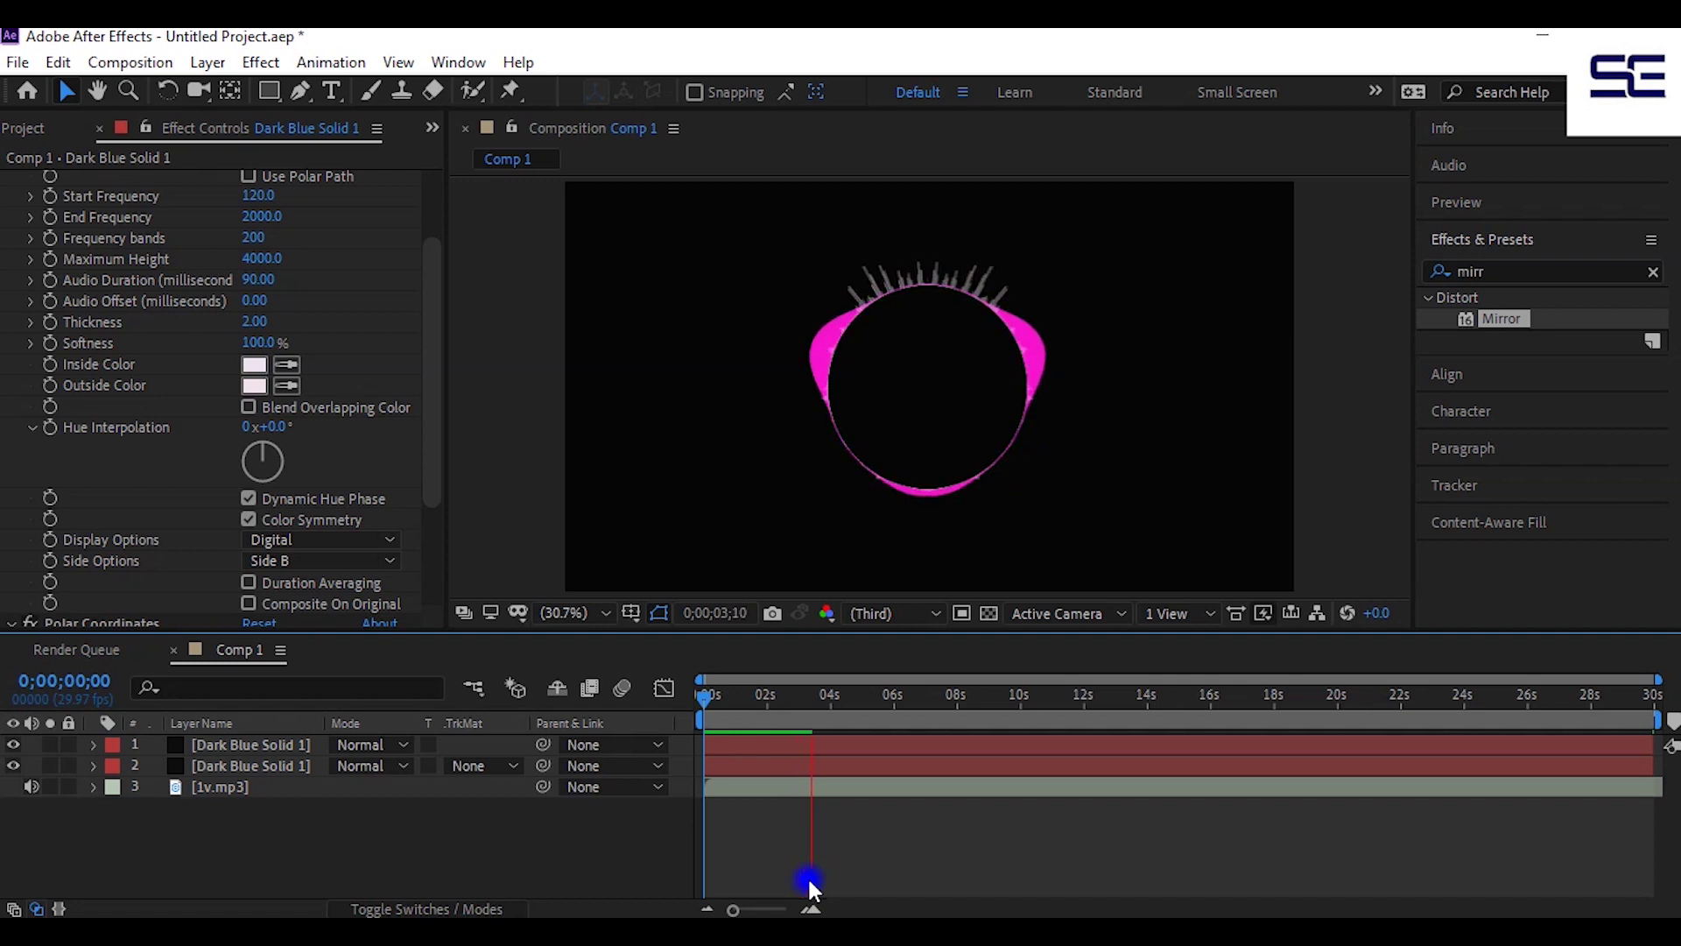
key("space")
left_click_drag(832, 701, 689, 706)
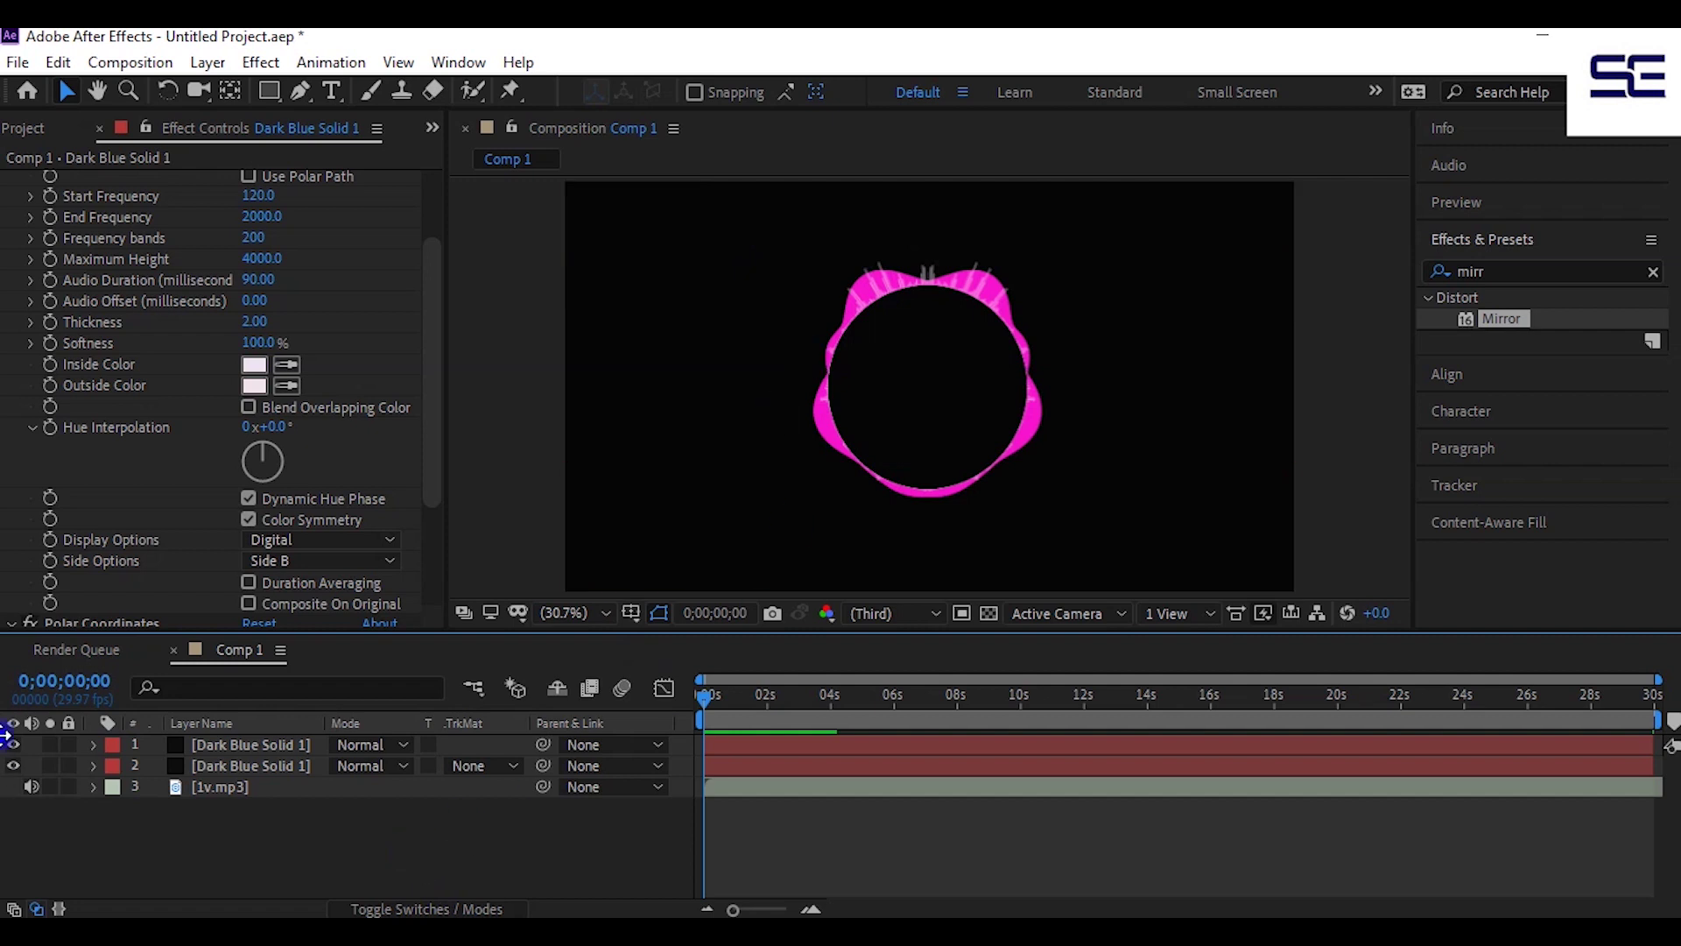
Import the sunset lake JPG and drag it into Comp 1 below the spectrum layers
left_click(21, 130)
left_click(165, 451)
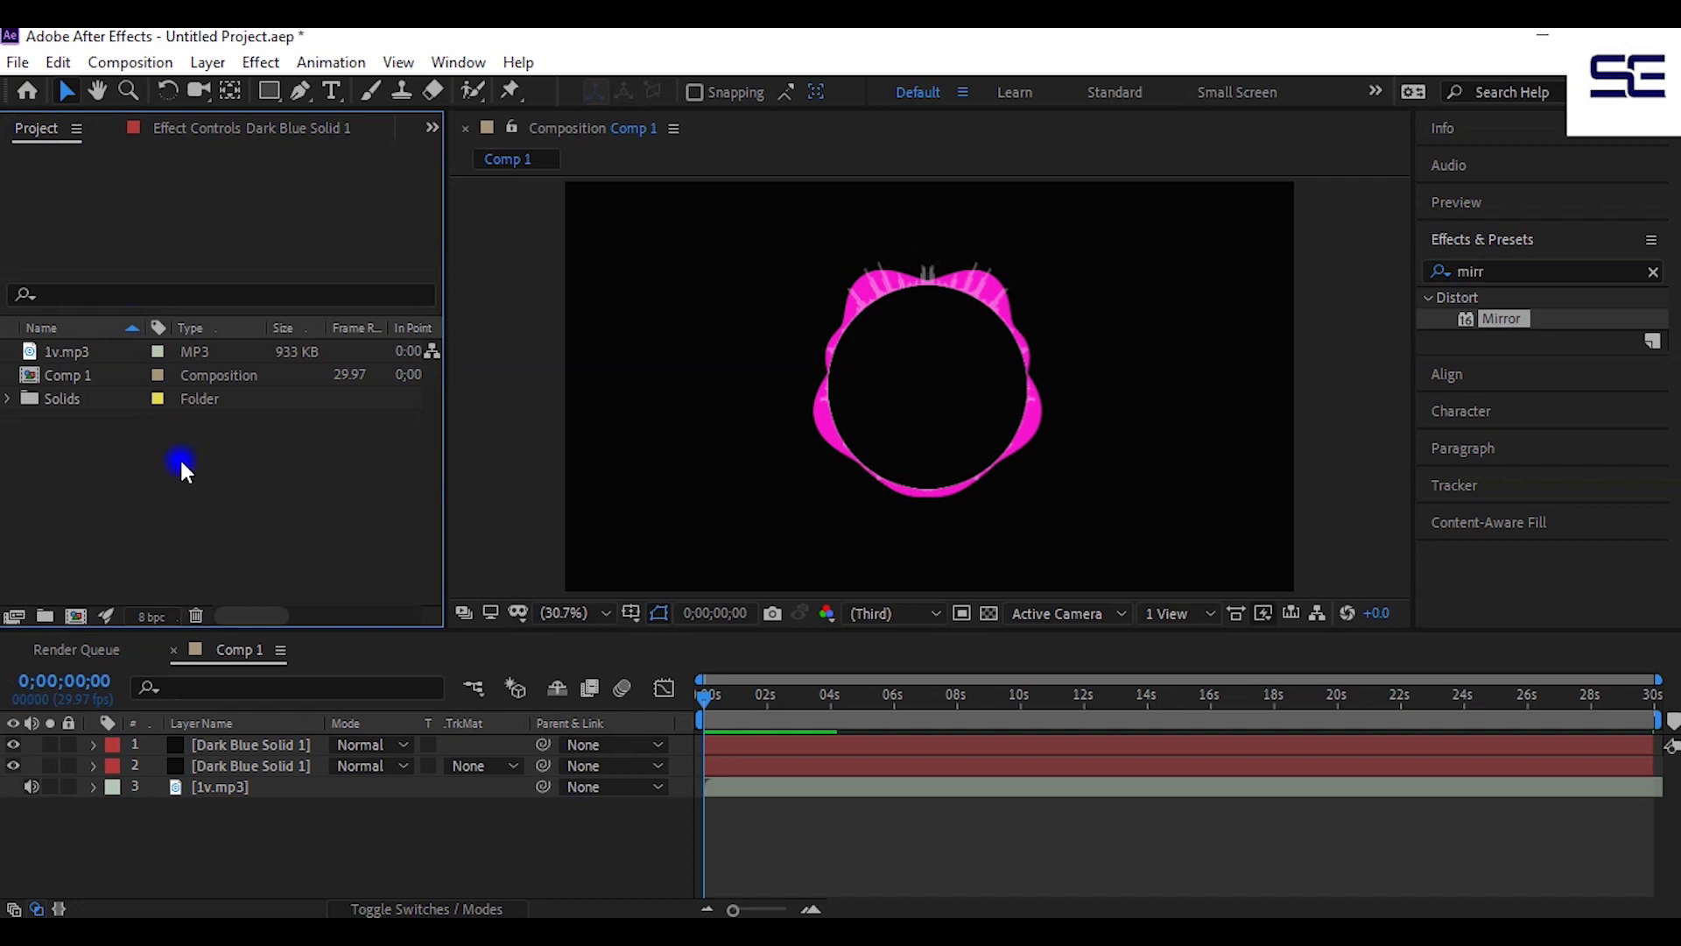
double_click(182, 462)
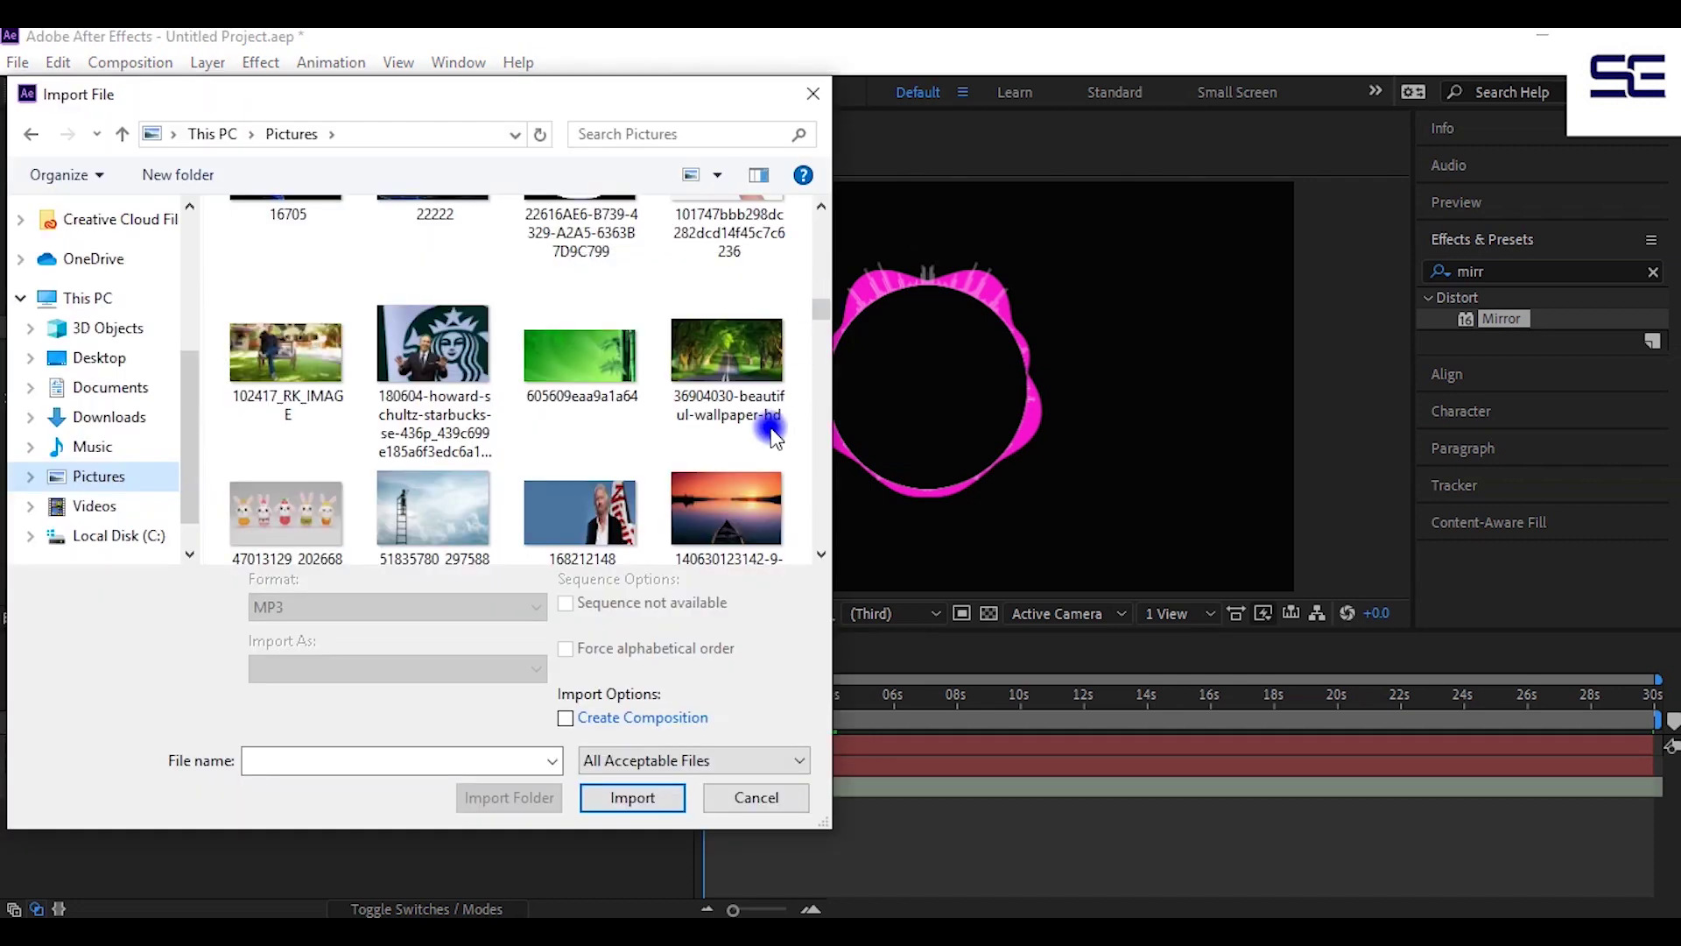
left_click(732, 506)
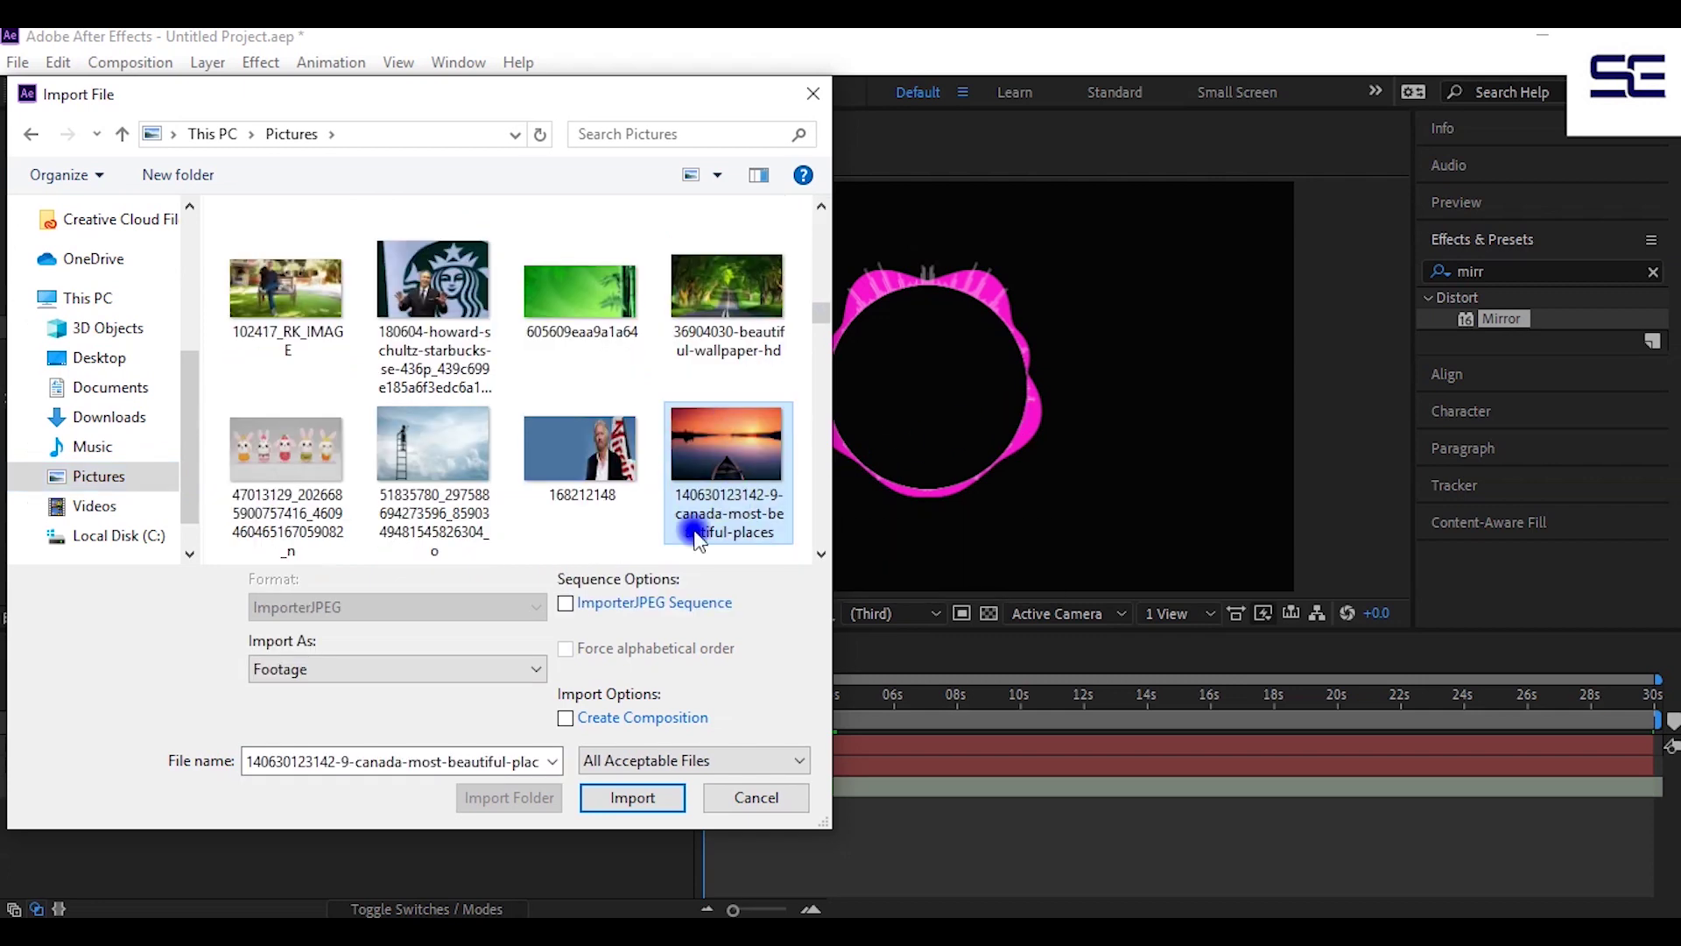
left_click(636, 793)
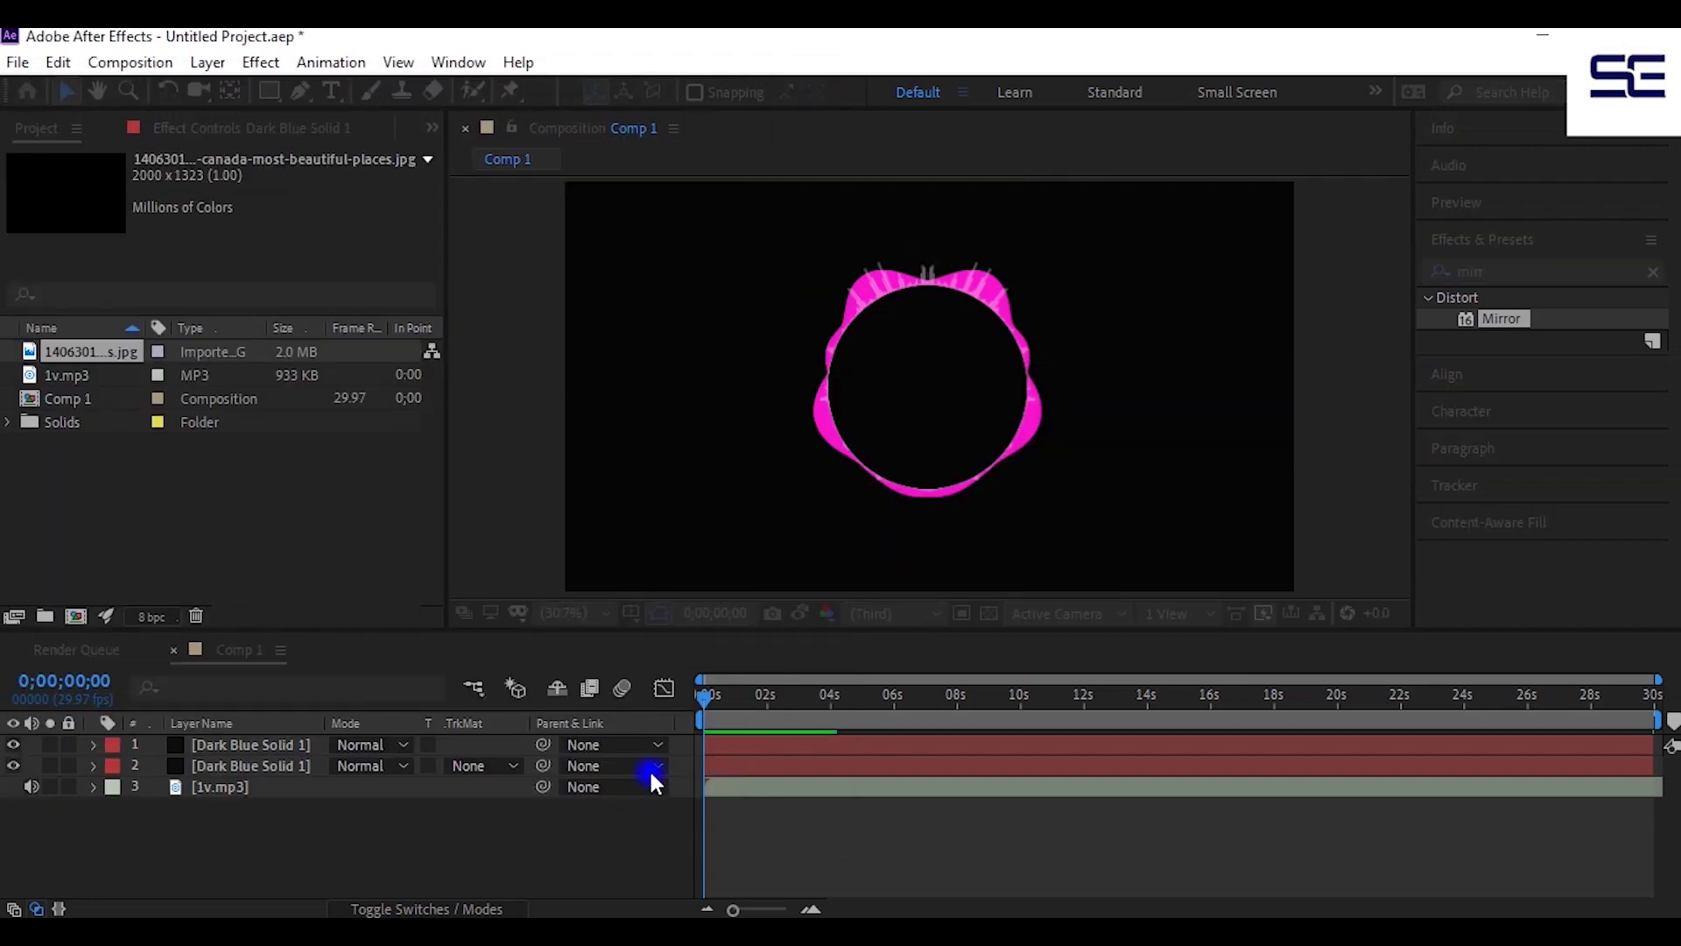
left_click(122, 497)
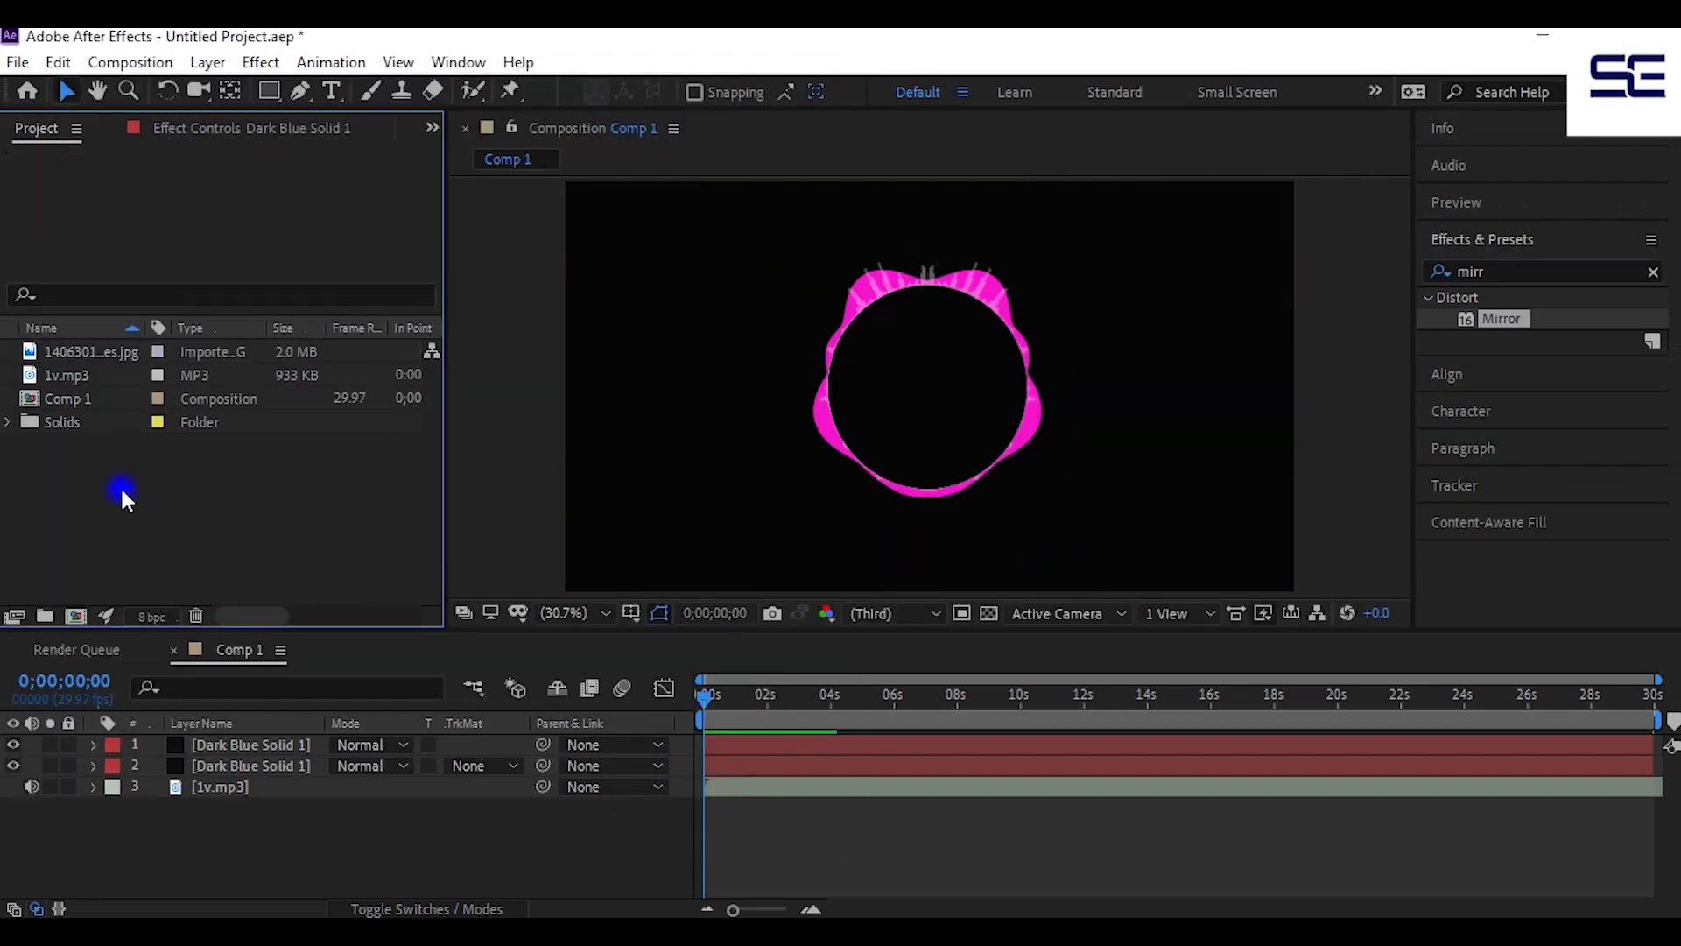
mouse_move(110, 344)
left_mouse_down()
mouse_move(249, 607)
mouse_move(258, 807)
left_mouse_up()
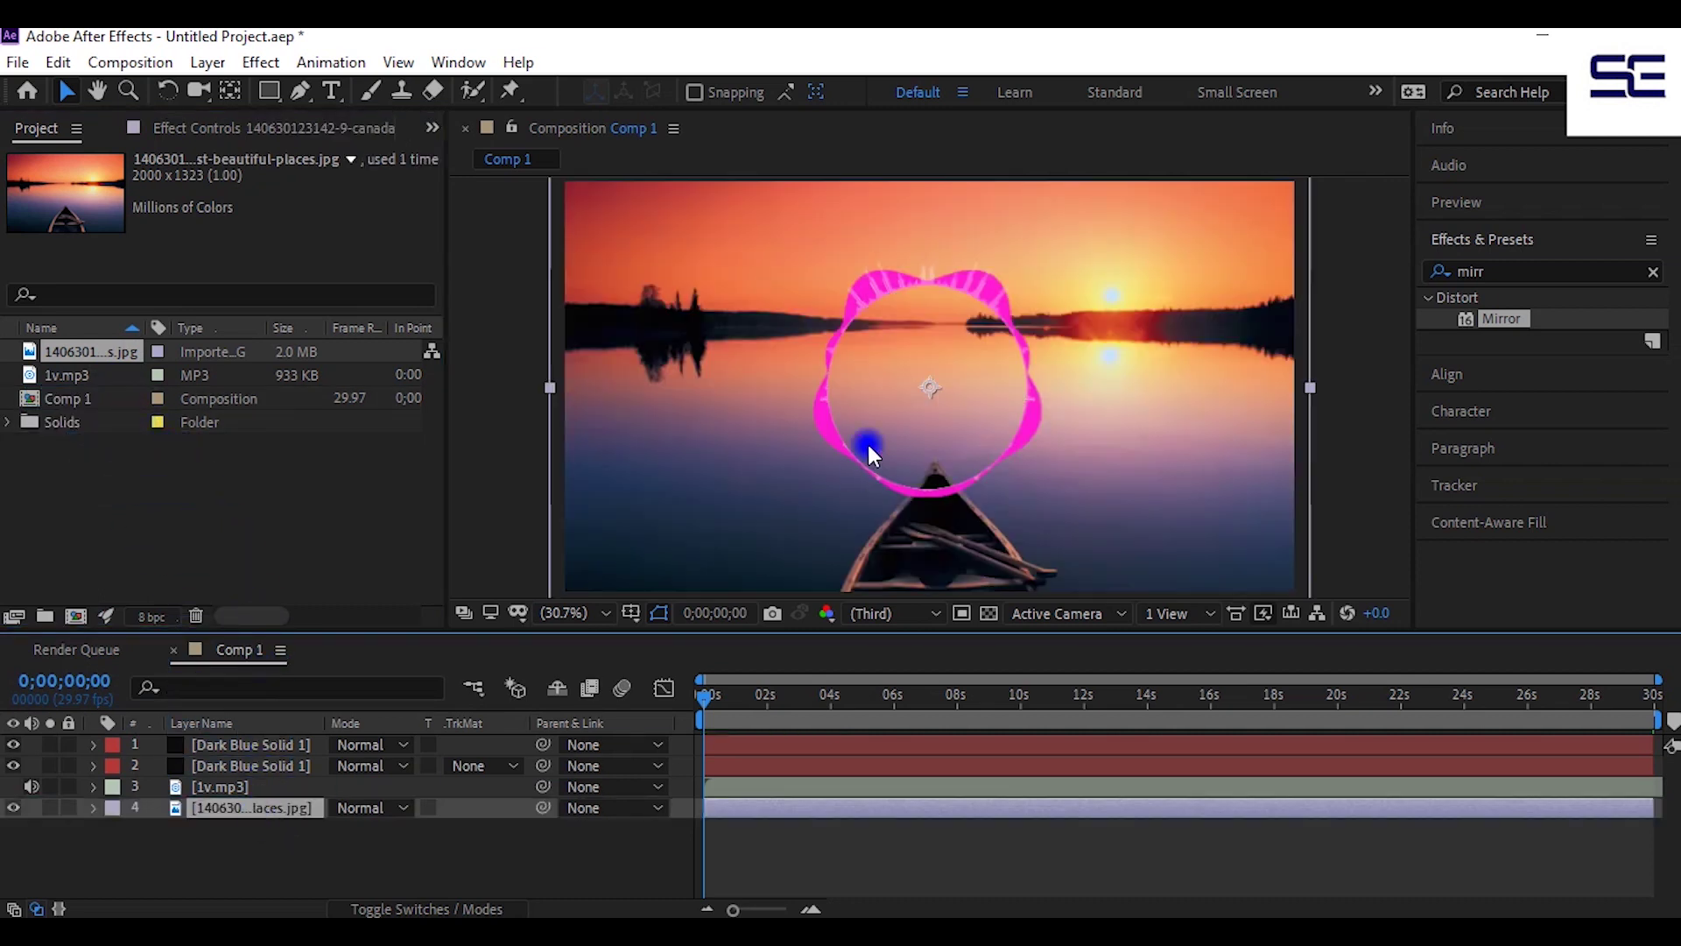
Search Effects & Presets for 'photo' and drop Photo Filter onto the sunset JPG layer
left_click(427, 882)
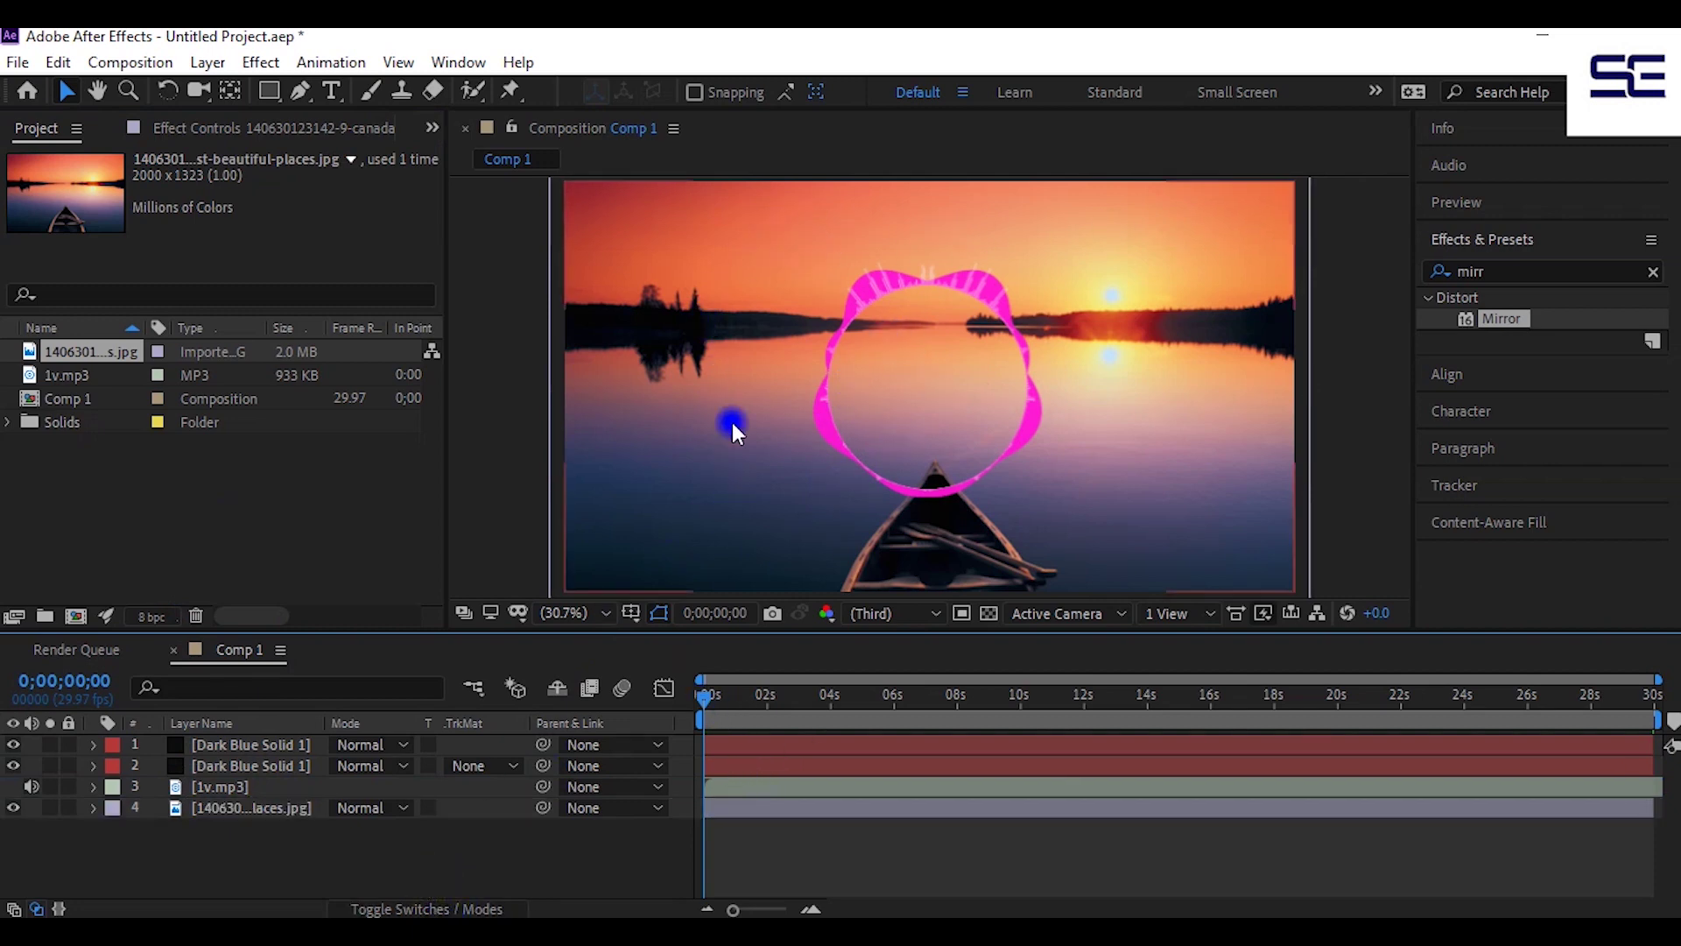
left_click(1653, 273)
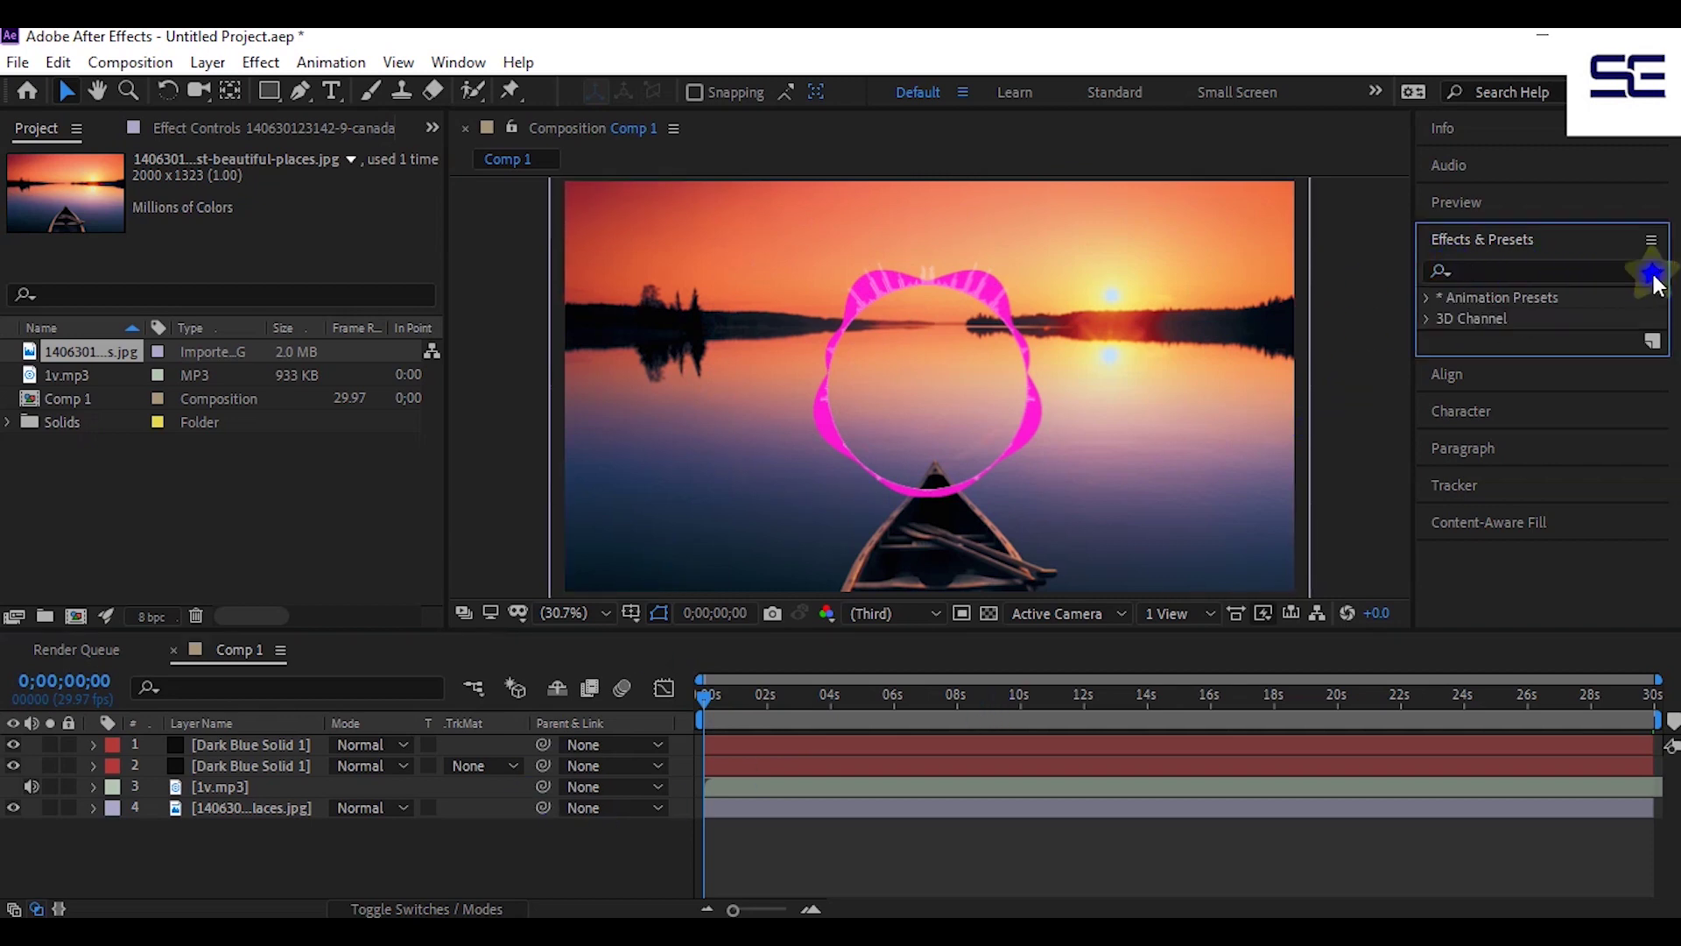
left_click(1481, 268)
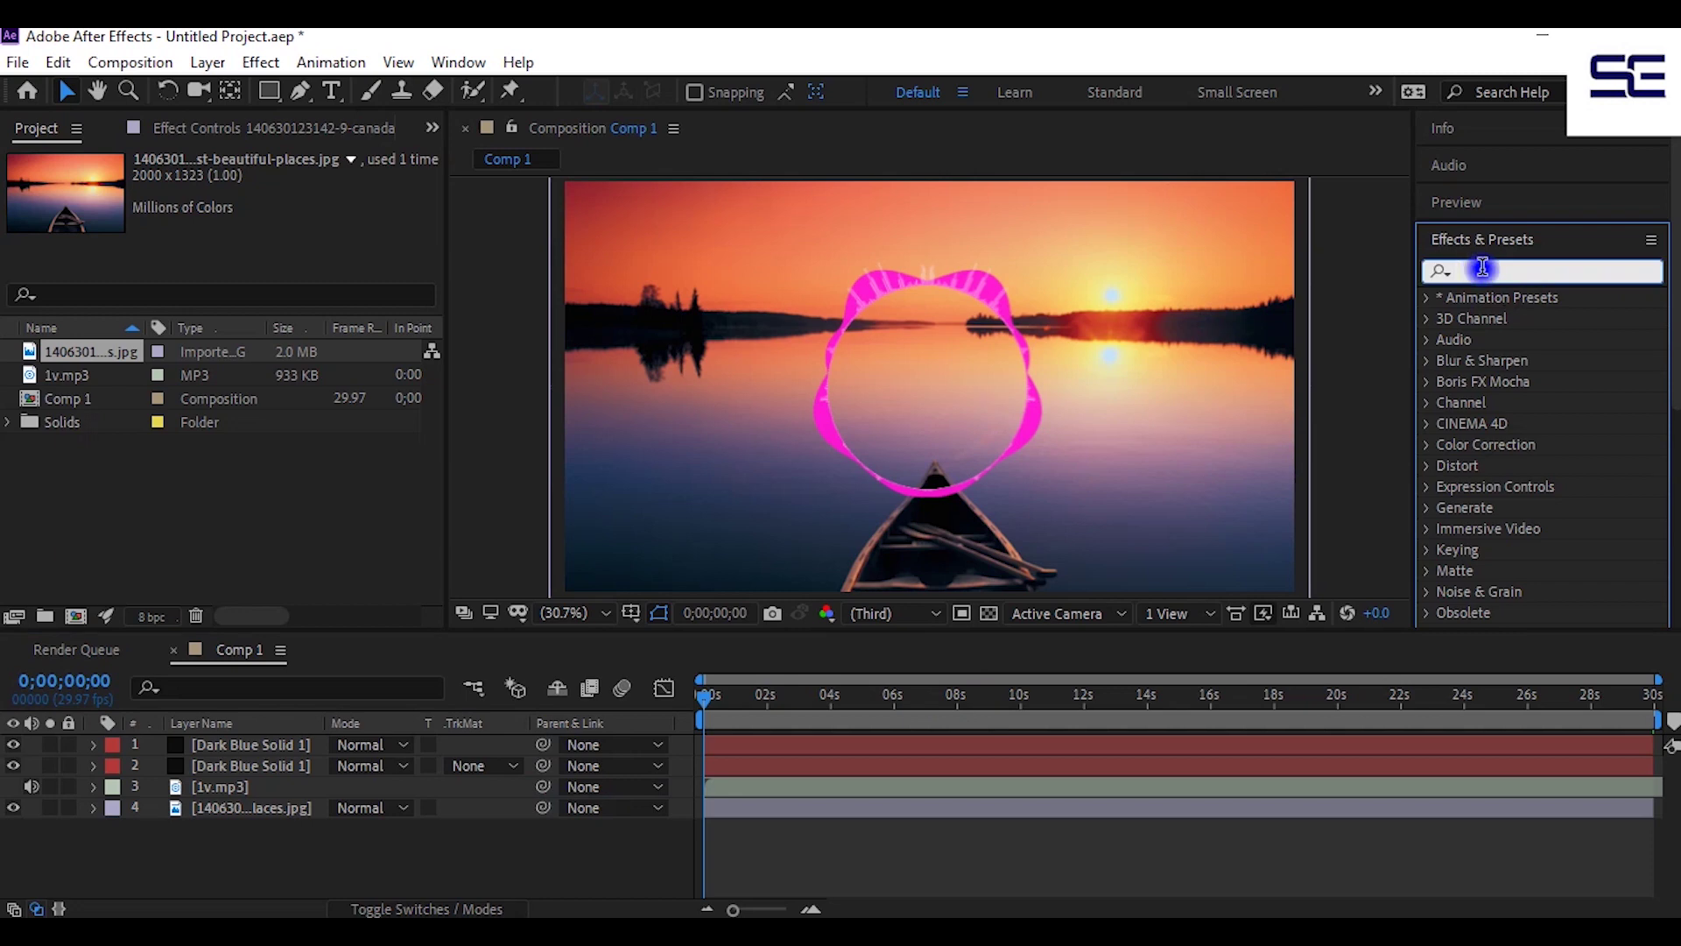
type("photo")
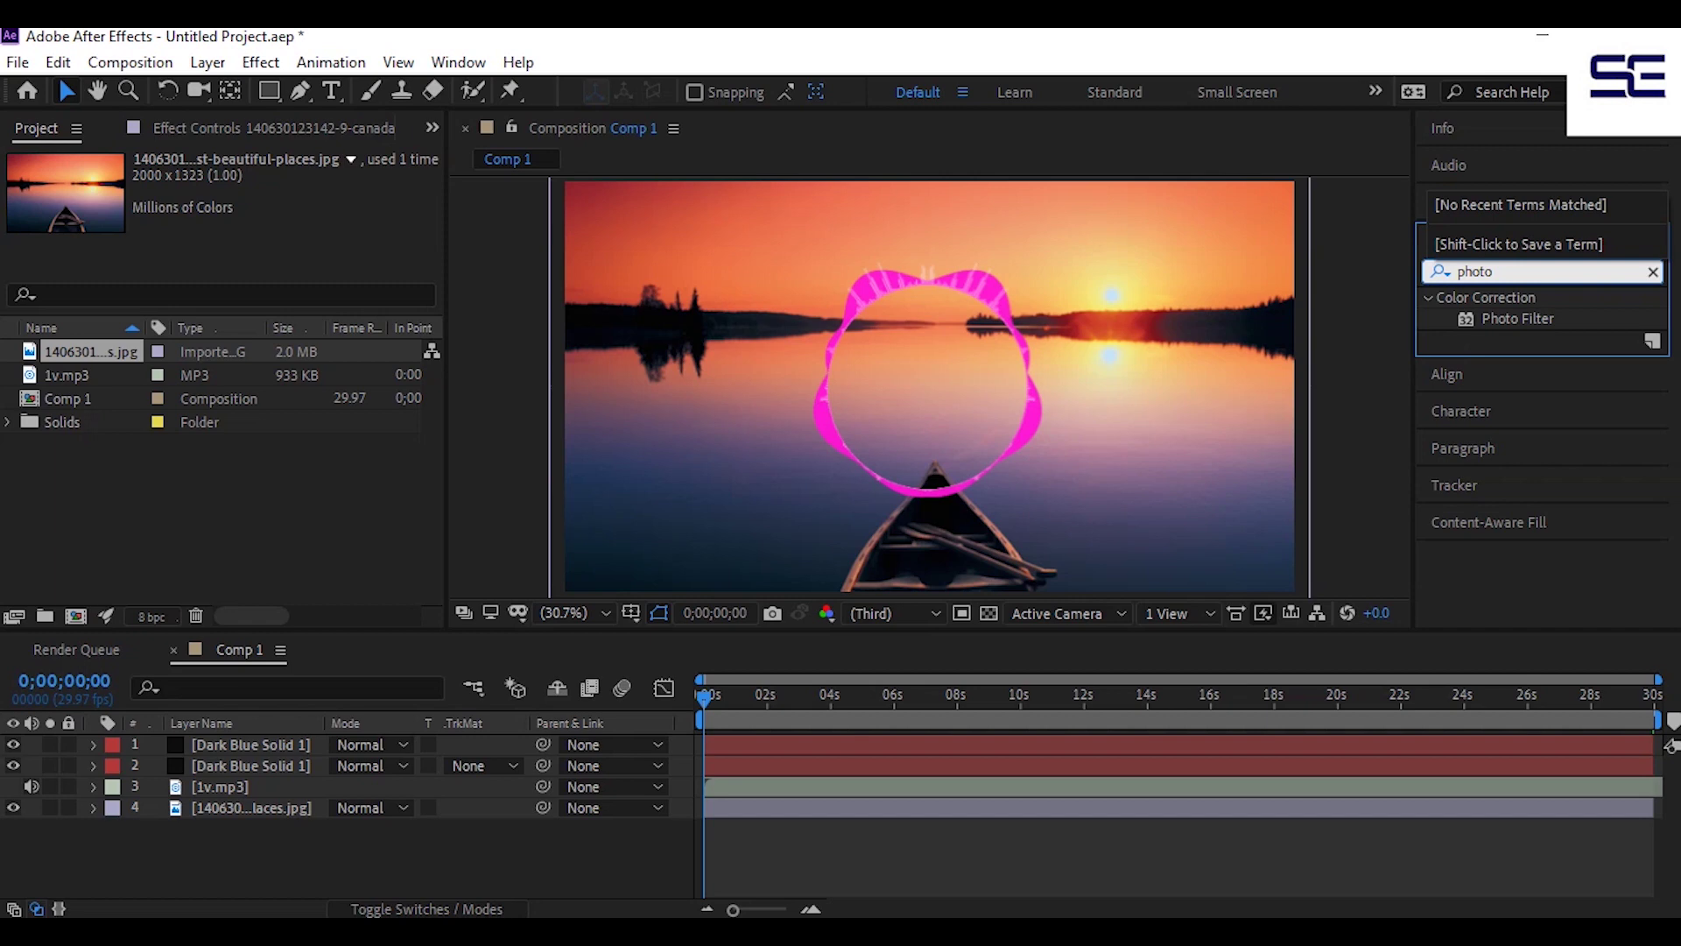
left_click(1521, 319)
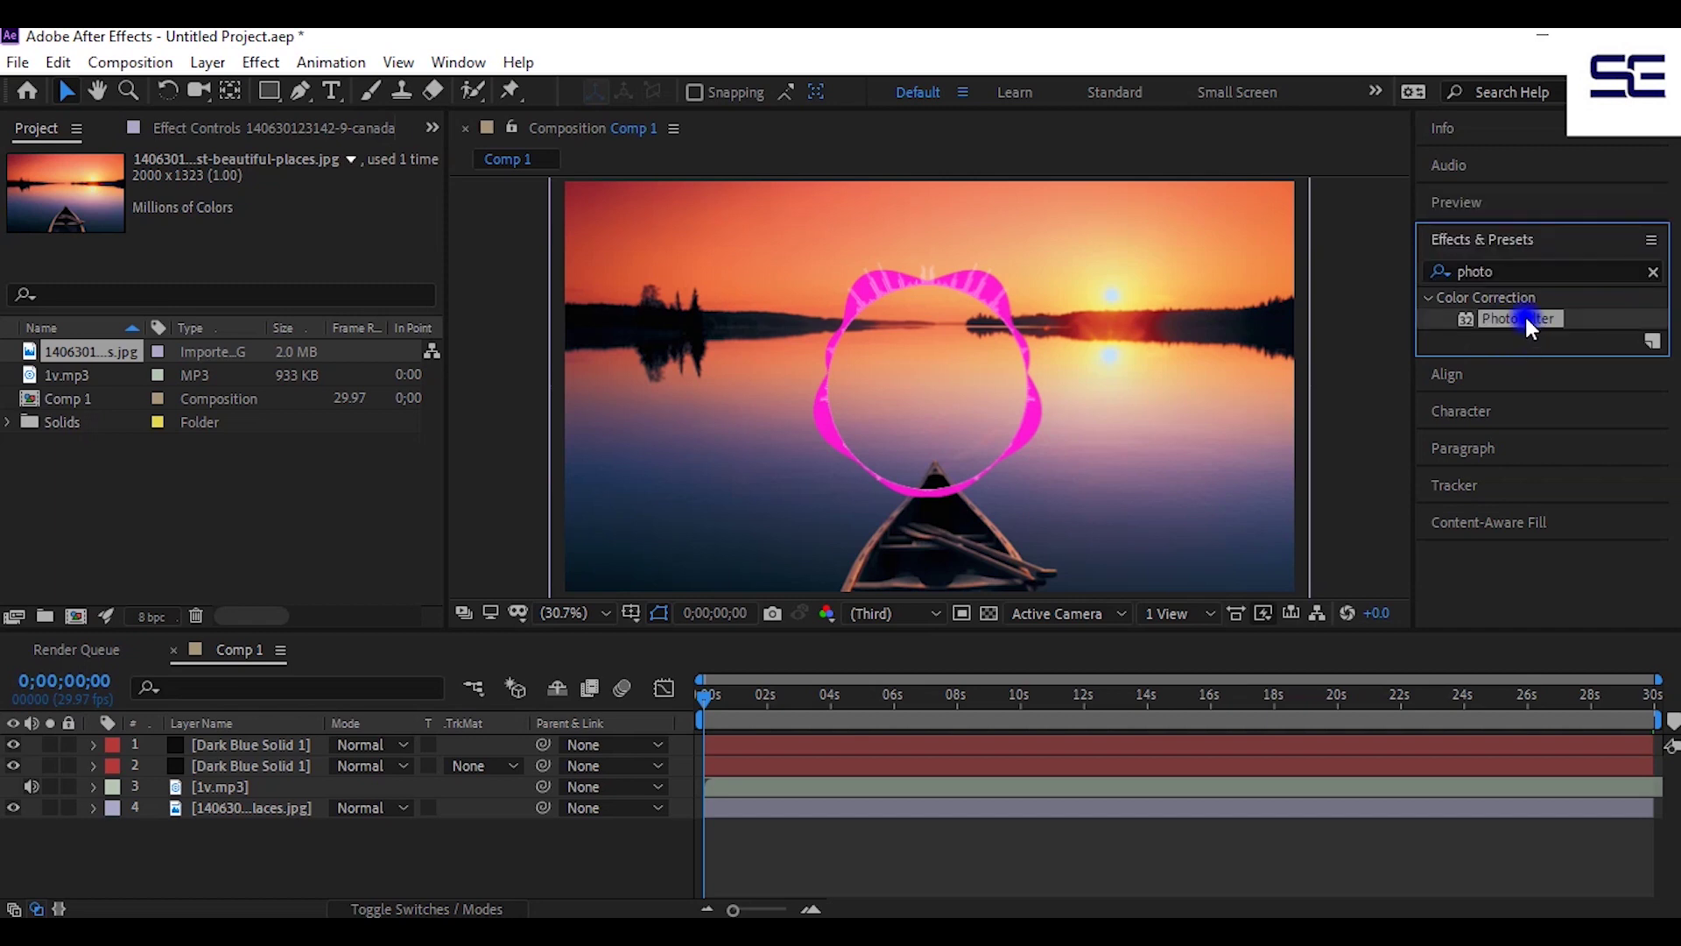
mouse_move(1531, 317)
left_mouse_down()
mouse_move(812, 791)
mouse_move(816, 816)
left_mouse_up()
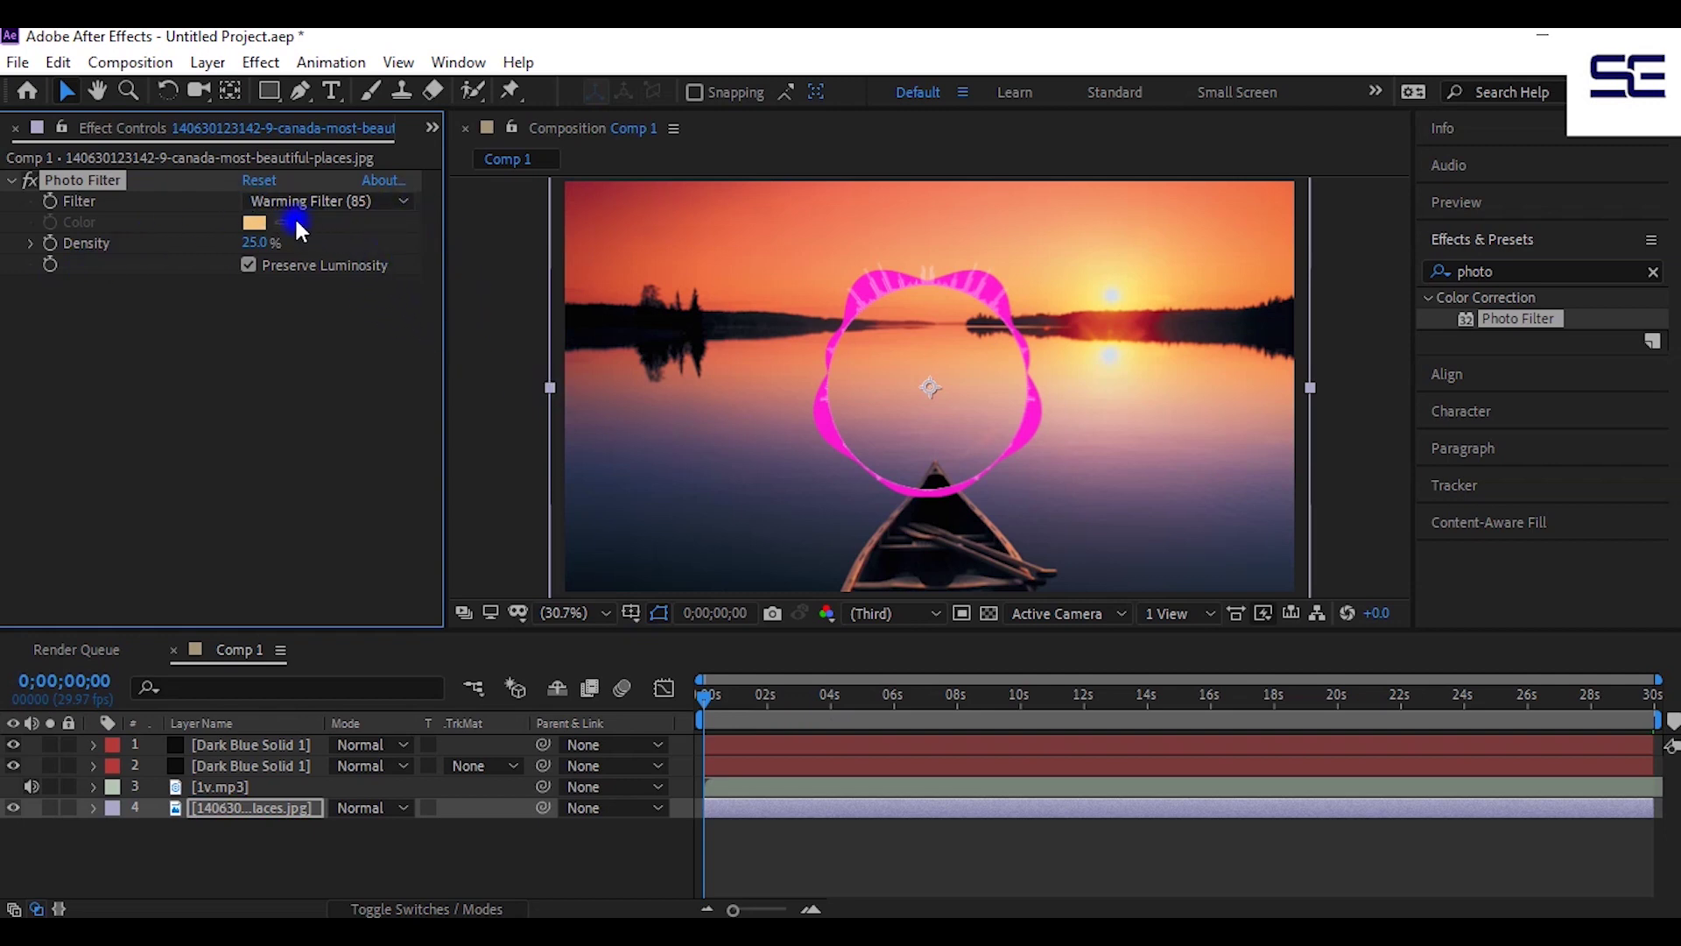
Change the Photo Filter to Blue at 100% density
left_click(253, 245)
type("80")
key("Return")
left_click(394, 196)
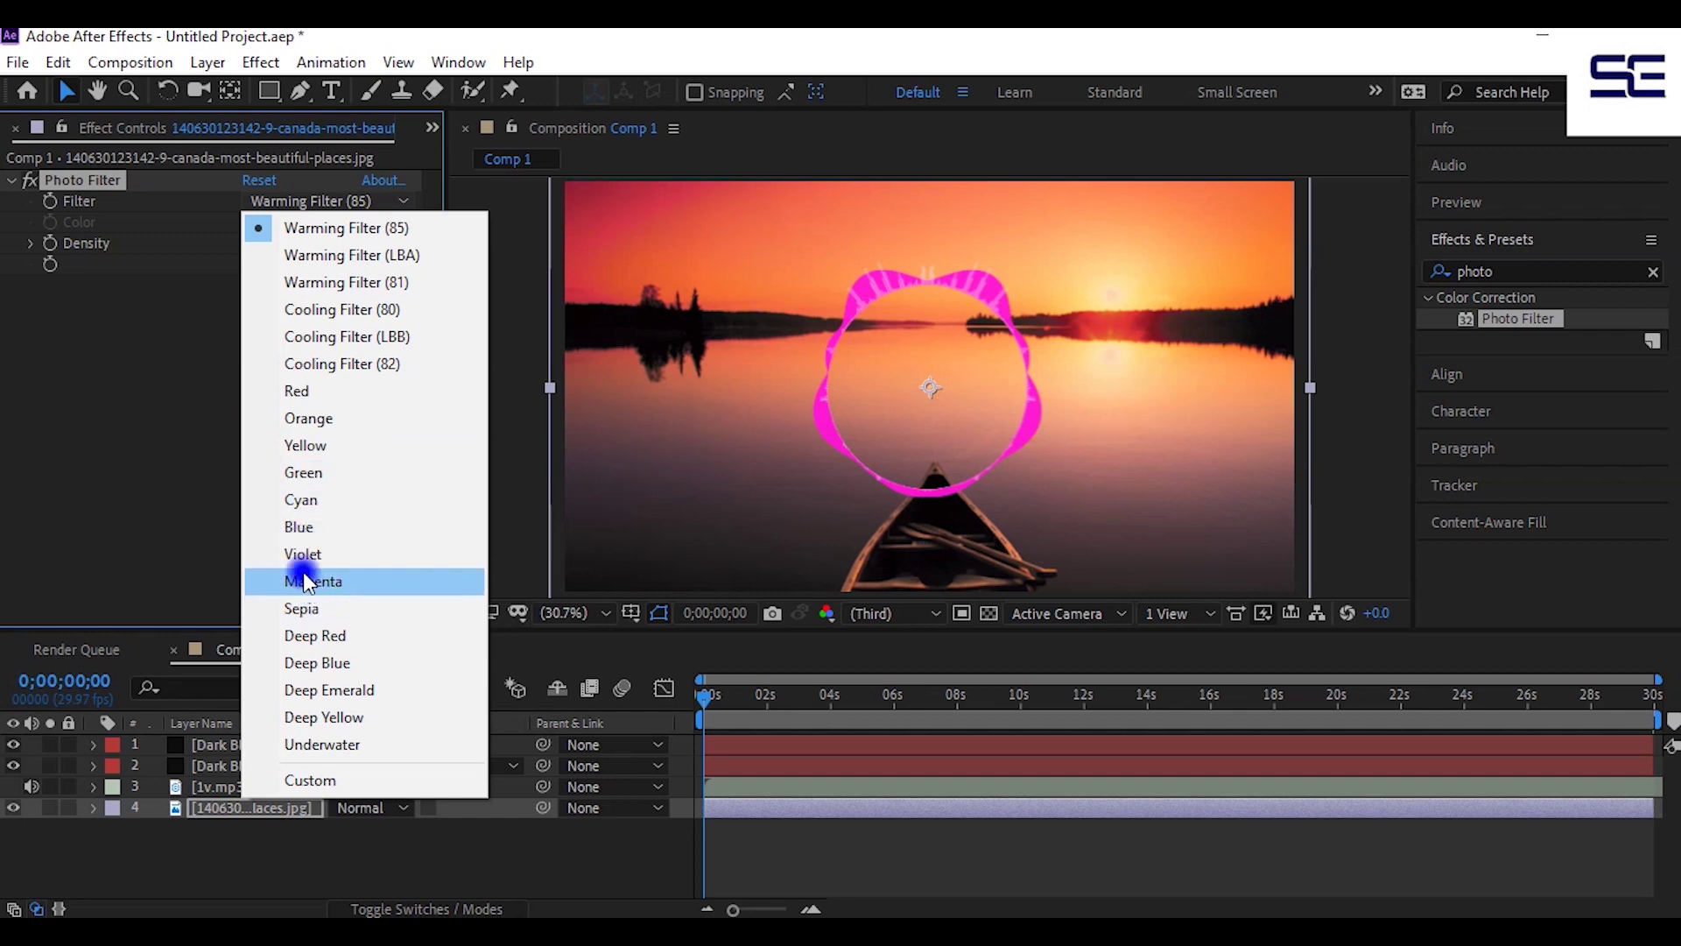
left_click(301, 526)
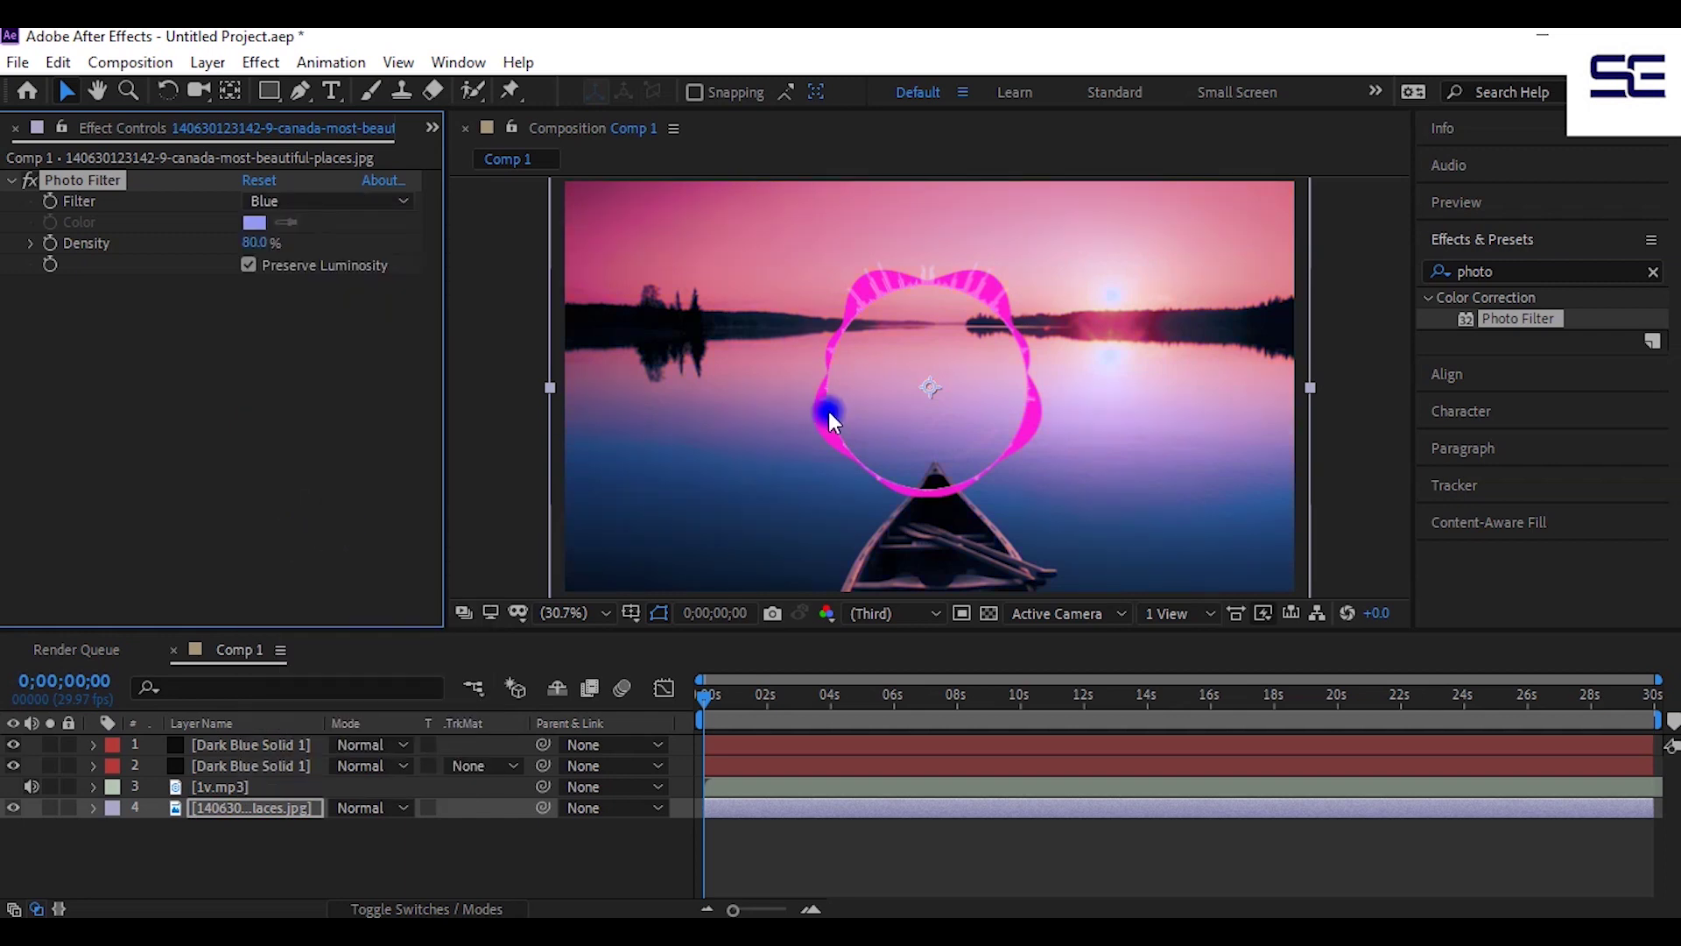
left_click_drag(256, 243, 315, 252)
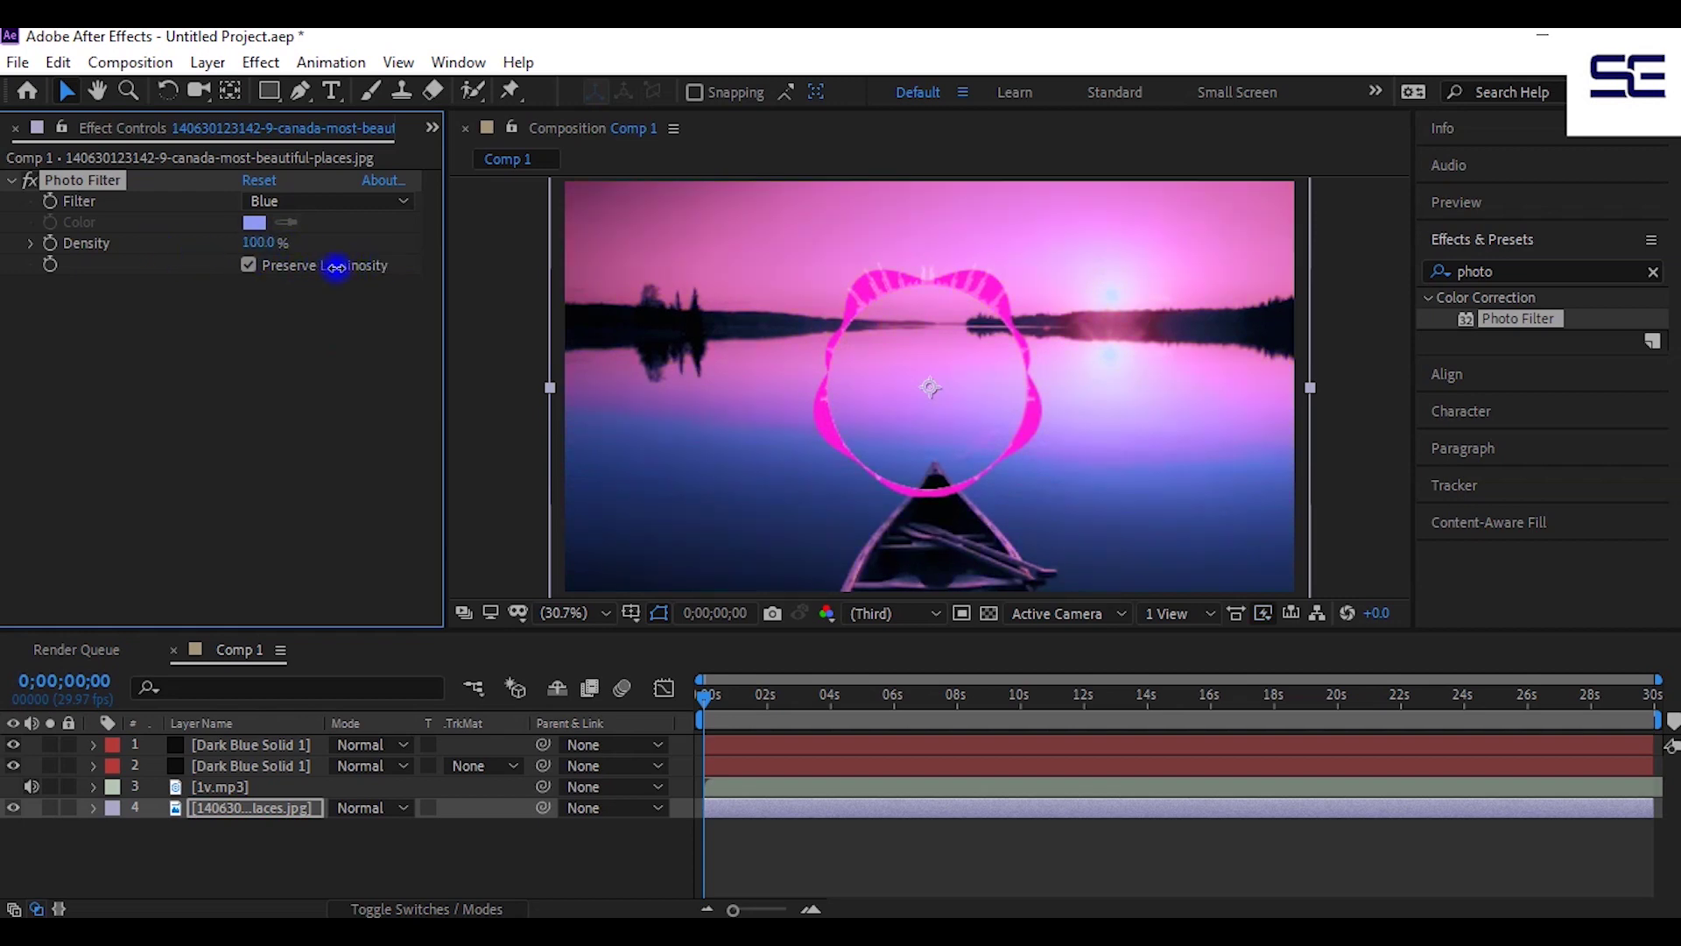
Preview the purple-tinted composition, rewind to the first frame, and select the top spectrum layer
left_click(364, 431)
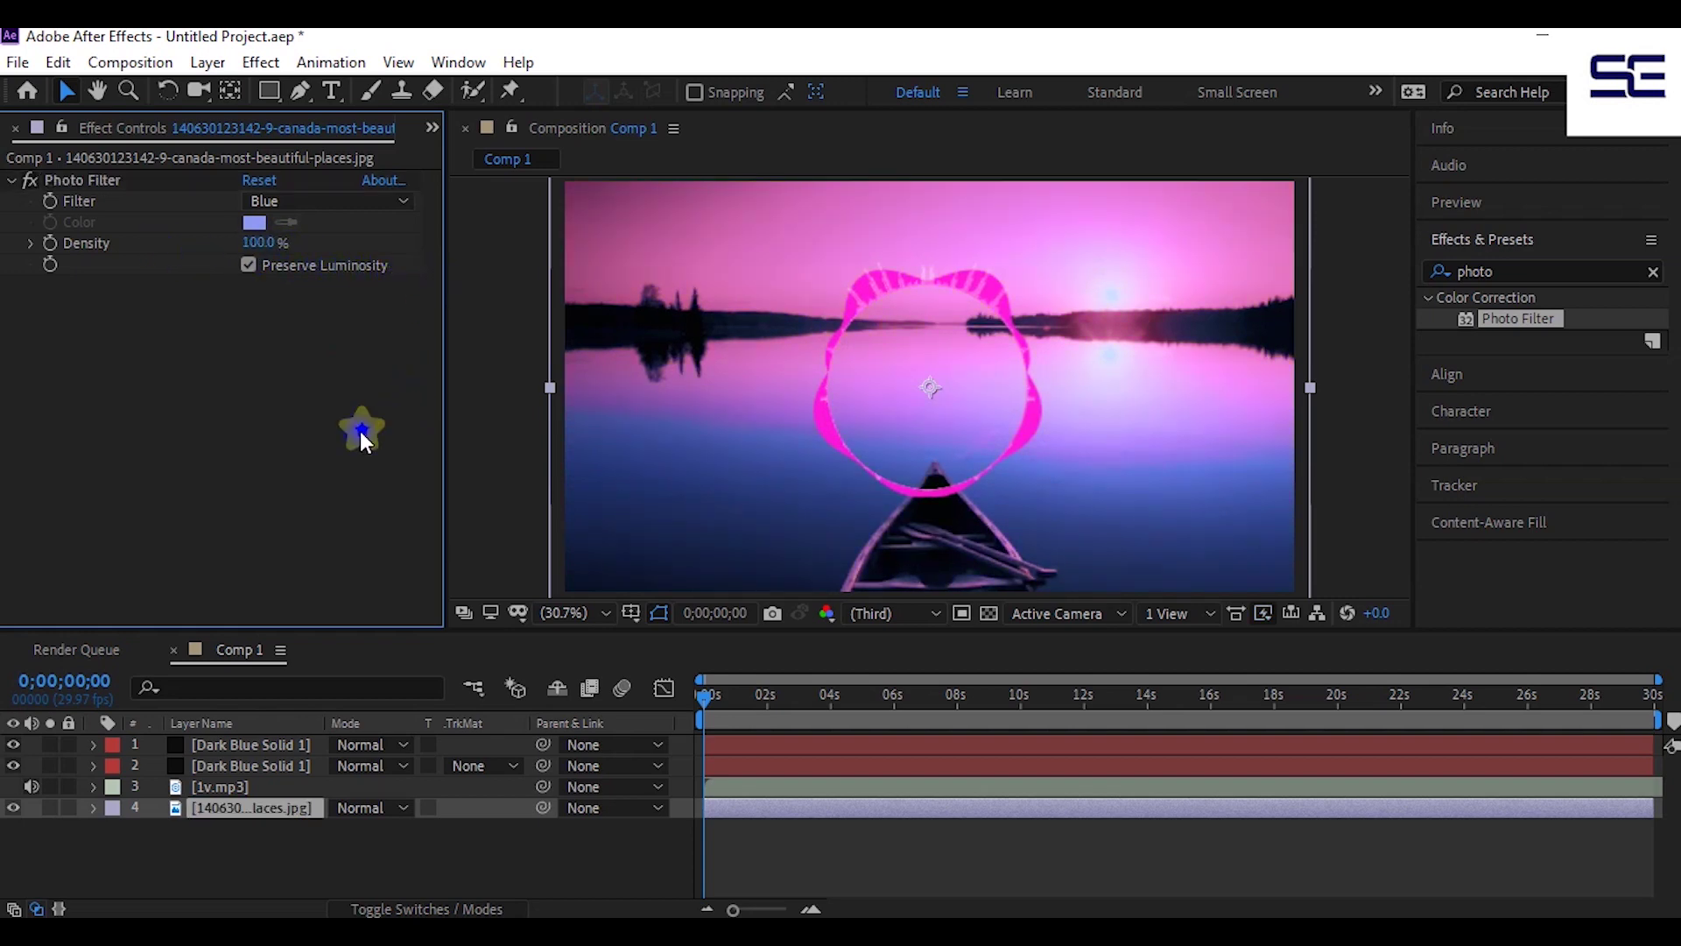
left_click(771, 847)
key("space")
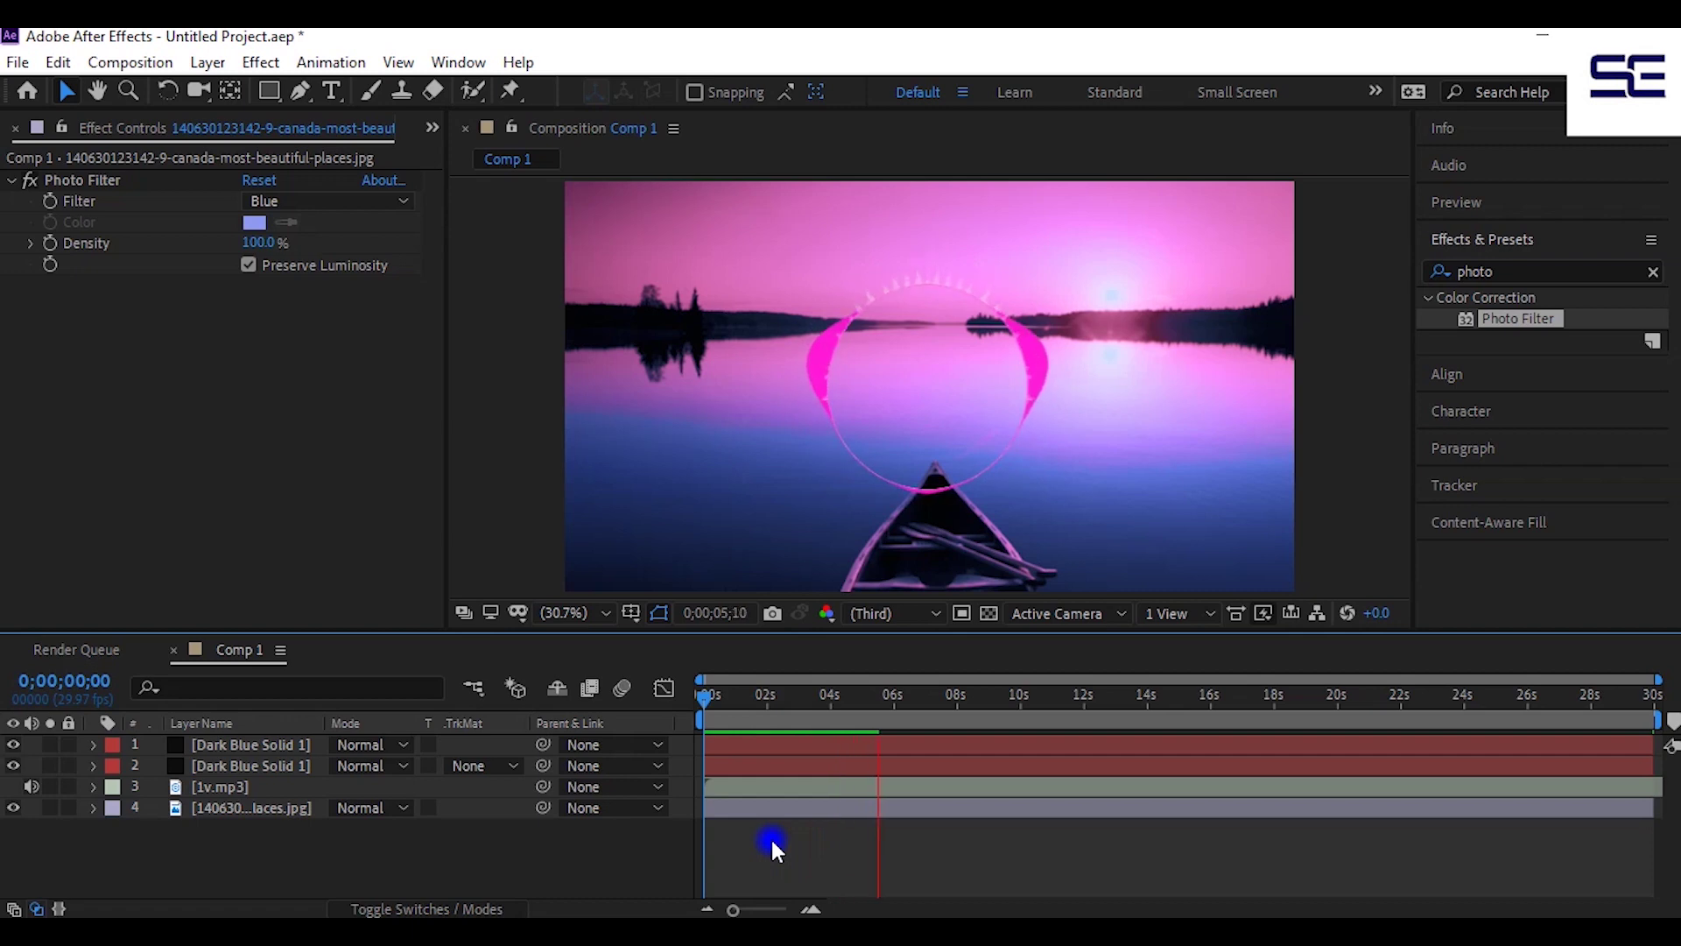
key("space")
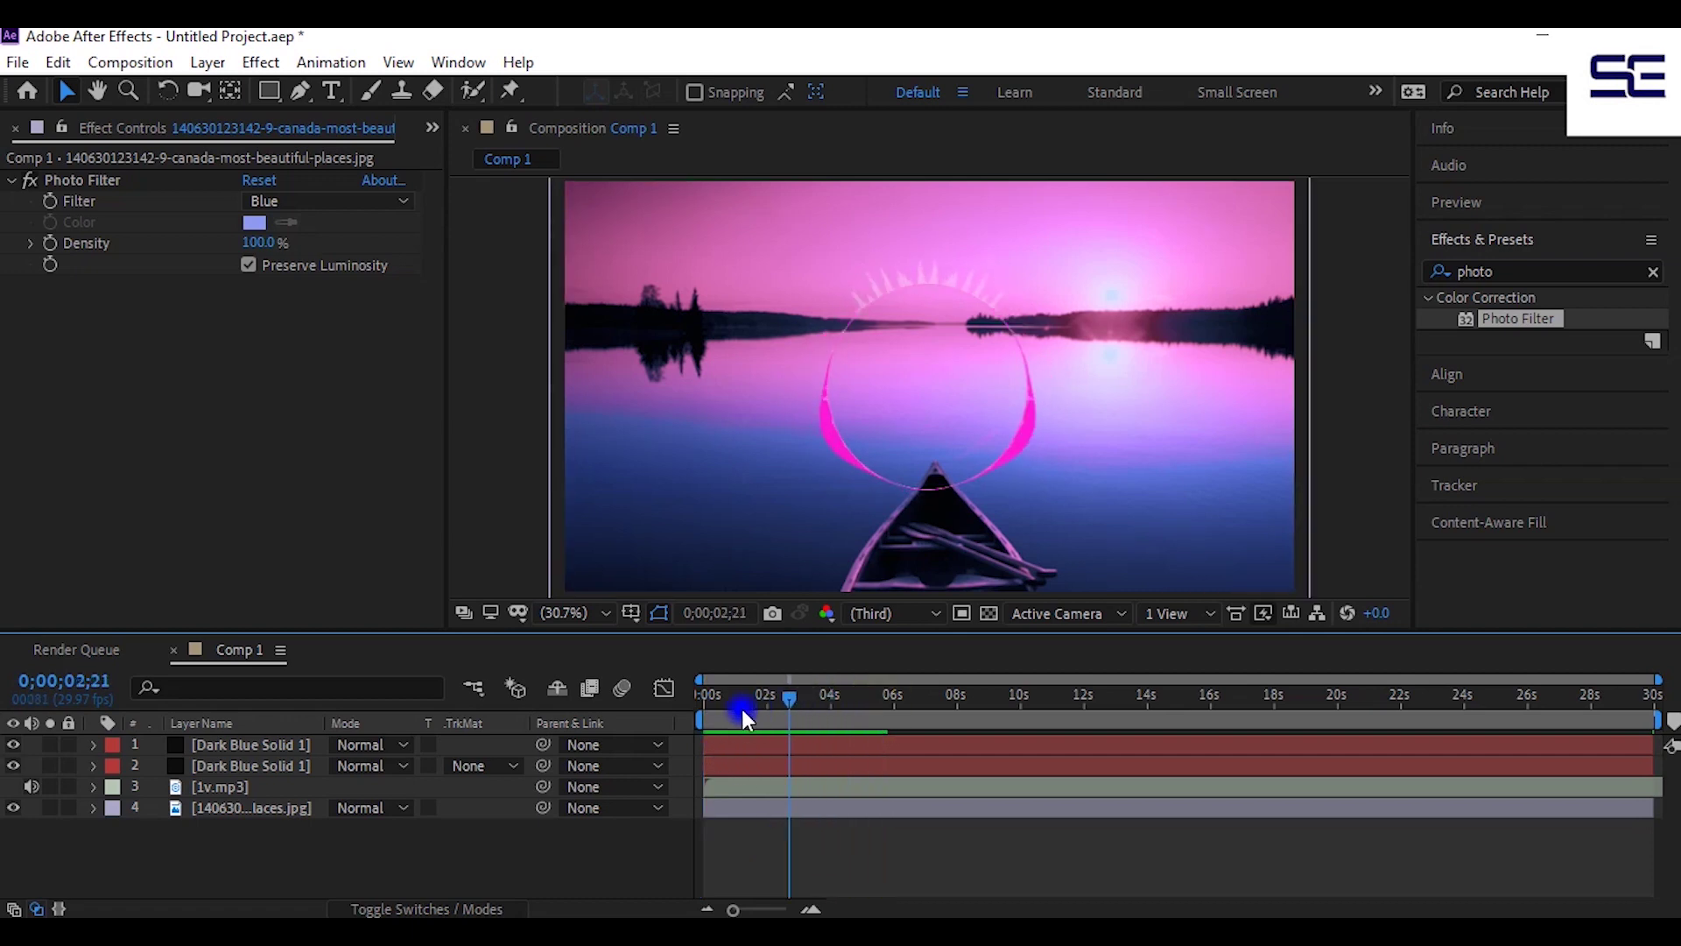
left_click_drag(883, 701, 704, 697)
left_click(263, 745)
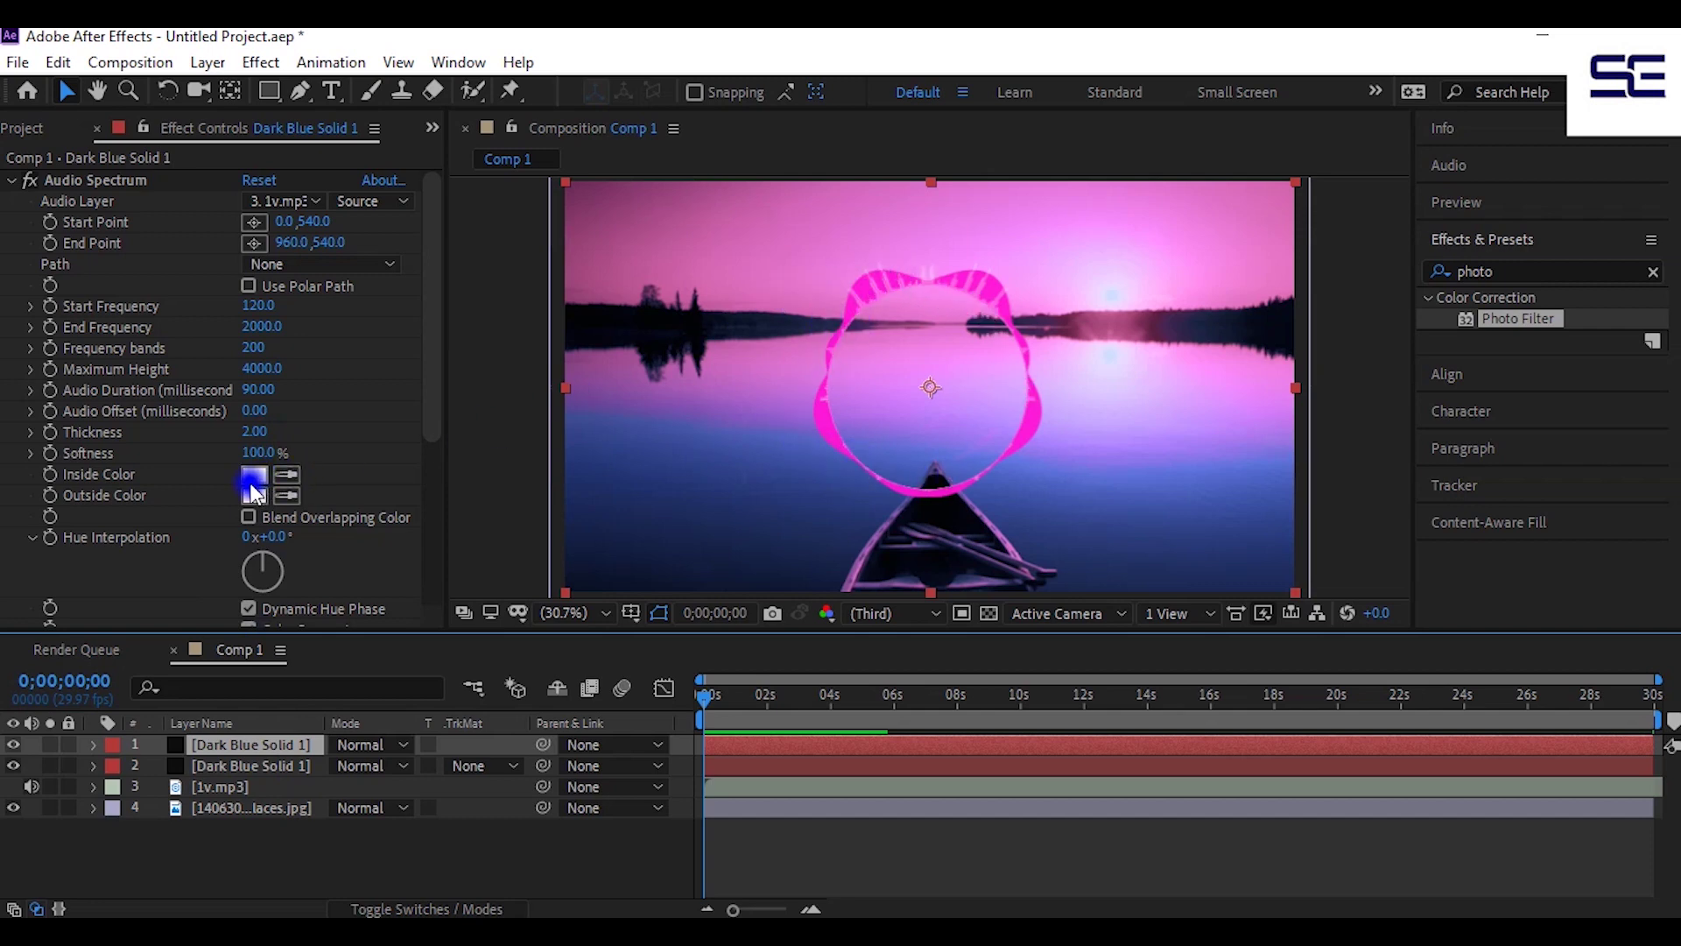
Give layer 2's spectrum Inside Color 000CFF blue and Outside Color 180649 dark purple
left_click(227, 765)
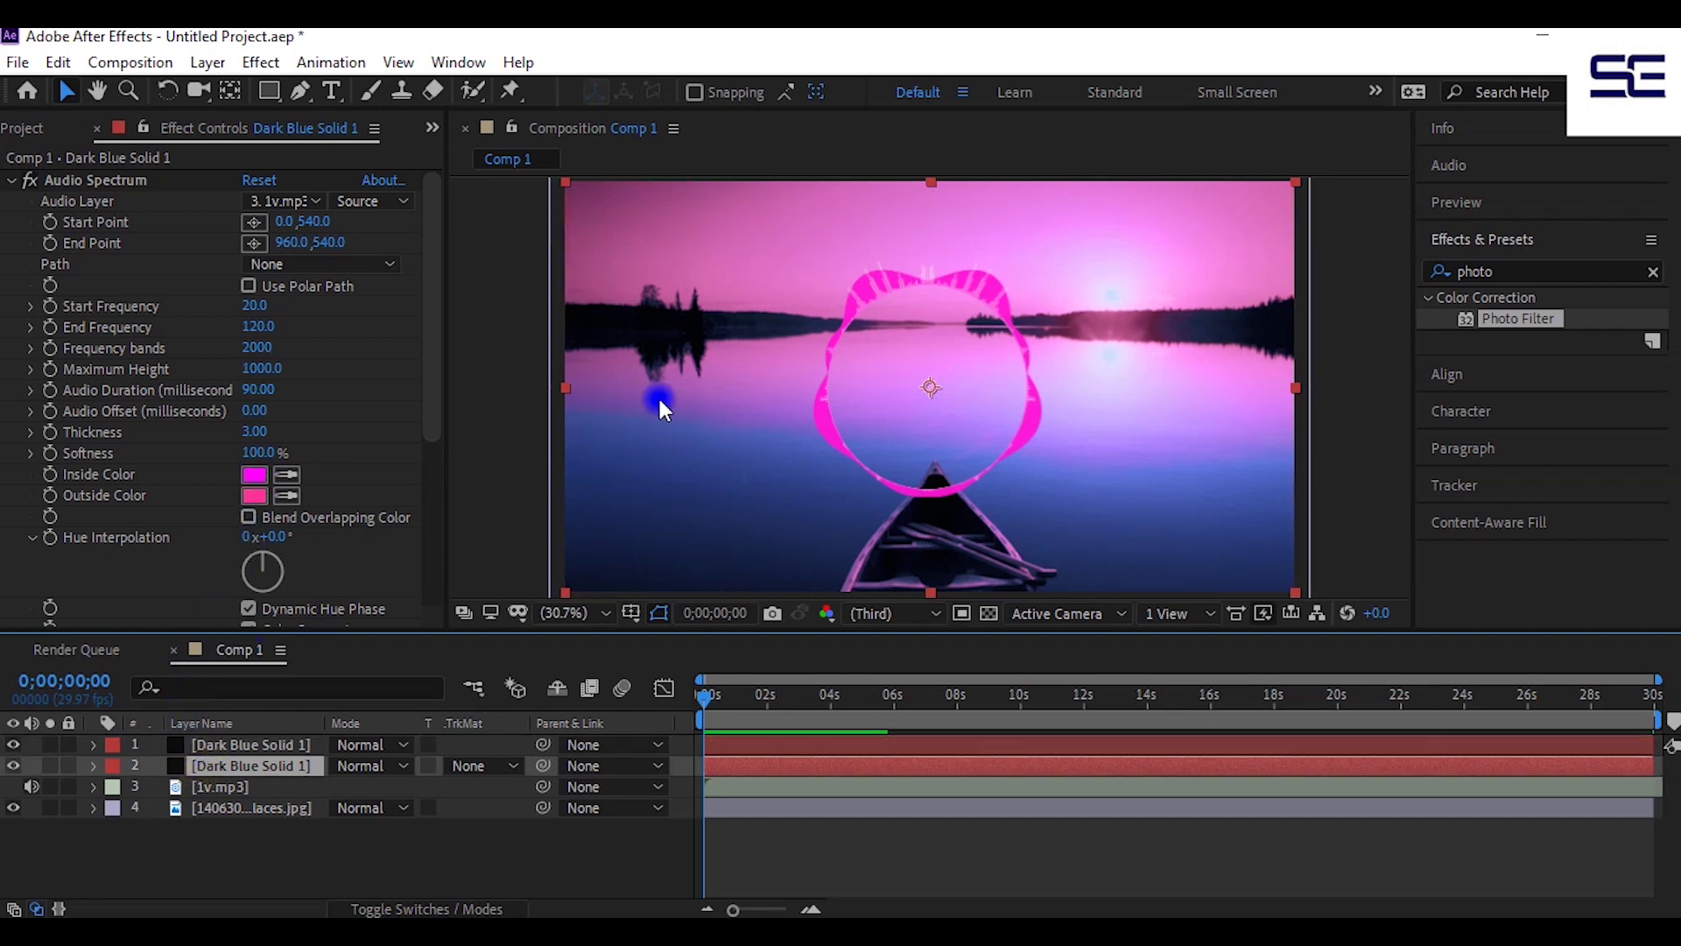
left_click(251, 478)
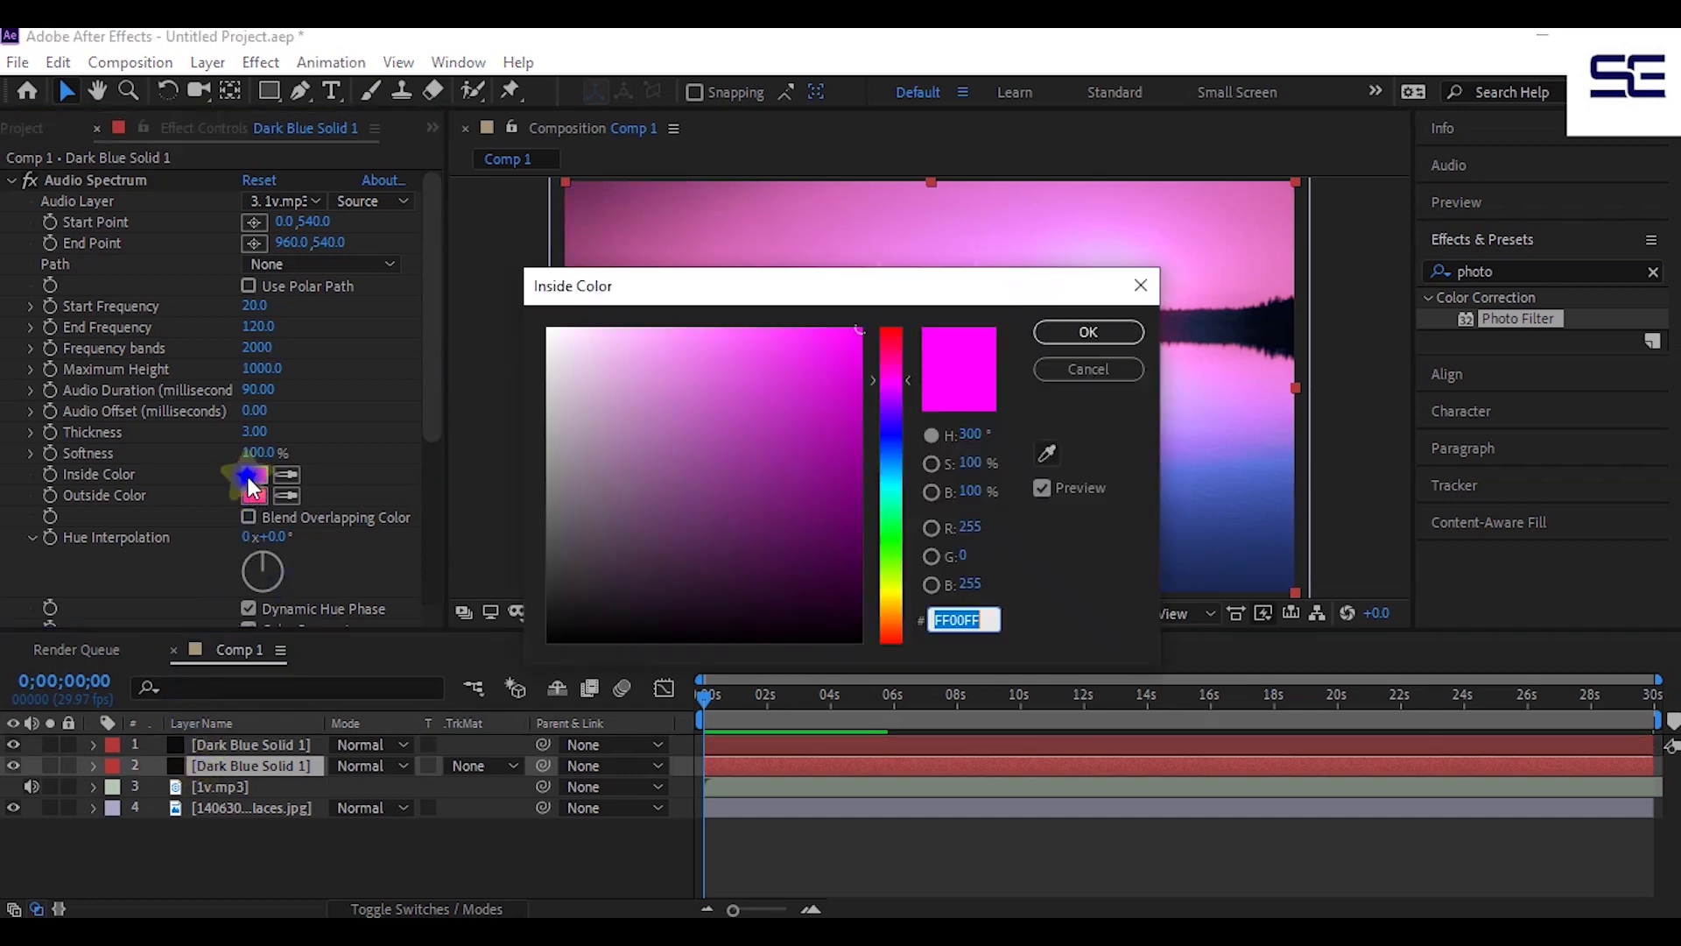
left_click(888, 434)
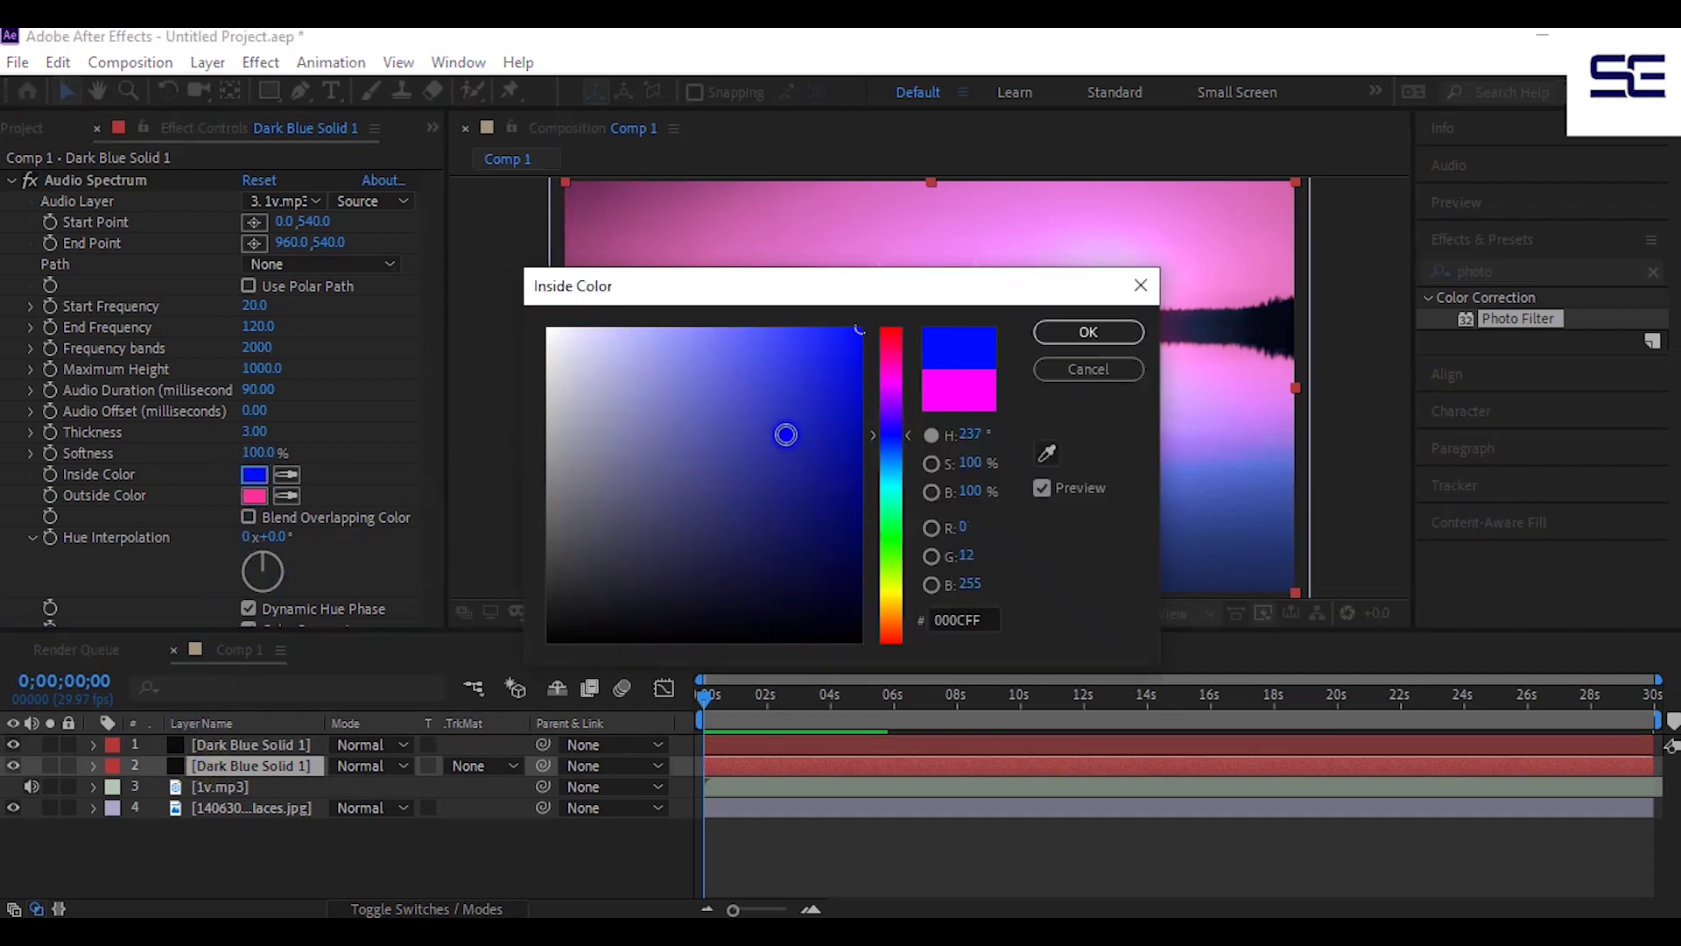
left_click(1088, 332)
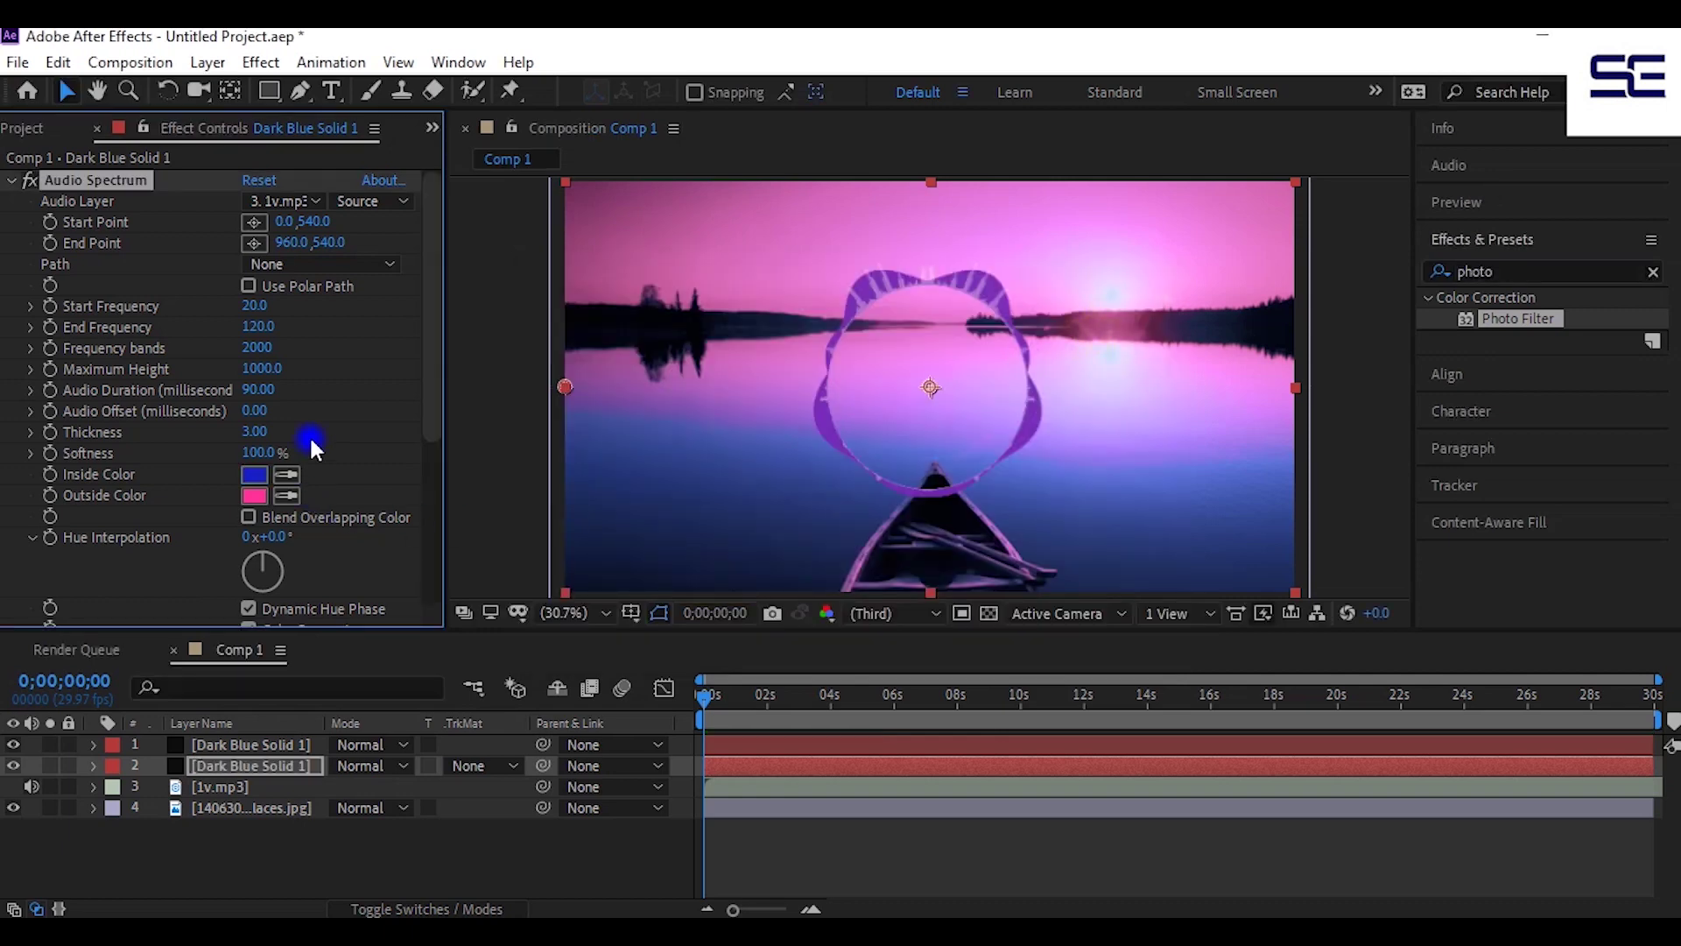
left_click(254, 496)
left_click(890, 420)
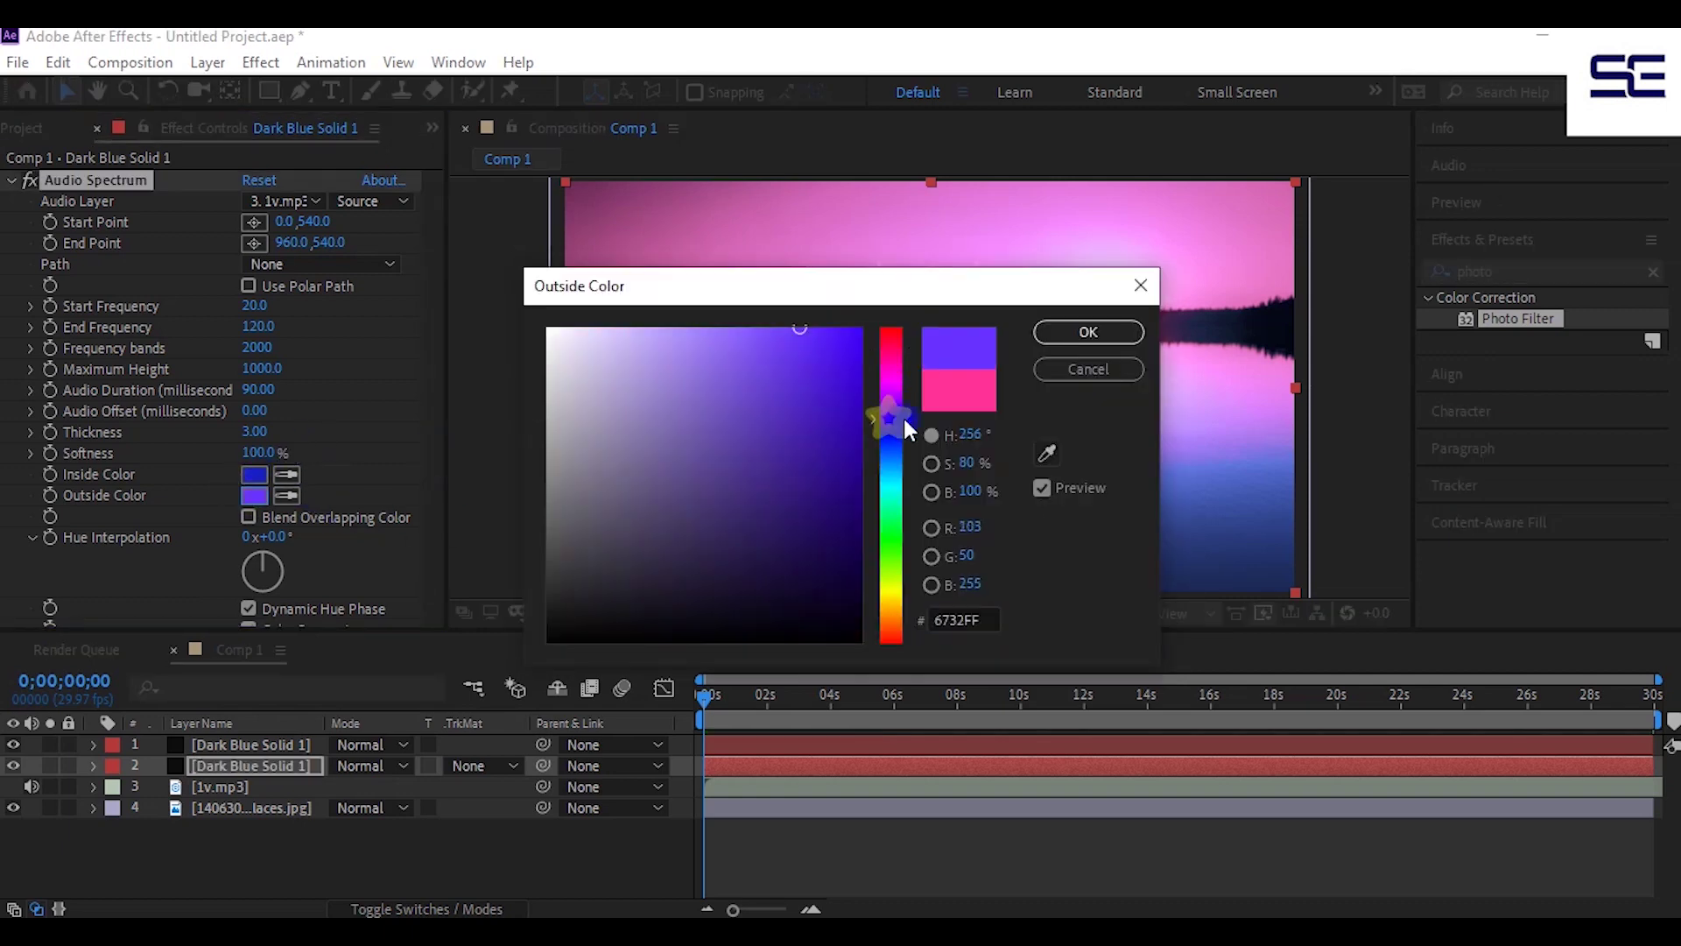
left_click(835, 552)
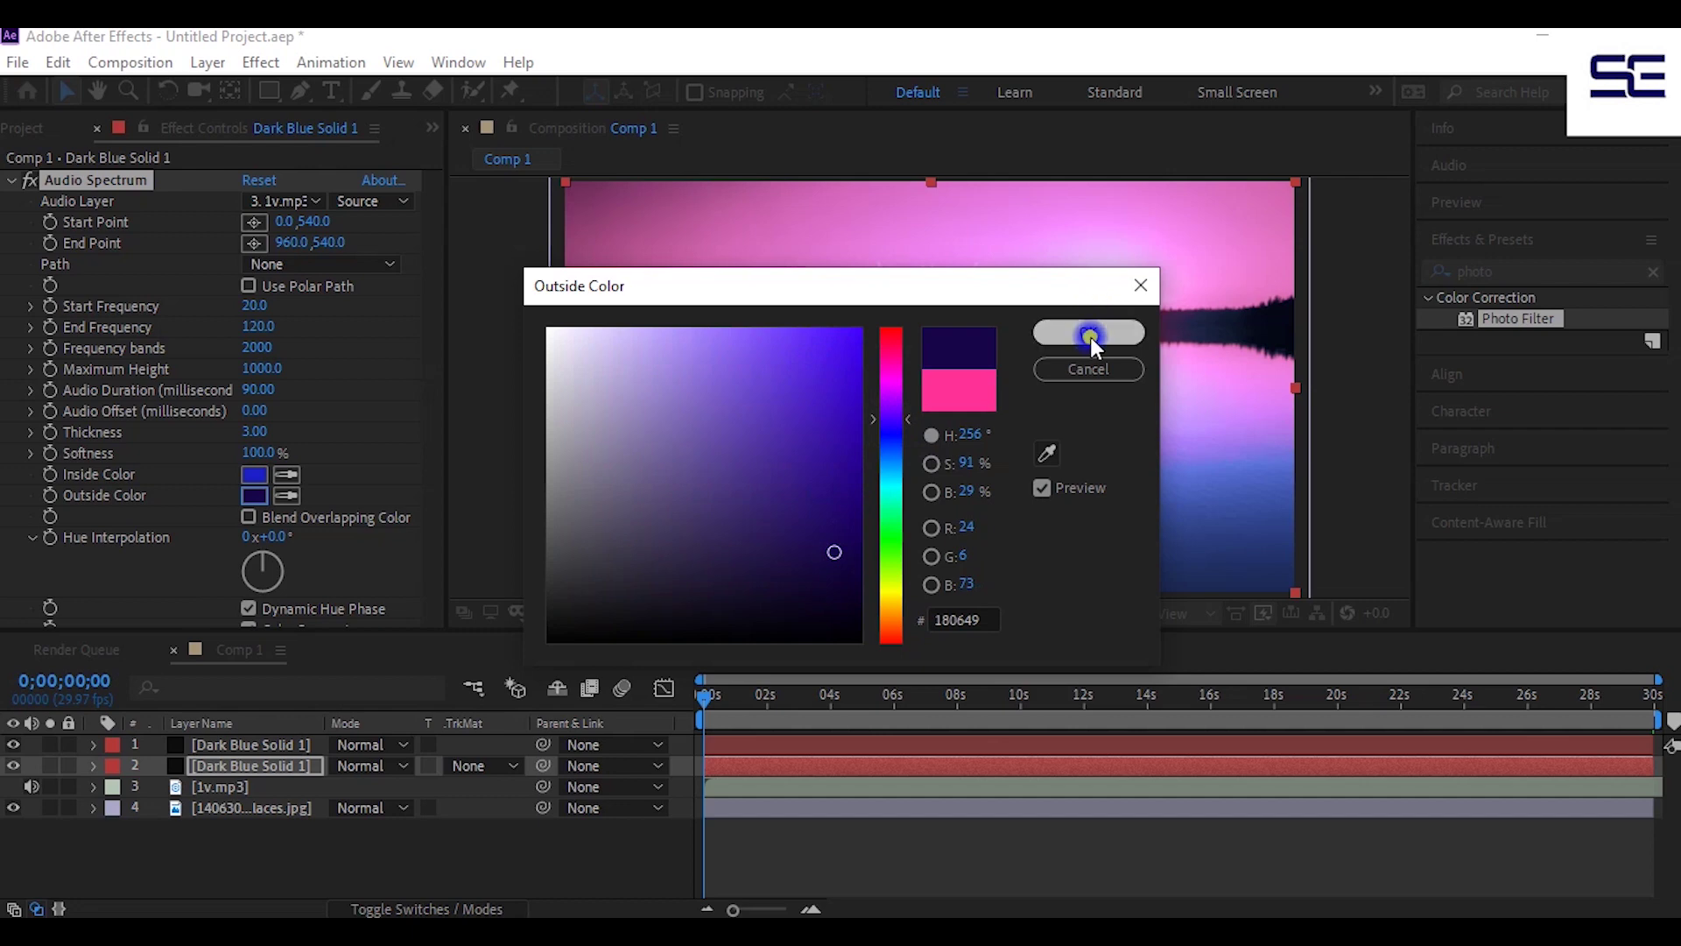
left_click(1089, 334)
left_click(756, 837)
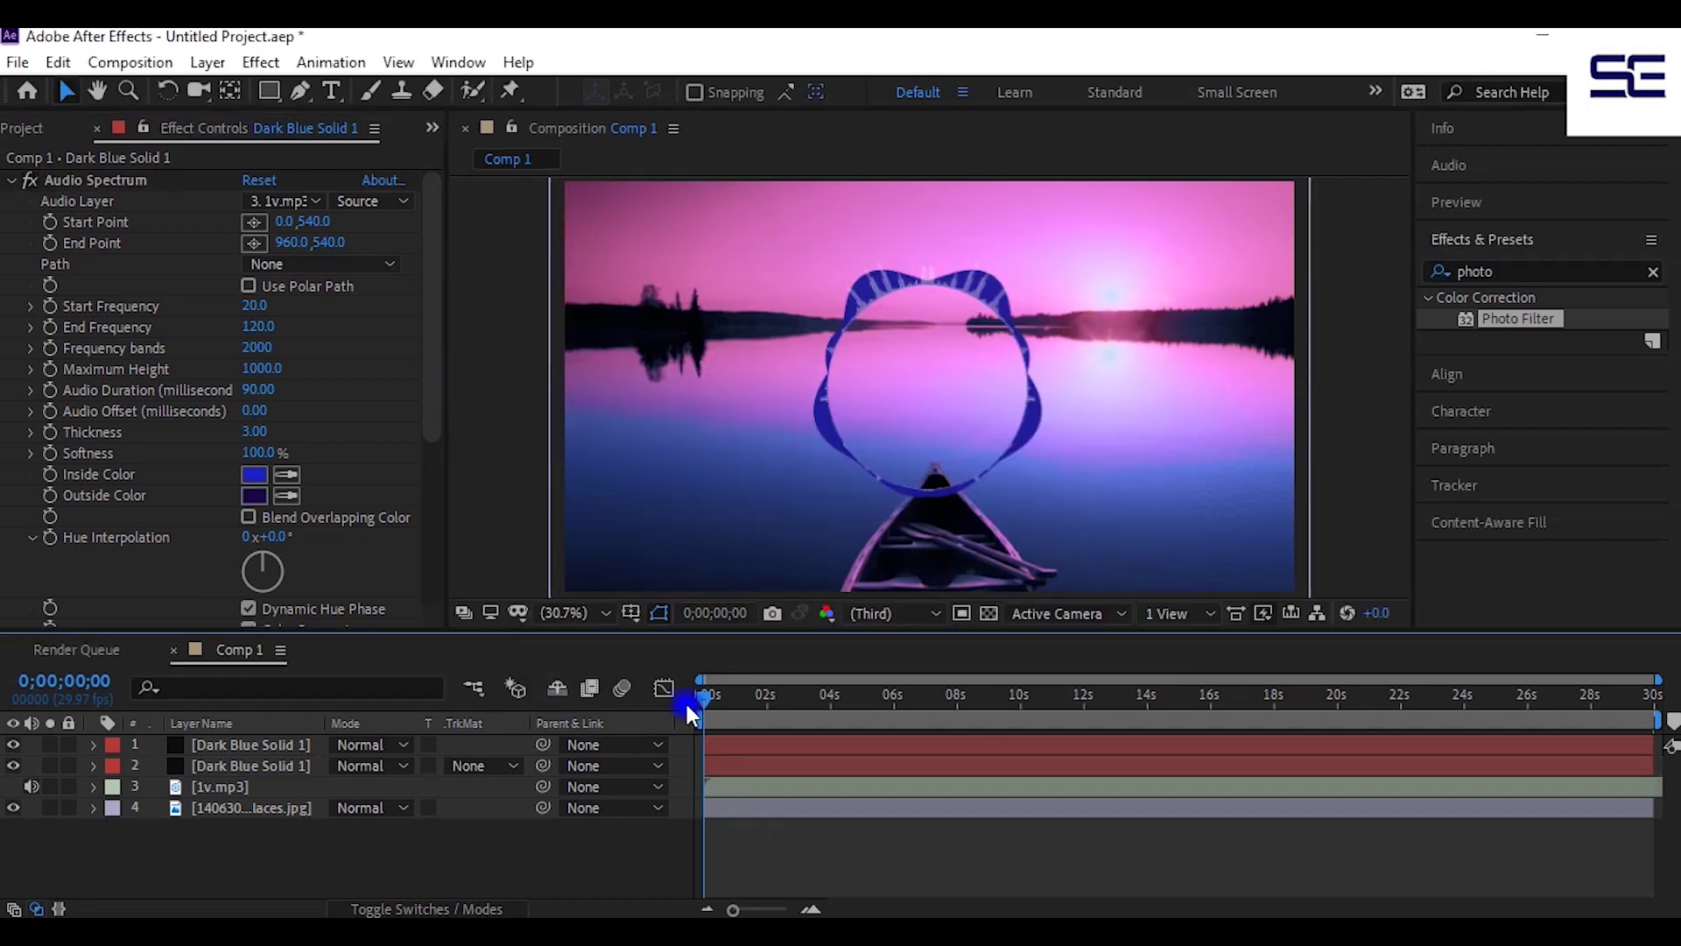
mouse_move(707, 691)
left_mouse_down()
mouse_move(760, 690)
mouse_move(697, 705)
left_mouse_up()
key("space")
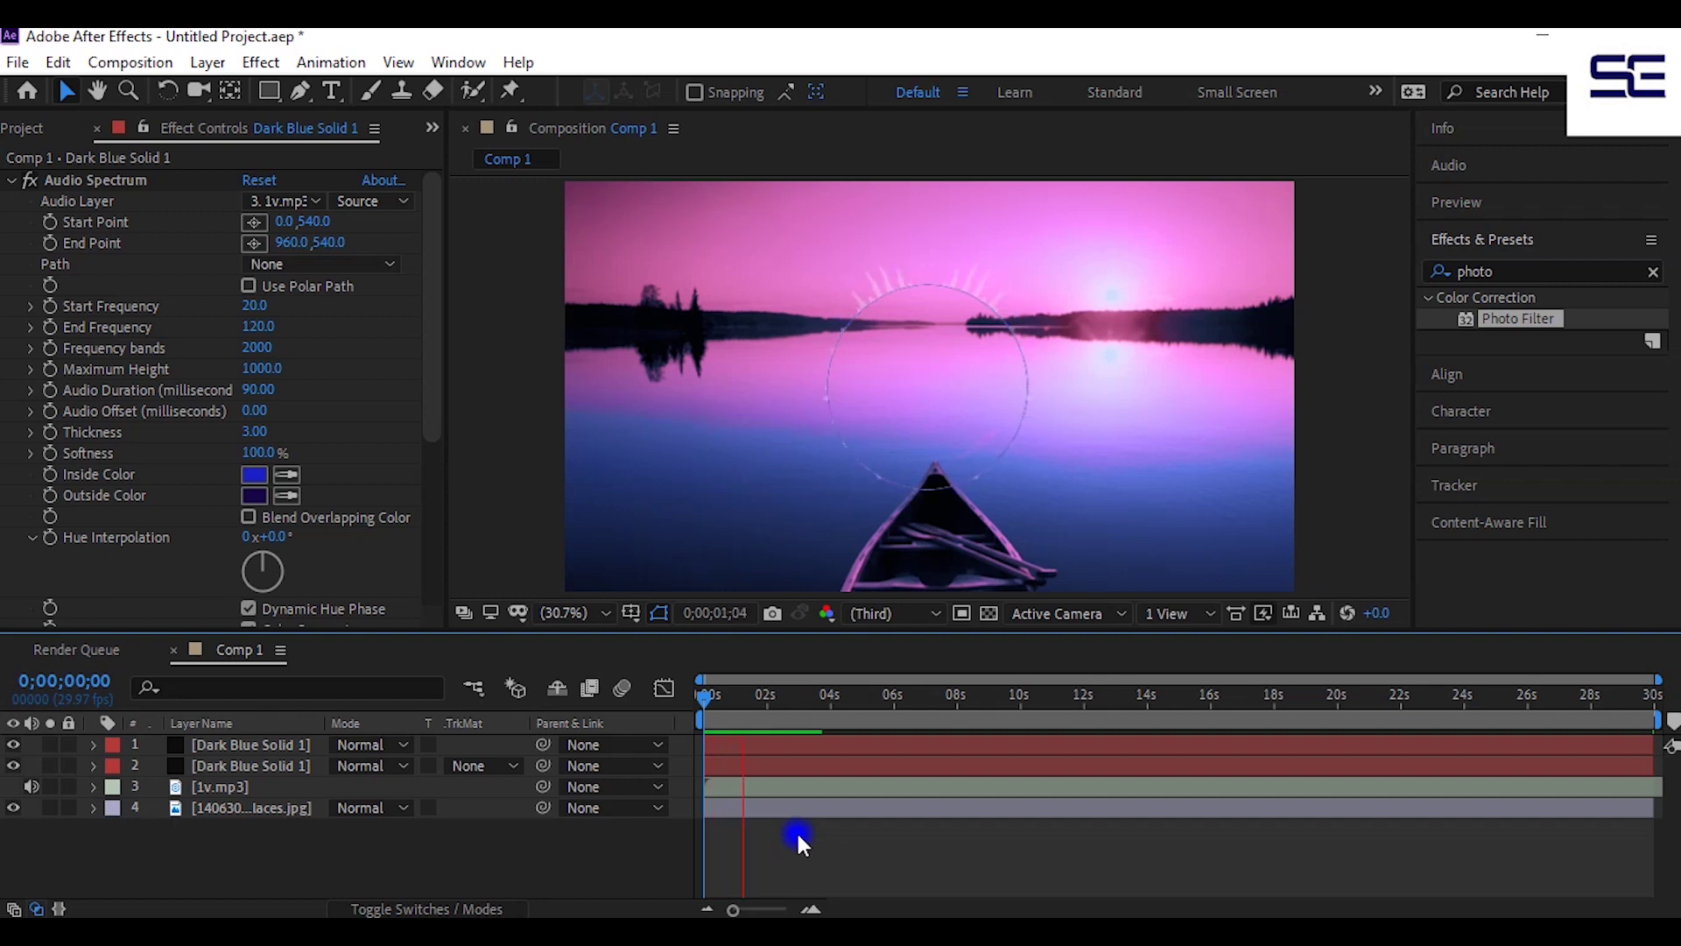